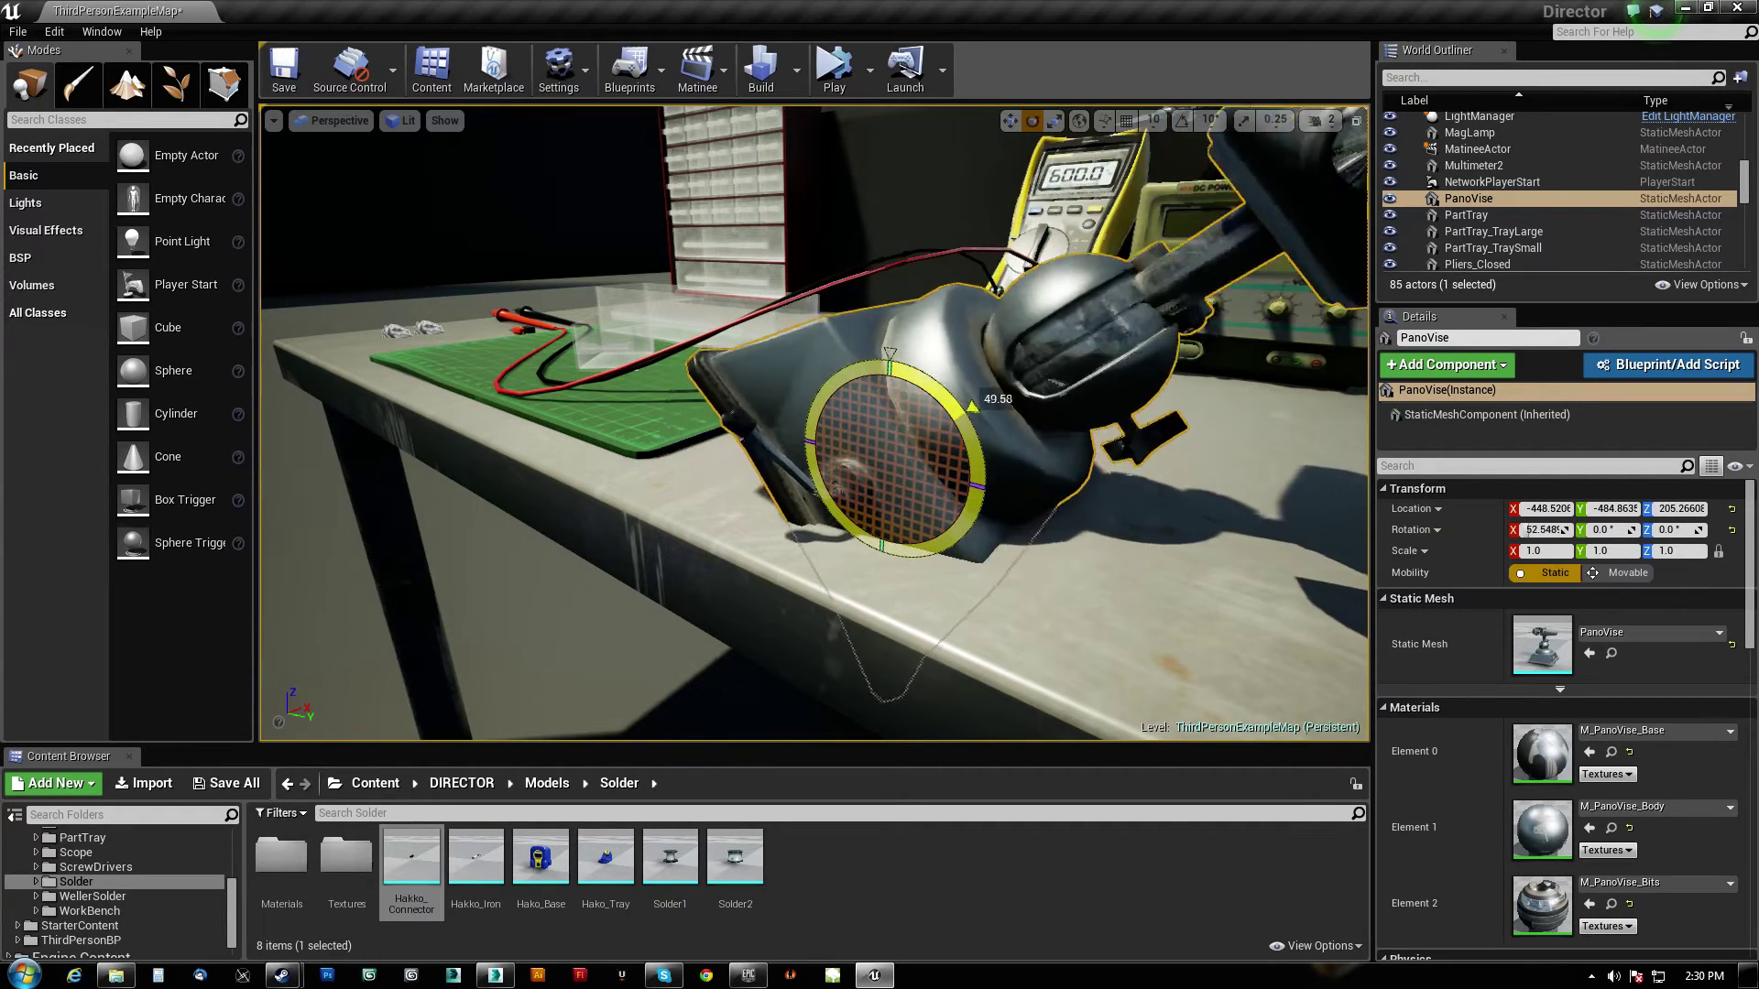
{"action": "left_click_drag", "start_coordinate": [884, 360], "coordinate": [920, 503]}
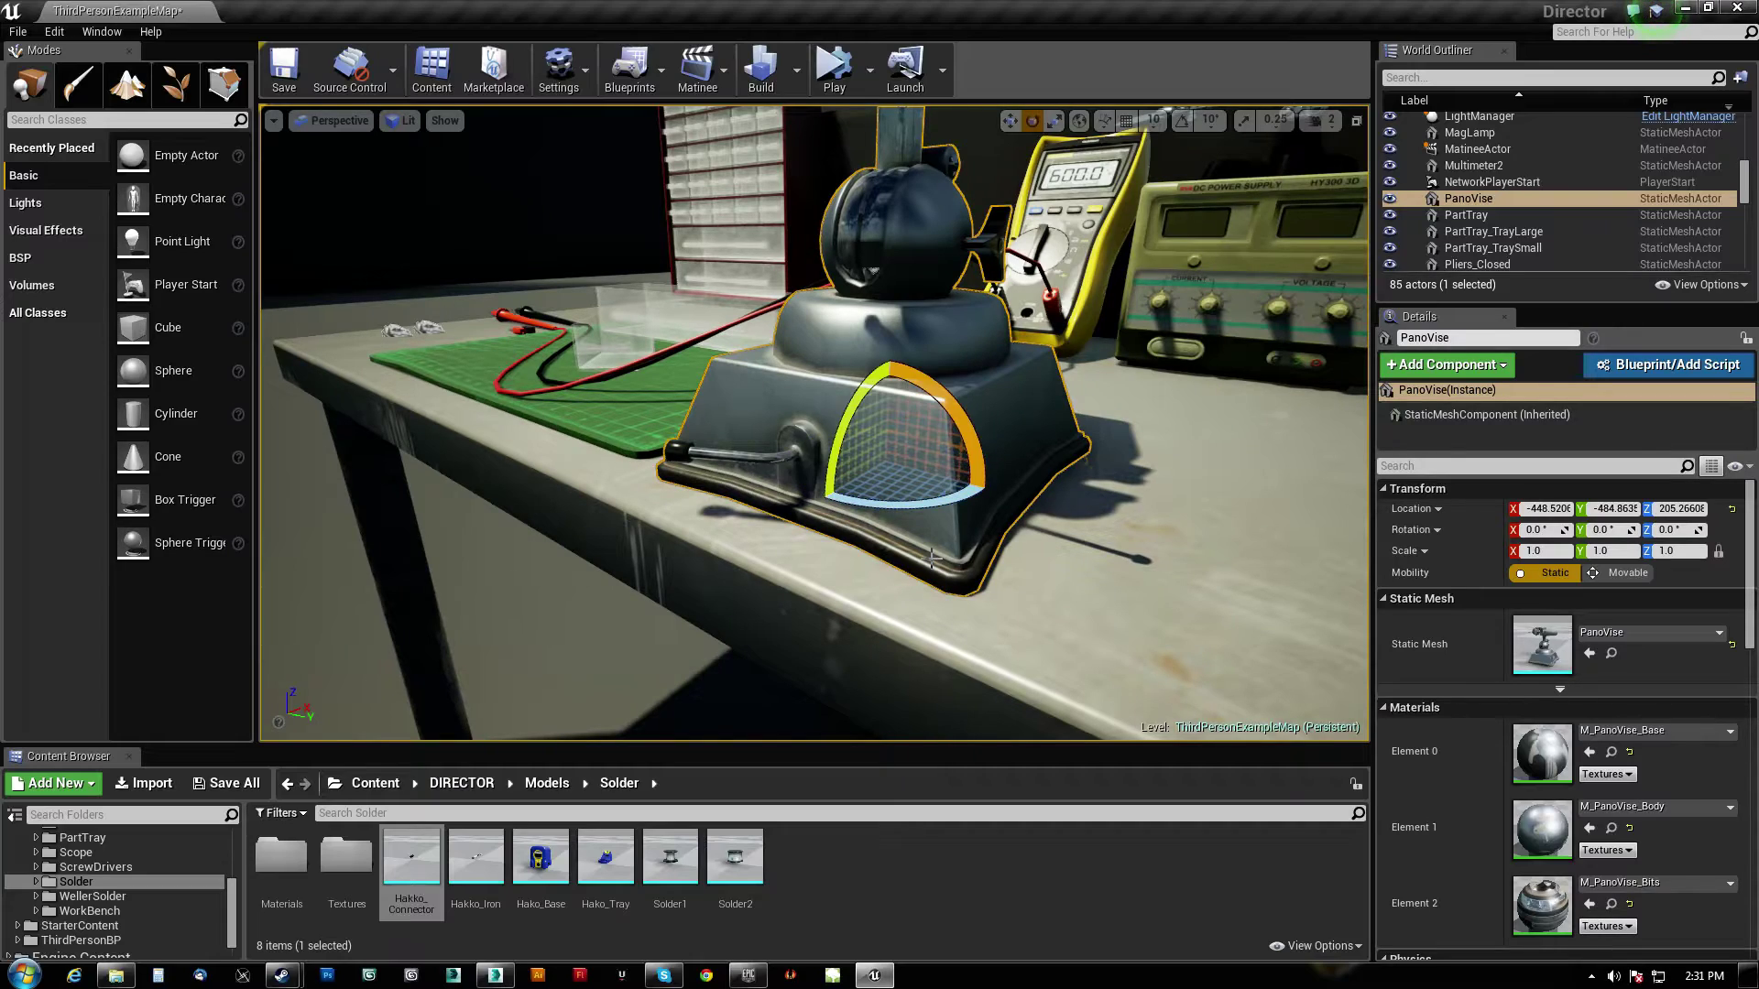
{"action": "right_click_drag", "start_coordinate": [932, 557], "coordinate": [852, 523]}
{"action": "left_click_drag", "start_coordinate": [824, 454], "coordinate": [948, 357]}
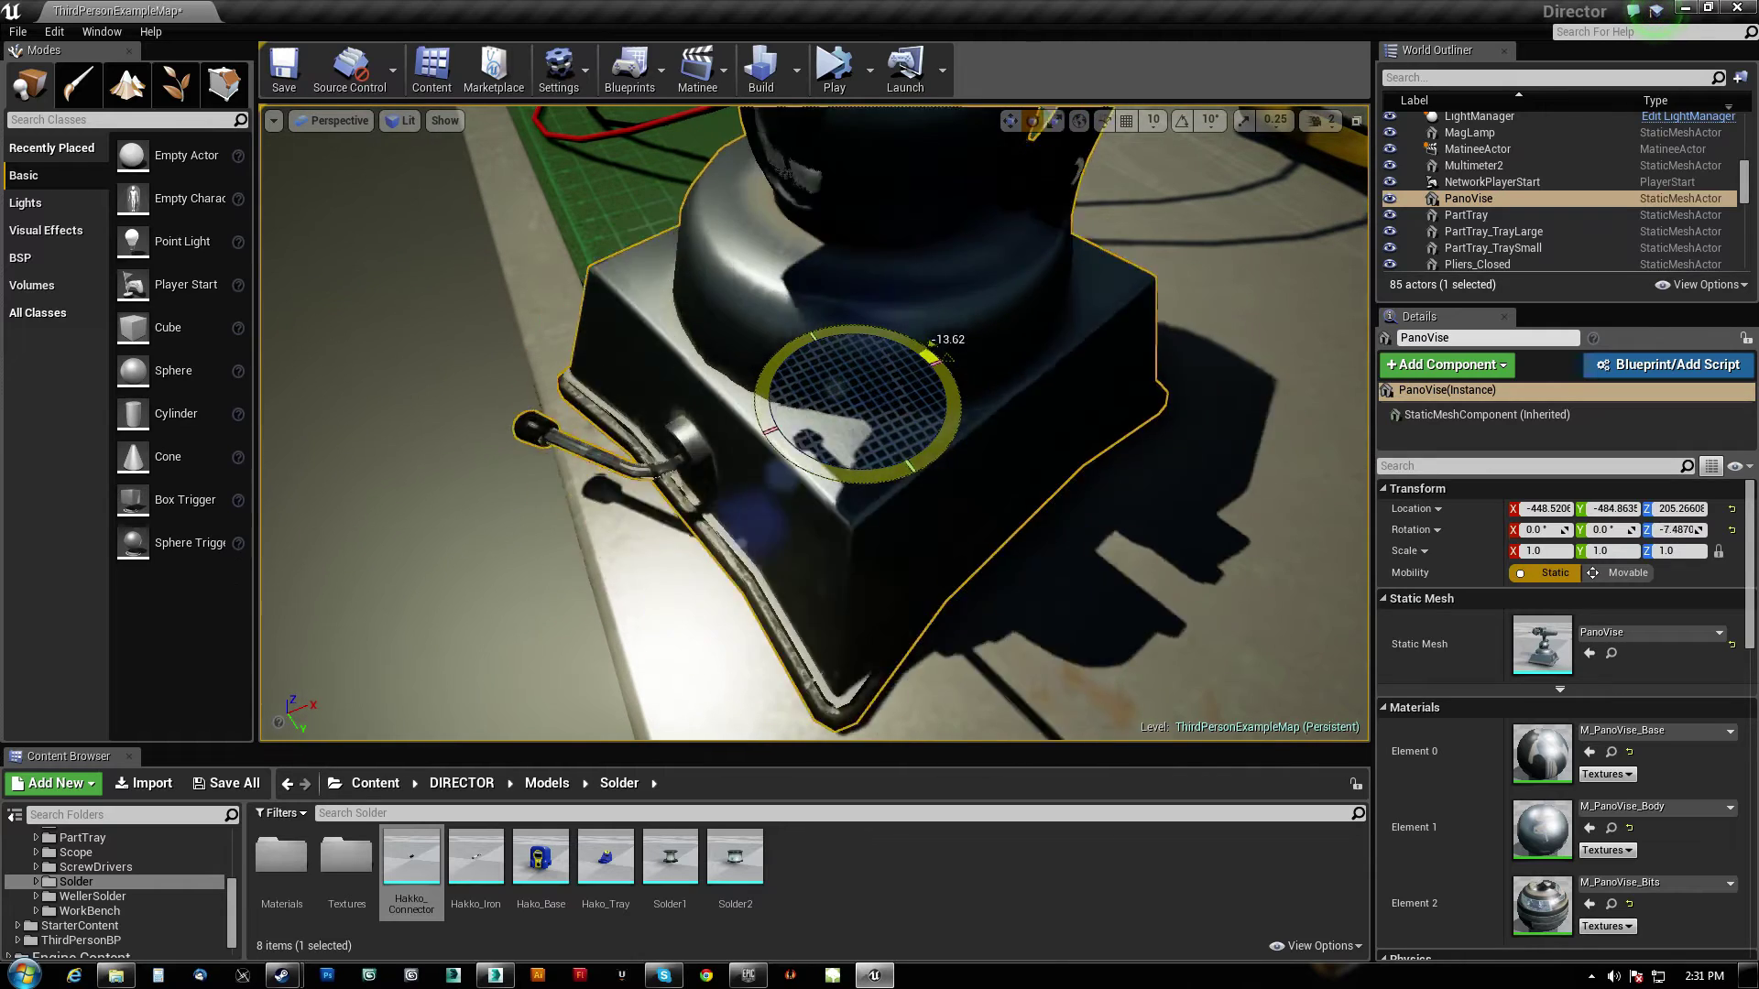
{"action": "right_click_drag", "start_coordinate": [948, 358], "coordinate": [893, 383]}
{"action": "key", "text": "ctrl+z"}
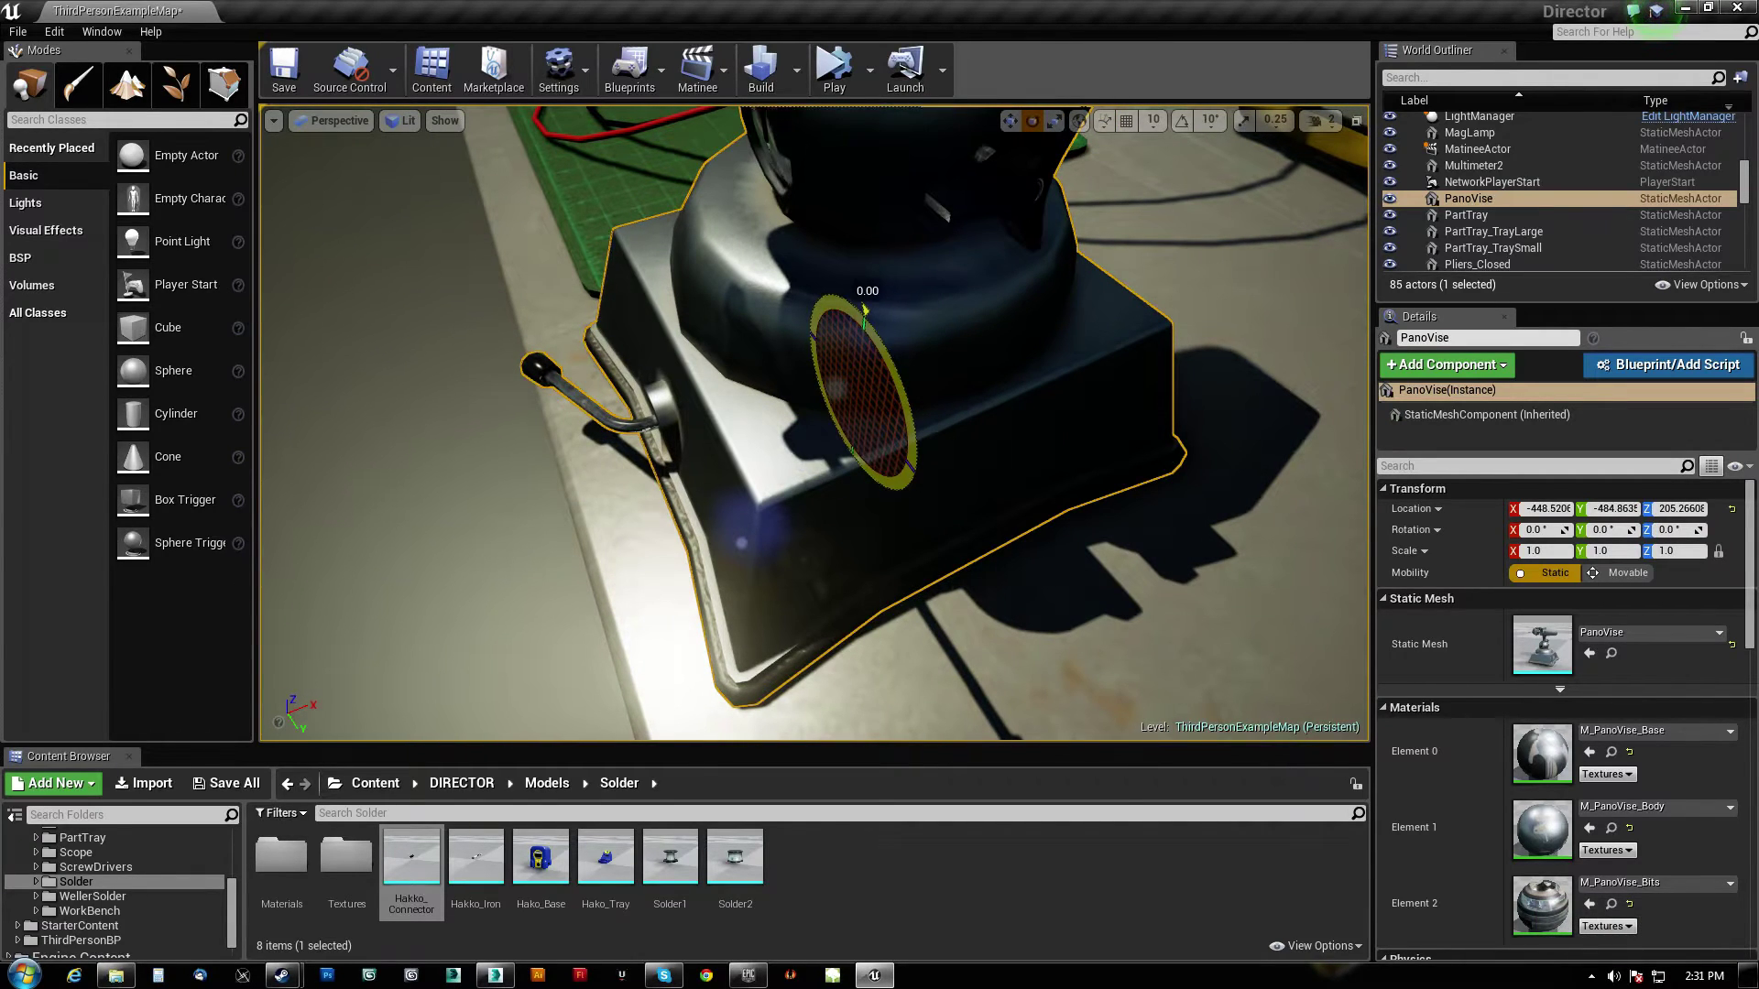
{"action": "left_click_drag", "start_coordinate": [817, 360], "coordinate": [926, 338]}
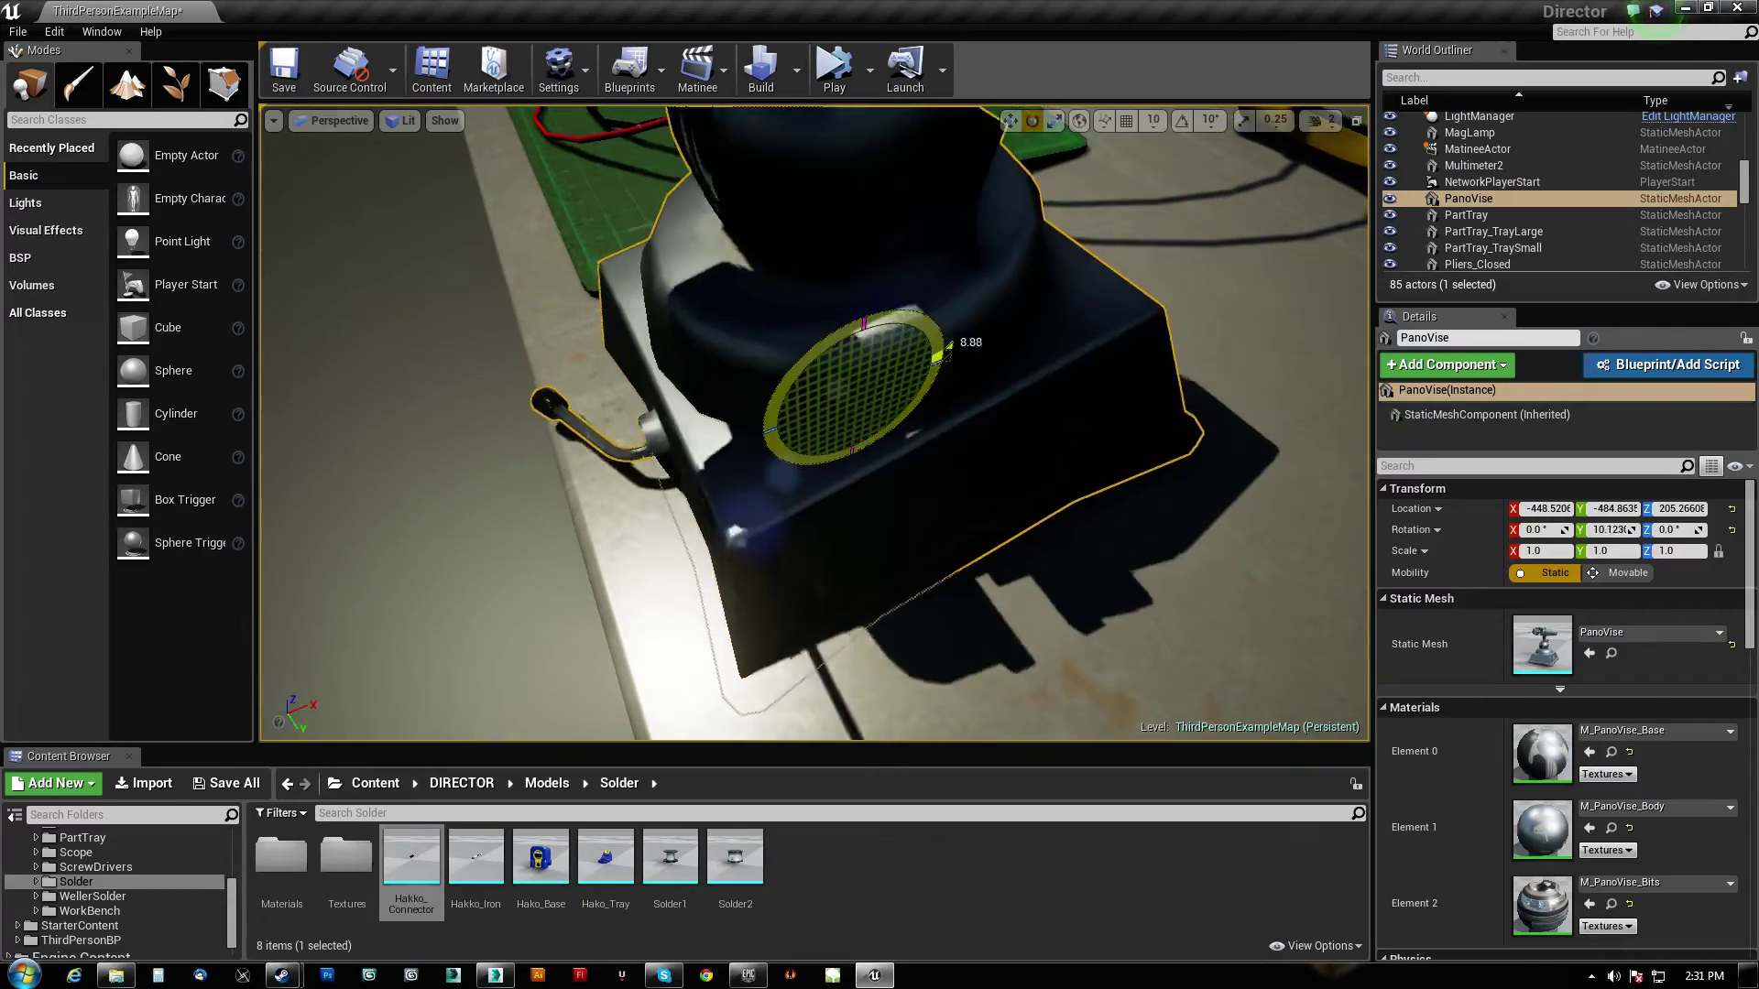
{"action": "key", "text": "ctrl+z"}
{"action": "mouse_move", "coordinate": [857, 489]}
{"action": "right_mouse_down"}
{"action": "mouse_move", "coordinate": [962, 413]}
{"action": "mouse_move", "coordinate": [886, 429]}
{"action": "right_mouse_up"}
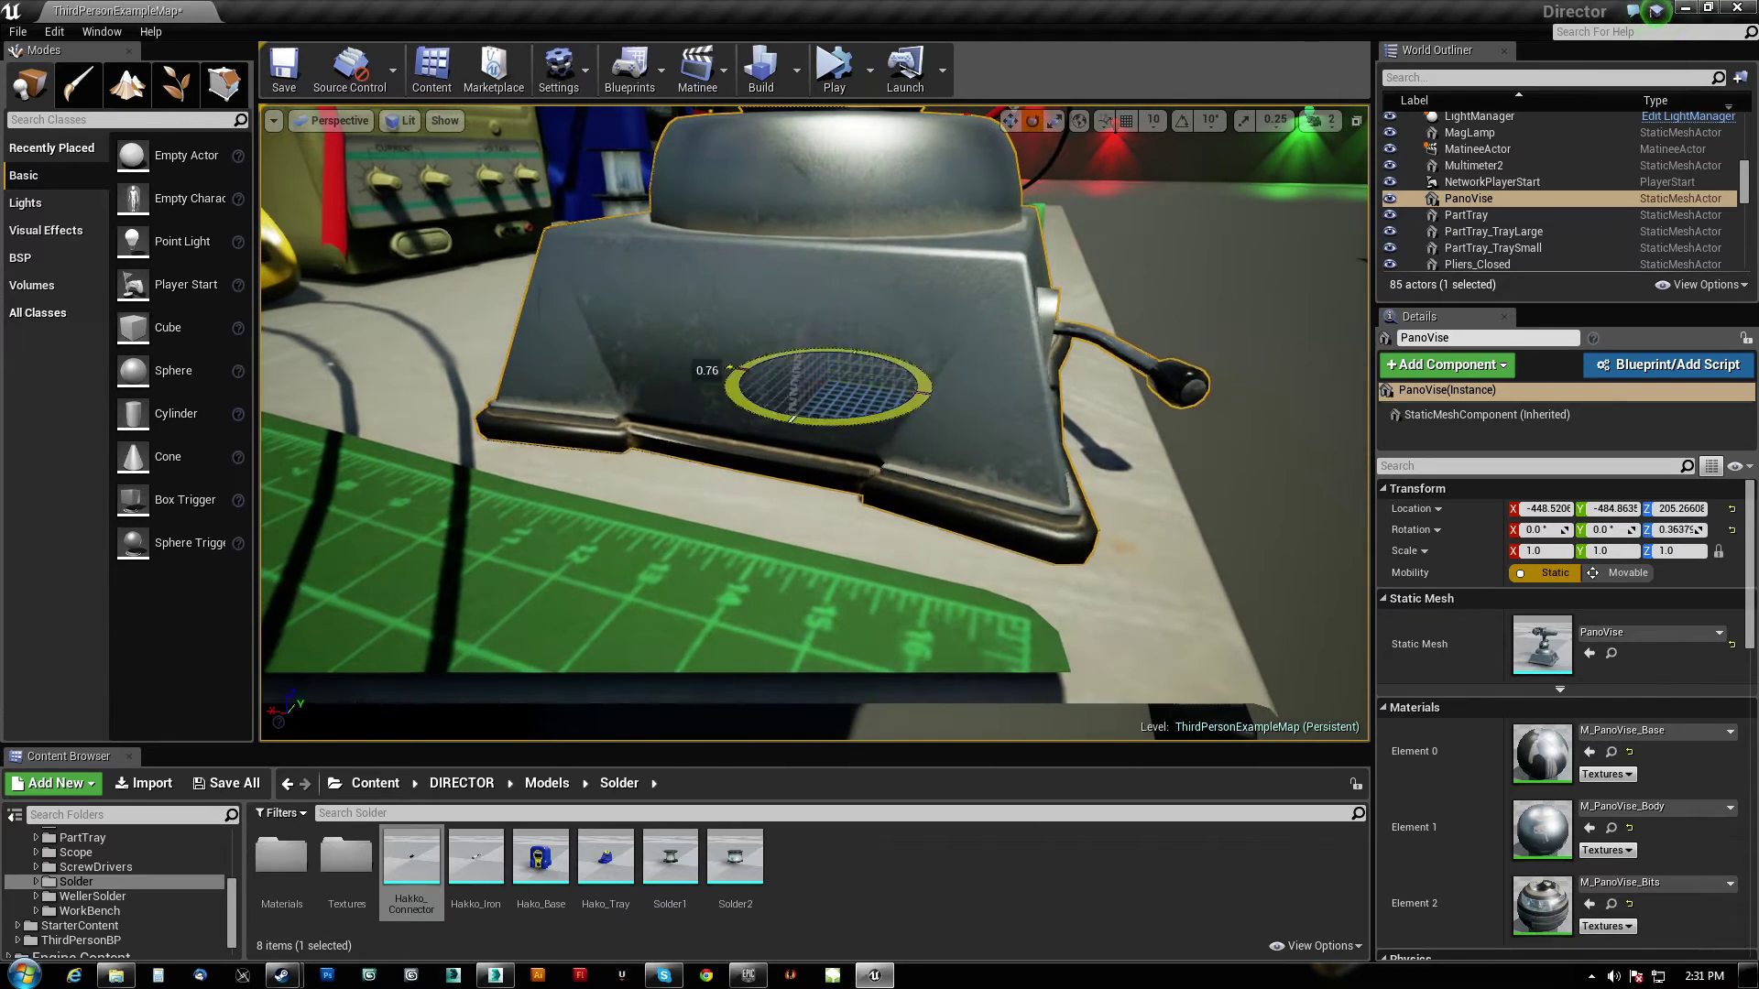
{"action": "left_click_drag", "start_coordinate": [816, 371], "coordinate": [798, 360]}
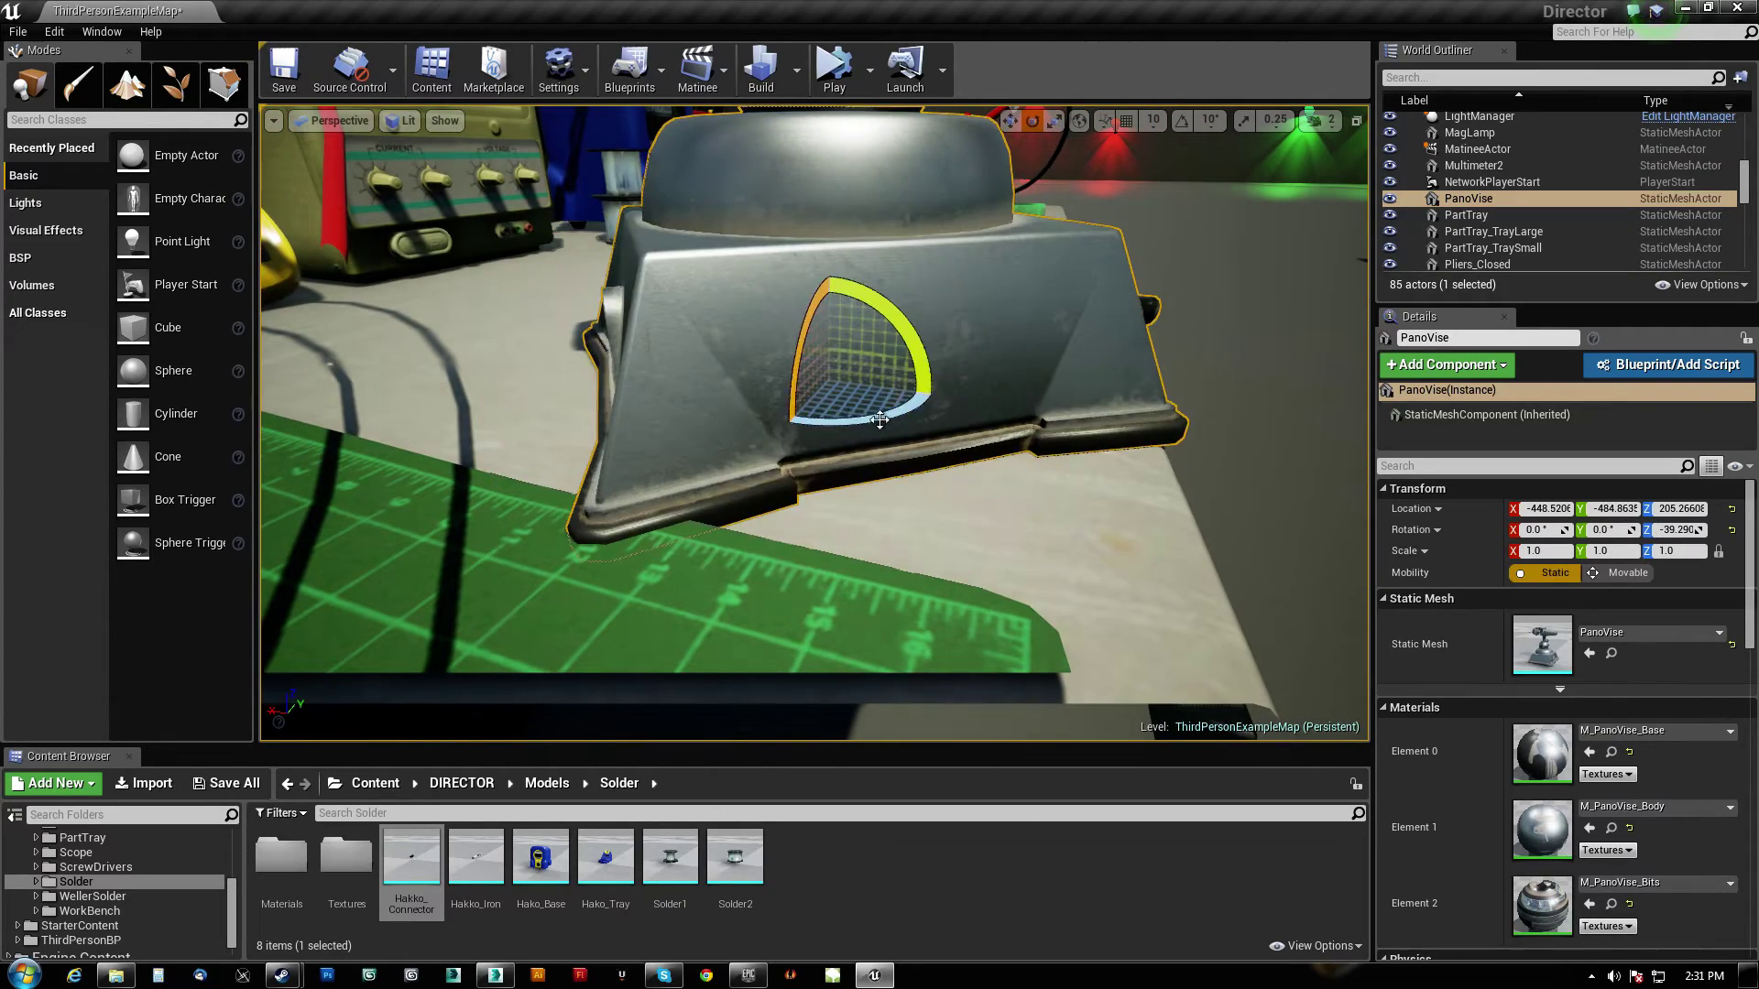
{"action": "key", "text": "ctrl+z"}
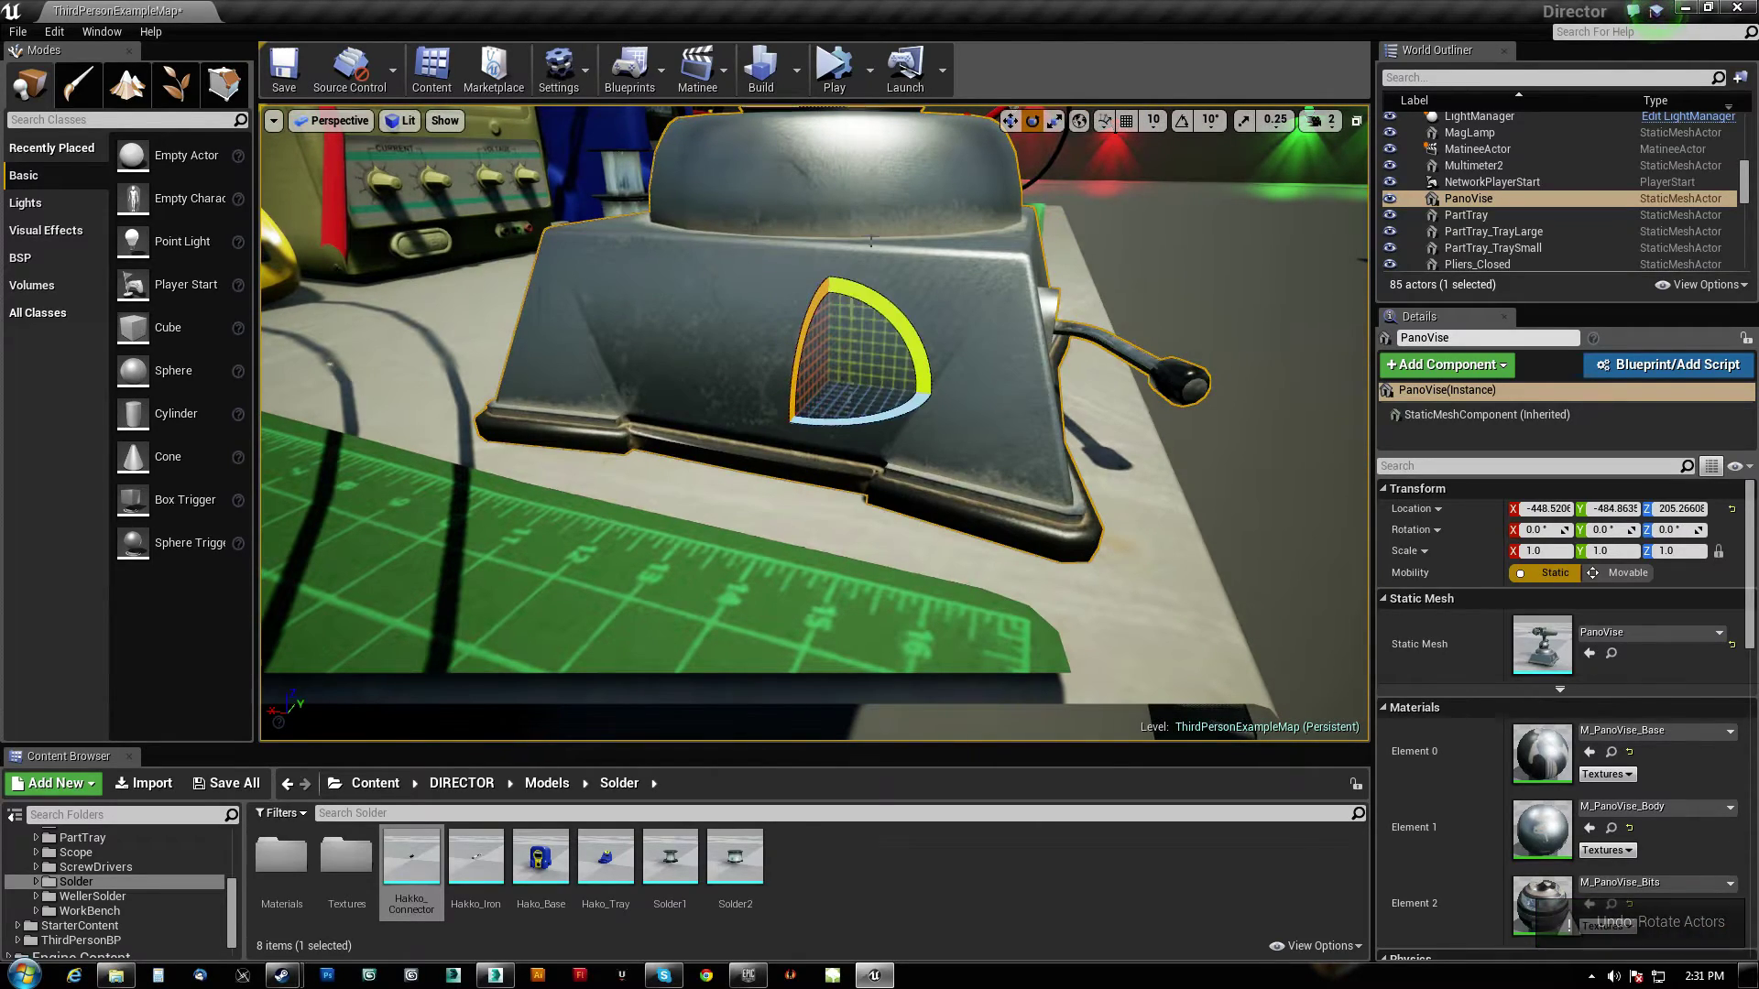
{"action": "mouse_move", "coordinate": [871, 316]}
{"action": "right_mouse_down"}
{"action": "mouse_move", "coordinate": [962, 357]}
{"action": "mouse_move", "coordinate": [863, 306]}
{"action": "right_mouse_up"}
{"action": "mouse_move", "coordinate": [863, 305]}
{"action": "left_mouse_down"}
{"action": "mouse_move", "coordinate": [765, 290]}
{"action": "mouse_move", "coordinate": [742, 391]}
{"action": "left_mouse_up"}
{"action": "key", "text": "ctrl+z"}
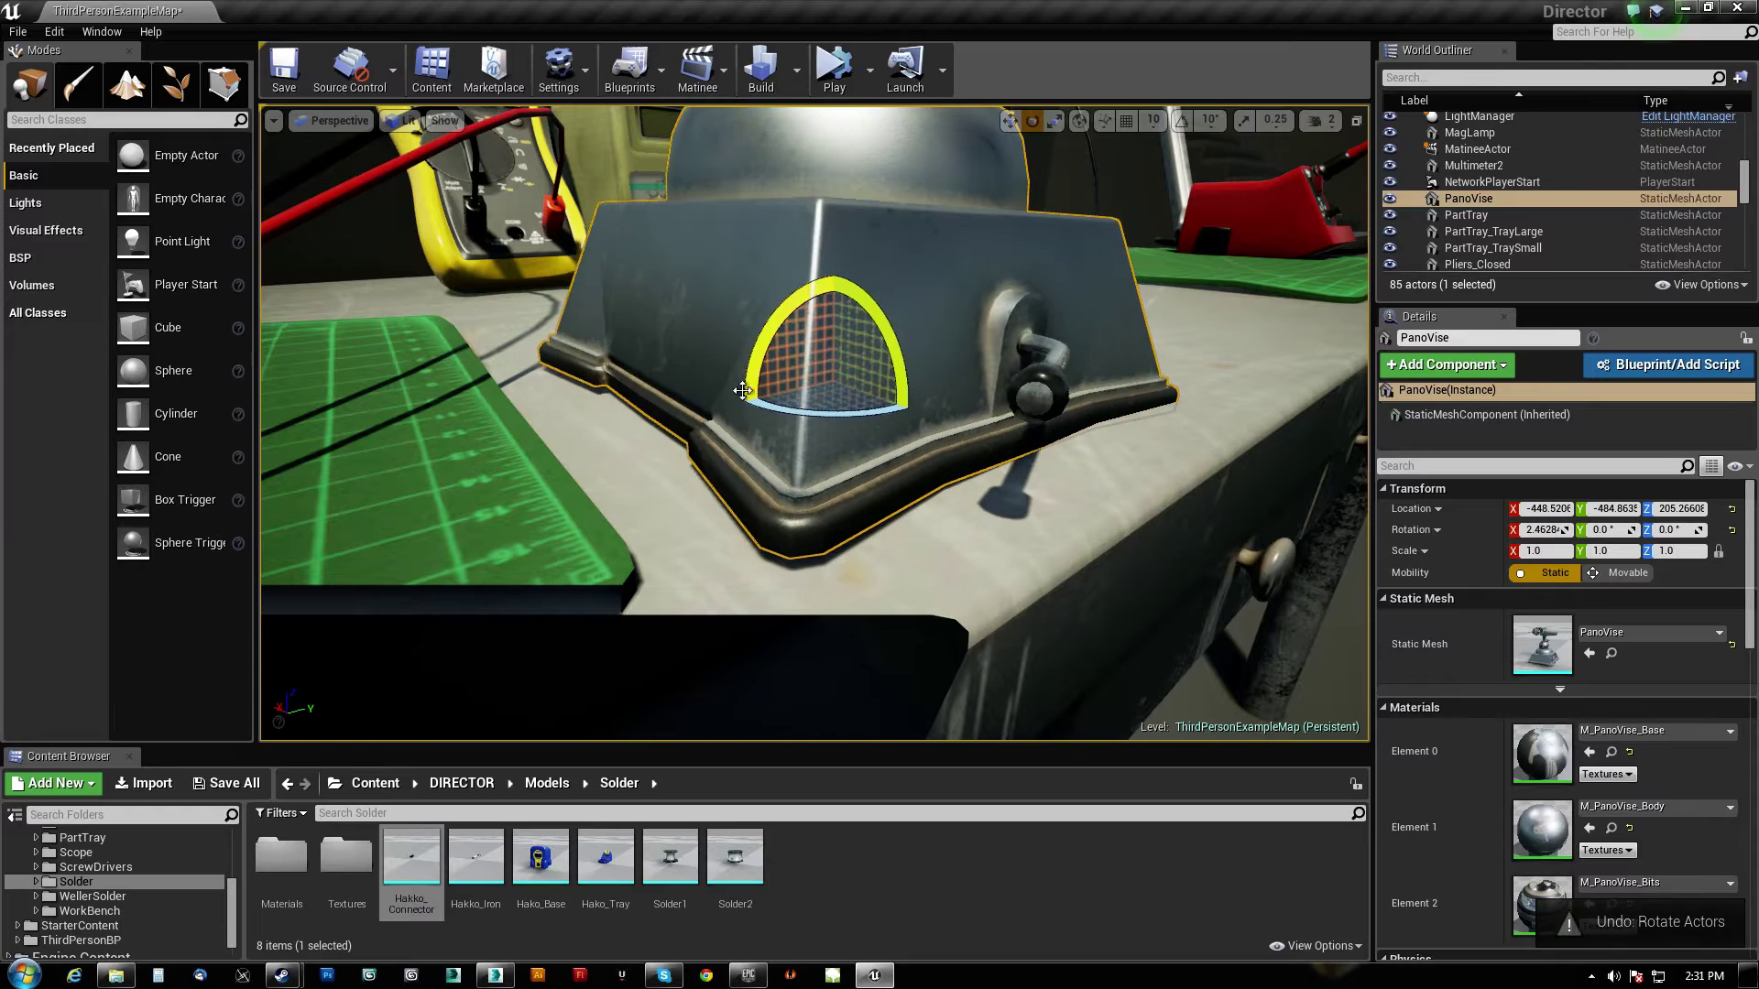
{"action": "right_click_drag", "start_coordinate": [815, 423], "coordinate": [907, 402]}
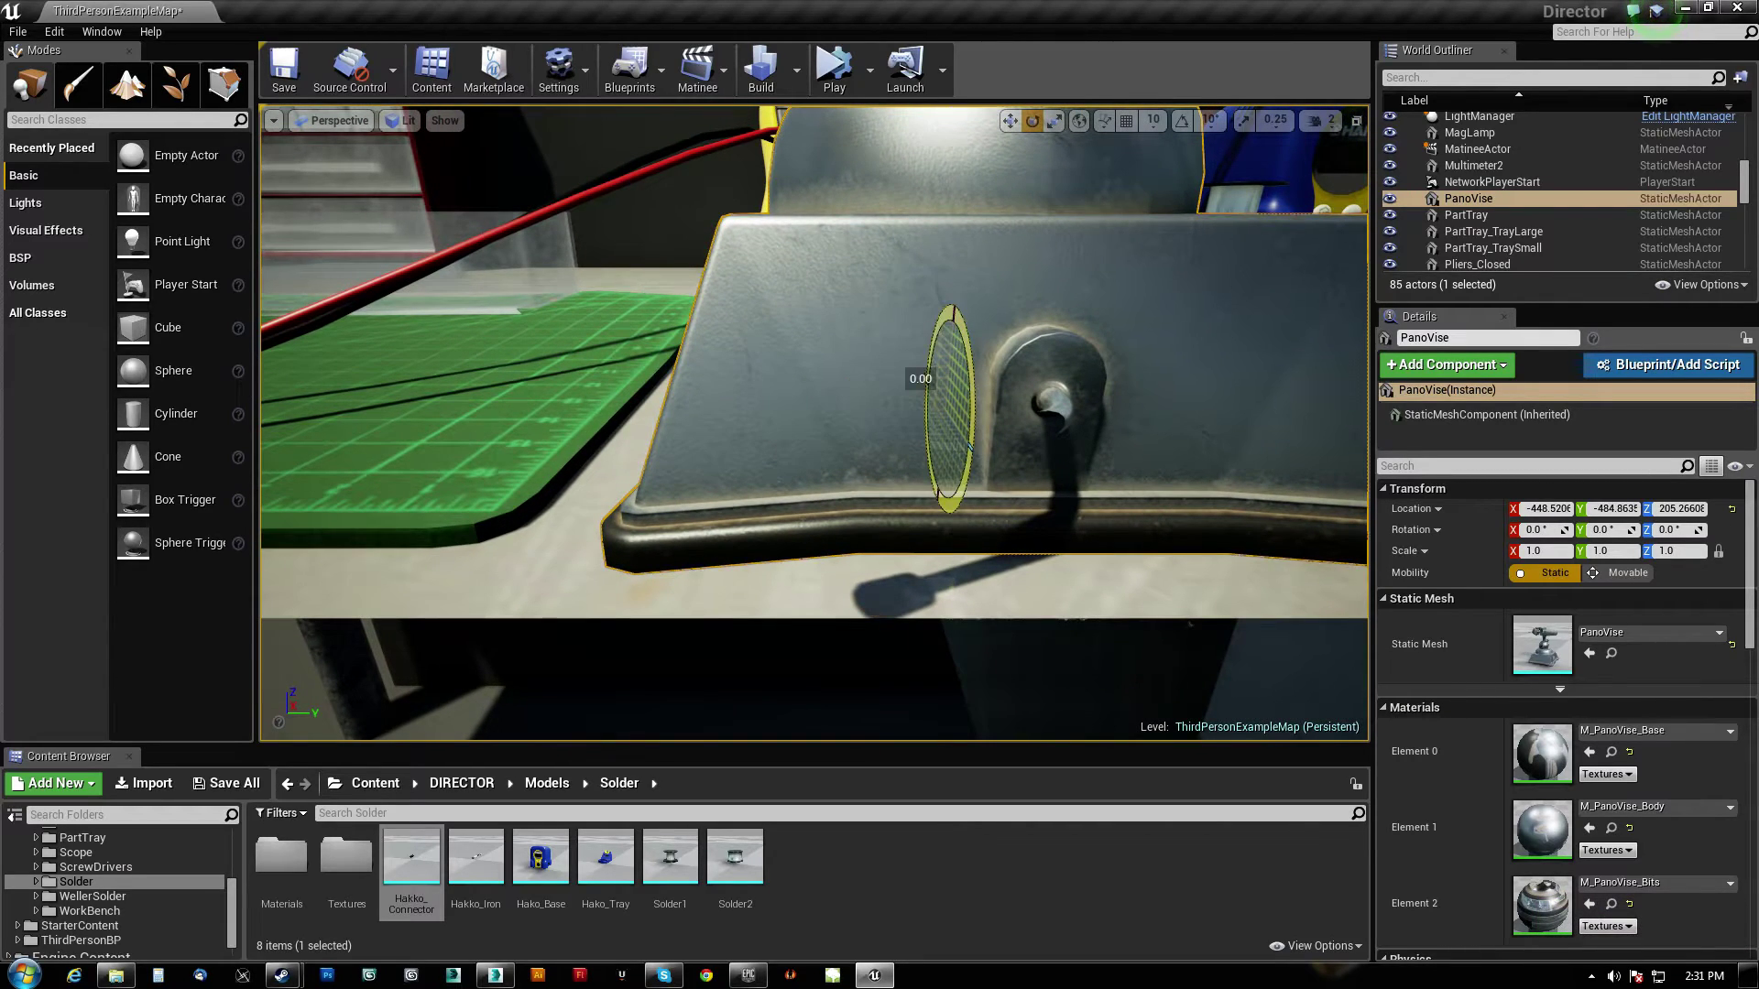
{"action": "mouse_move", "coordinate": [921, 448]}
{"action": "left_mouse_down"}
{"action": "mouse_move", "coordinate": [880, 413]}
{"action": "mouse_move", "coordinate": [830, 404]}
{"action": "left_mouse_up"}
{"action": "key", "text": "ctrl+z"}
{"action": "key", "text": "ctrl+z"}
{"action": "mouse_move", "coordinate": [832, 403]}
{"action": "right_mouse_down"}
{"action": "mouse_move", "coordinate": [880, 441]}
{"action": "mouse_move", "coordinate": [904, 416]}
{"action": "right_mouse_up"}
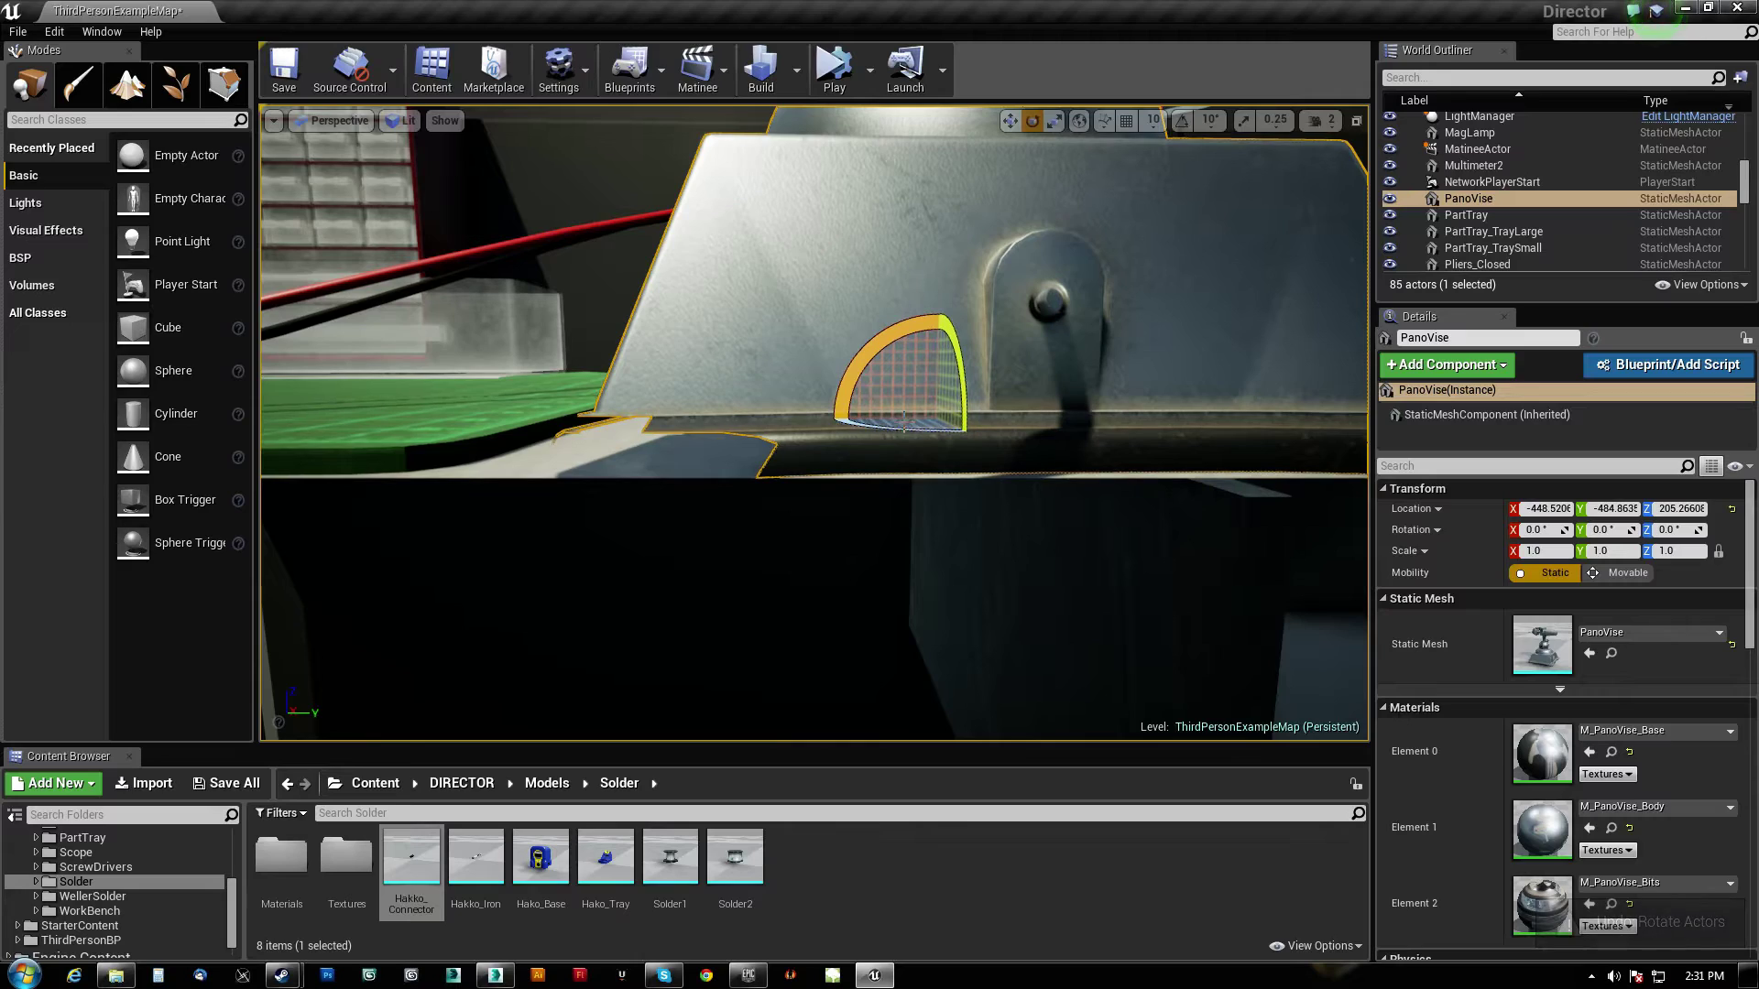
{"action": "left_click_drag", "start_coordinate": [912, 438], "coordinate": [912, 437]}
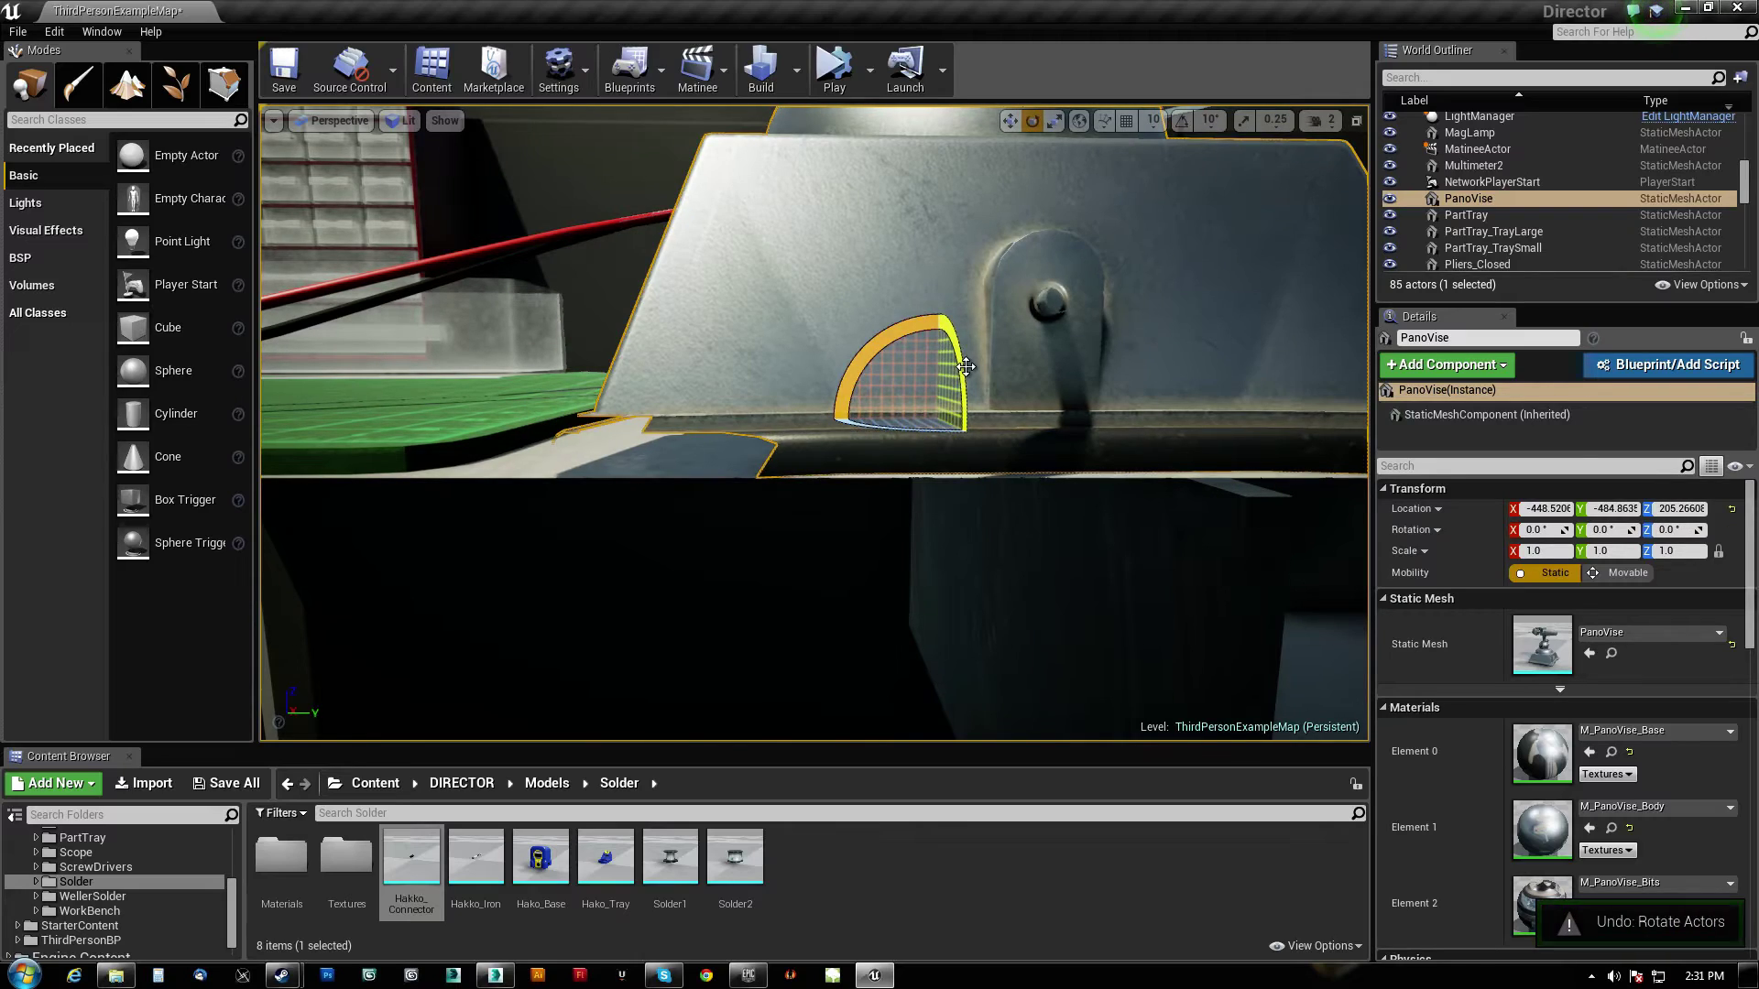
{"action": "mouse_move", "coordinate": [966, 366]}
{"action": "left_mouse_down"}
{"action": "mouse_move", "coordinate": [883, 298]}
{"action": "mouse_move", "coordinate": [825, 316]}
{"action": "left_mouse_up"}
{"action": "key", "text": "ctrl+z"}
{"action": "key", "text": "ctrl+z"}
{"action": "mouse_move", "coordinate": [880, 413]}
{"action": "right_mouse_down"}
{"action": "mouse_move", "coordinate": [963, 385]}
{"action": "mouse_move", "coordinate": [1061, 400]}
{"action": "right_mouse_up"}
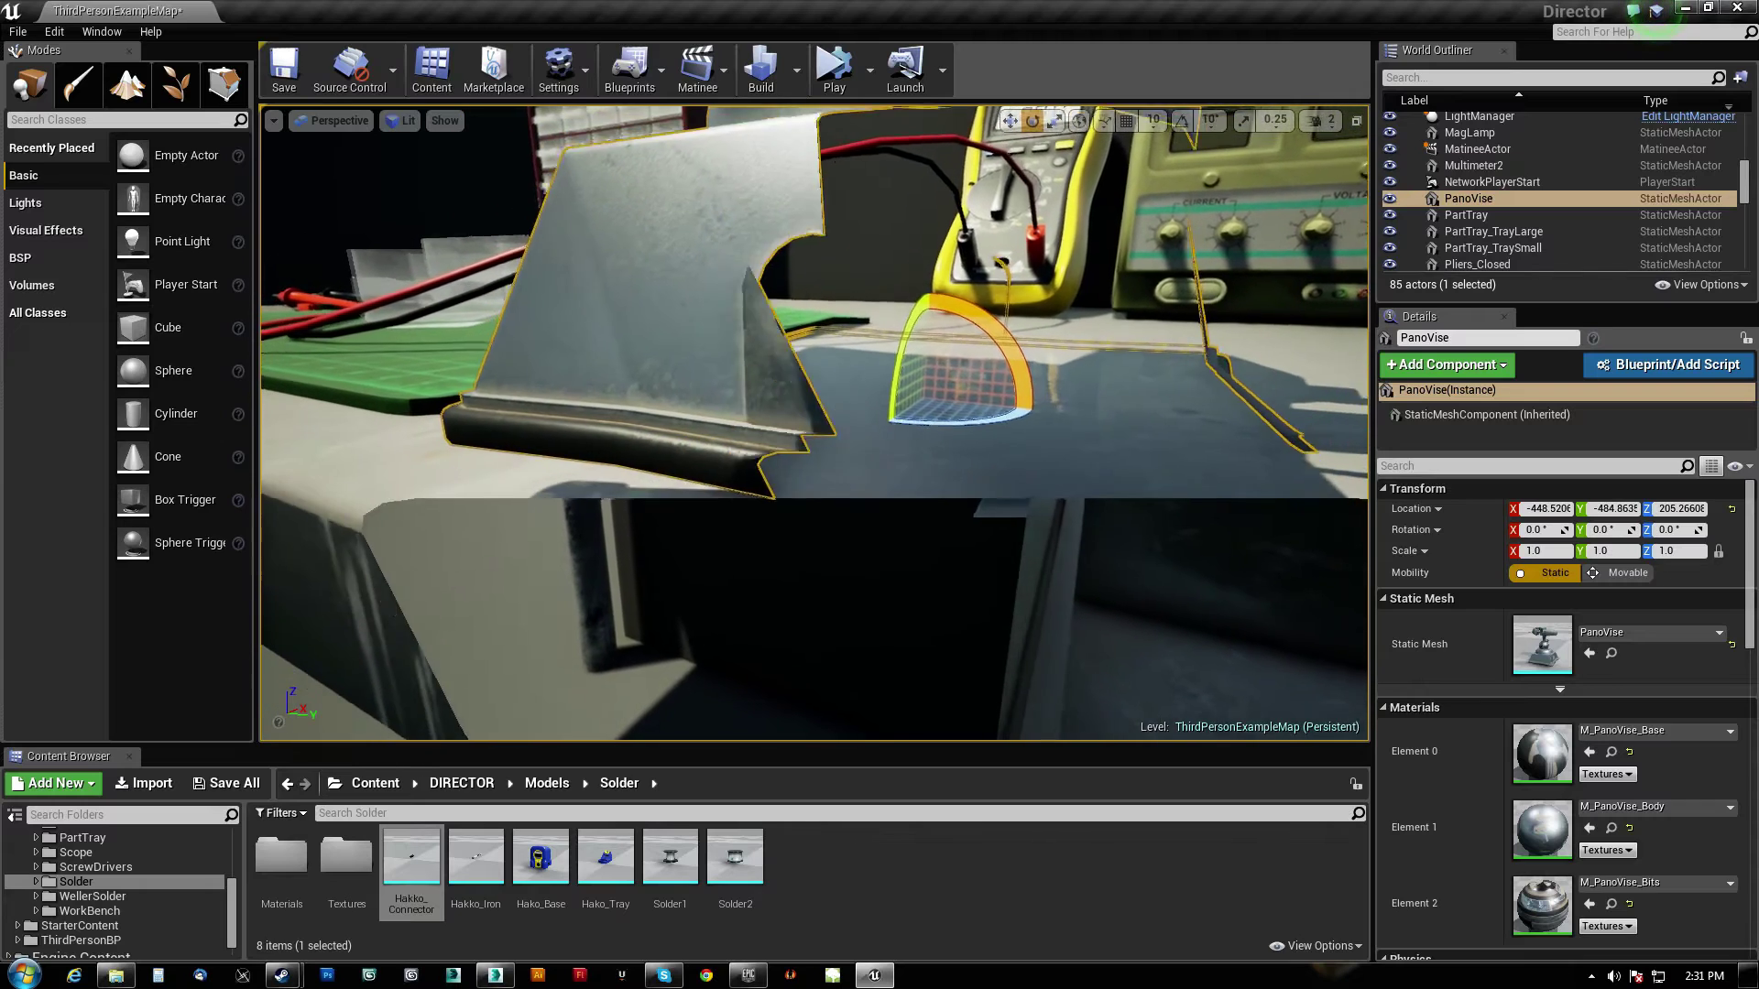
{"action": "right_click_drag", "start_coordinate": [1055, 360], "coordinate": [1055, 359]}
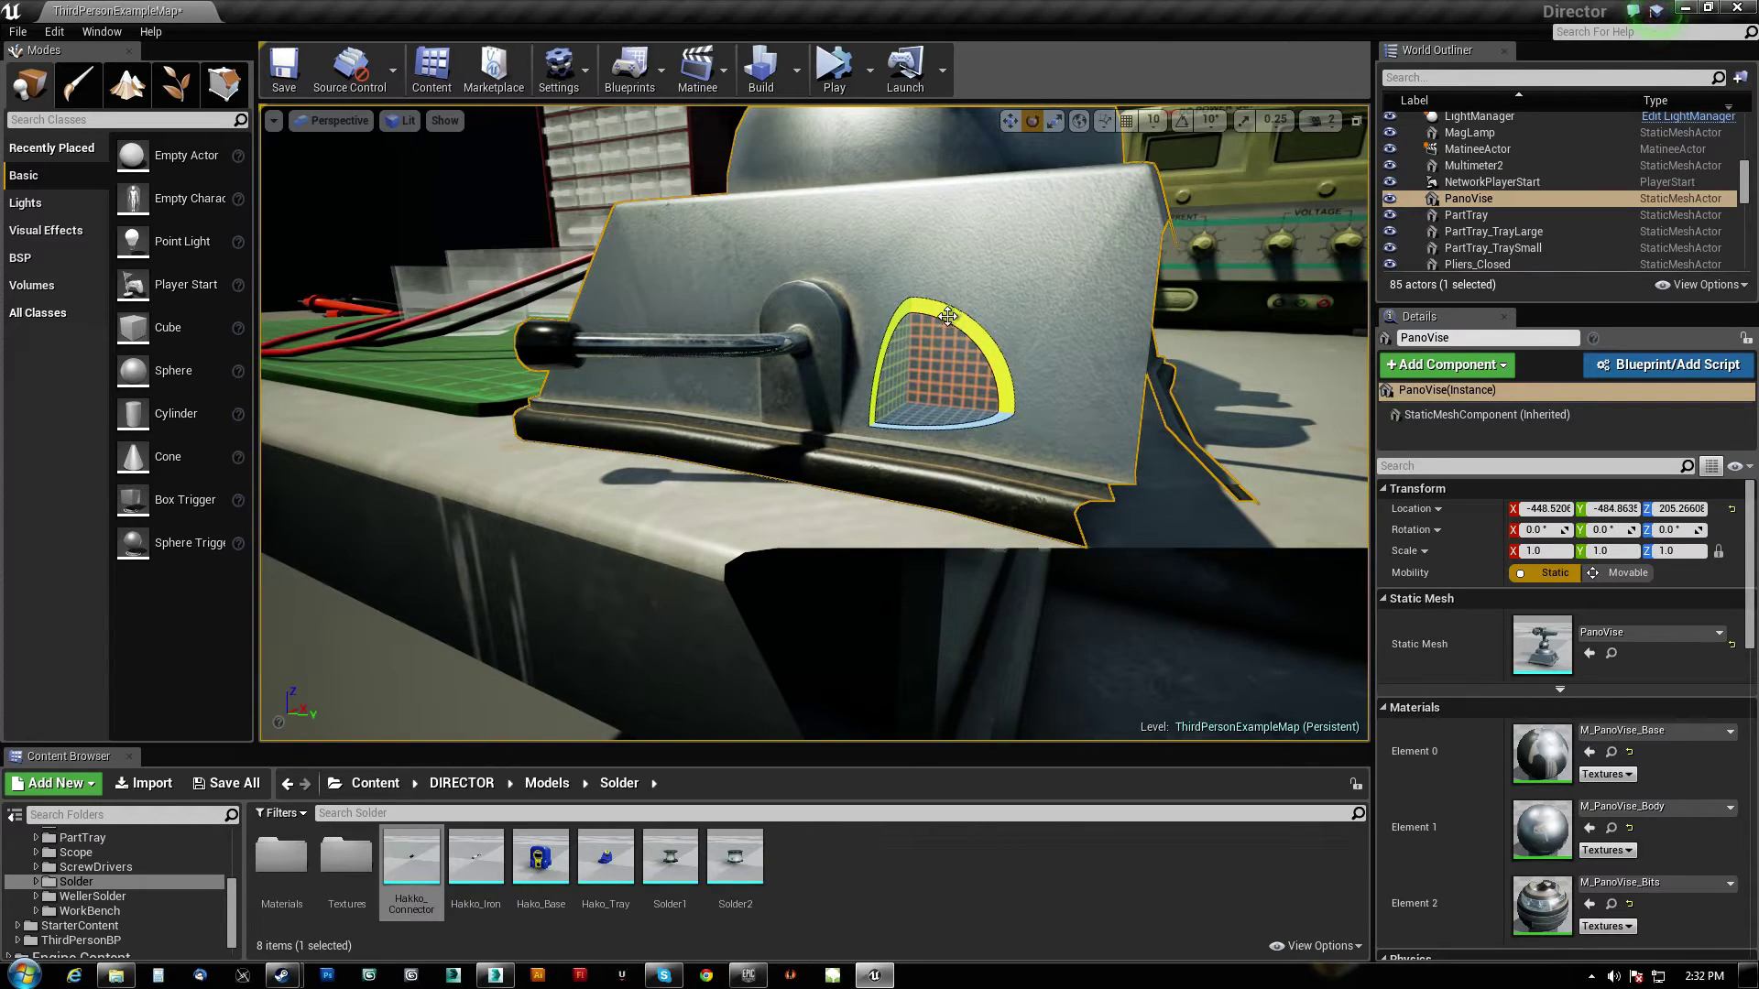
{"action": "left_click_drag", "start_coordinate": [969, 337], "coordinate": [961, 413]}
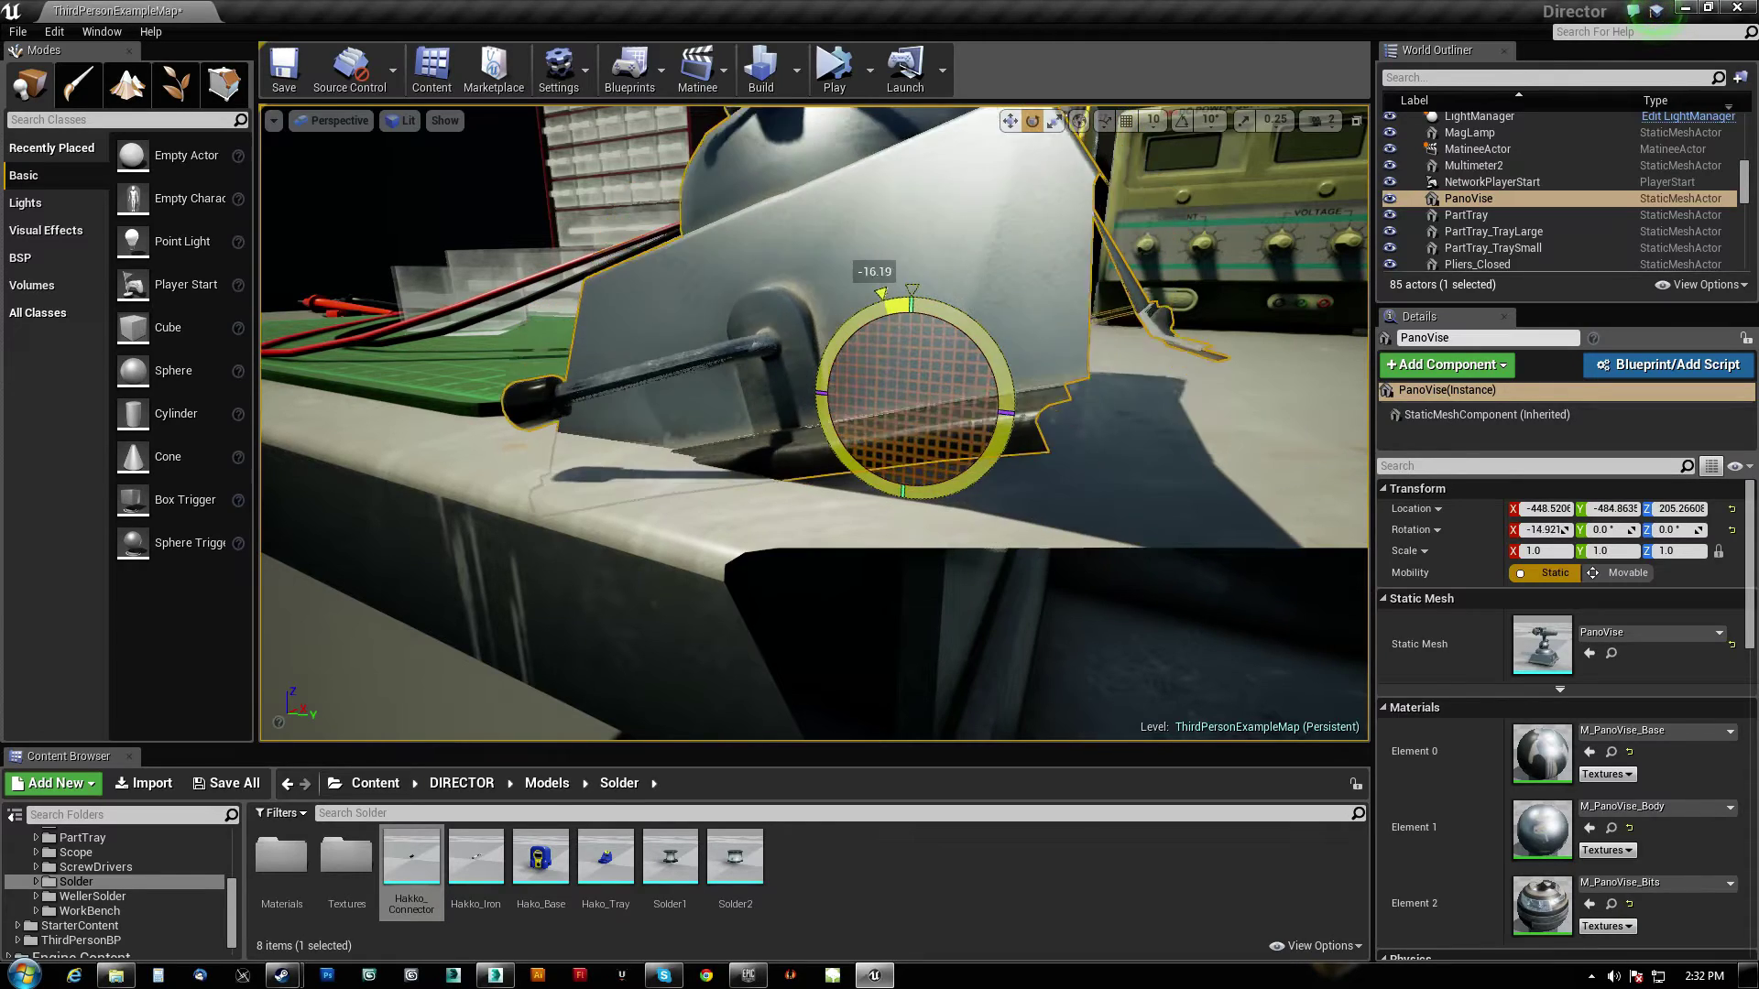
{"action": "key", "text": "ctrl+z"}
{"action": "key", "text": "ctrl+z"}
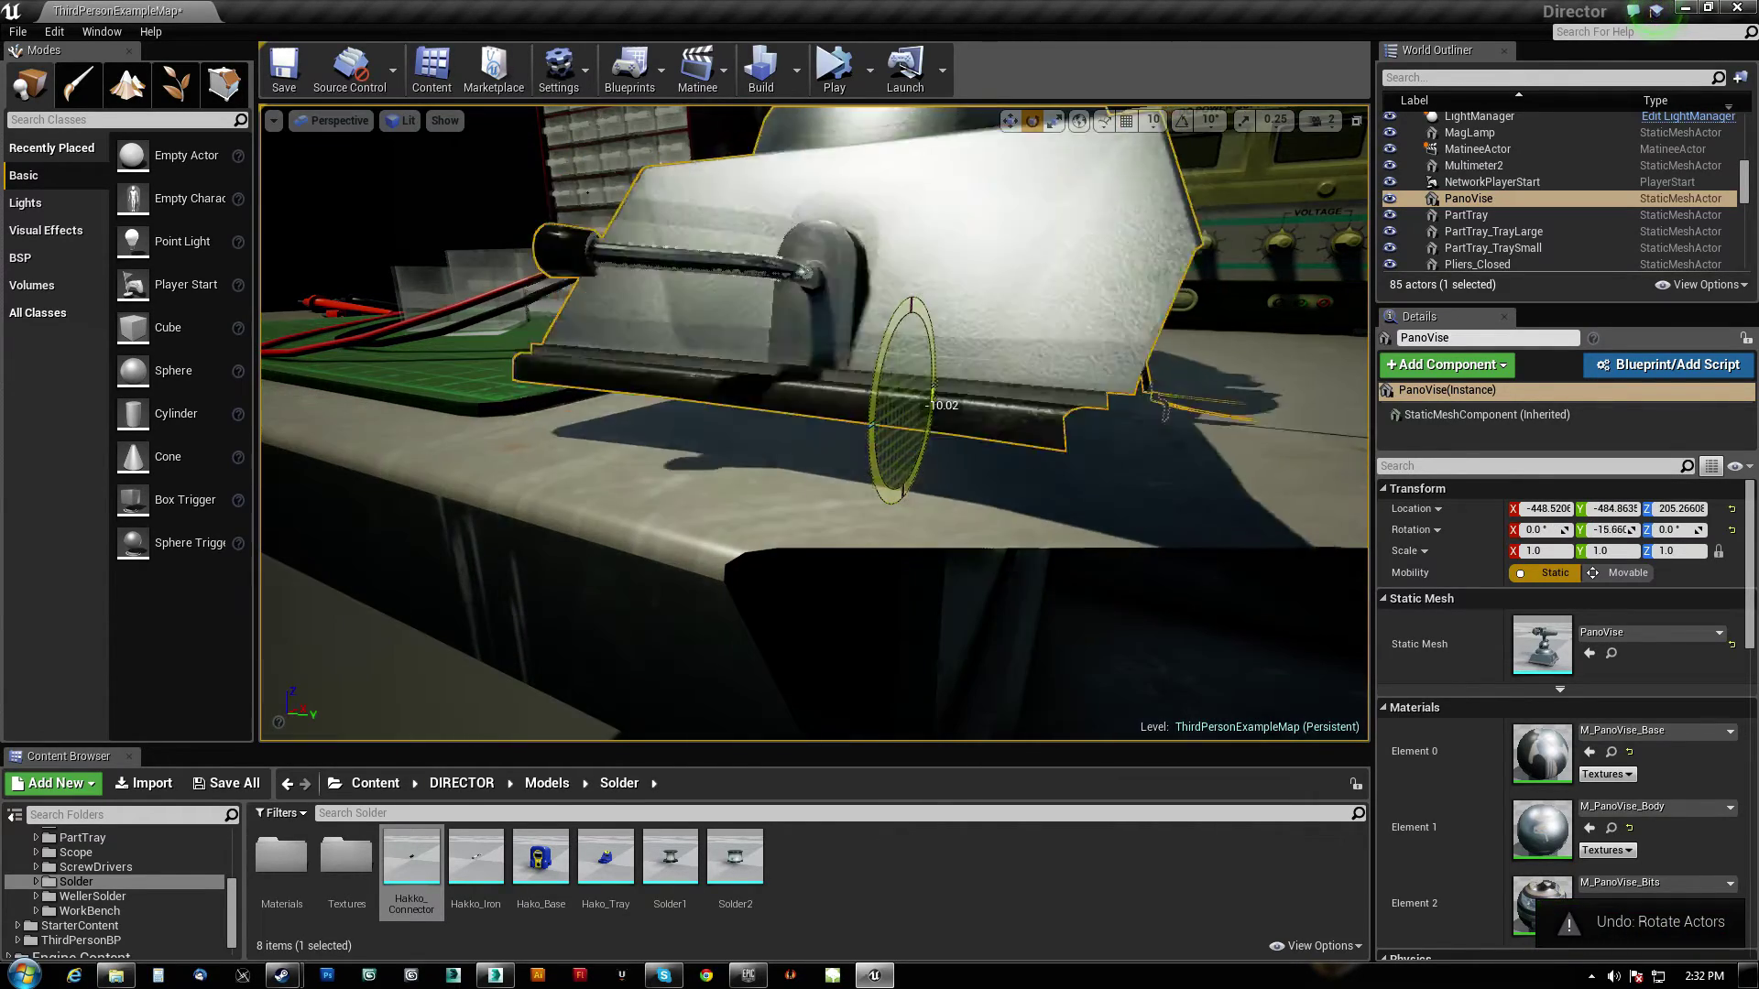
{"action": "key", "text": "ctrl+z"}
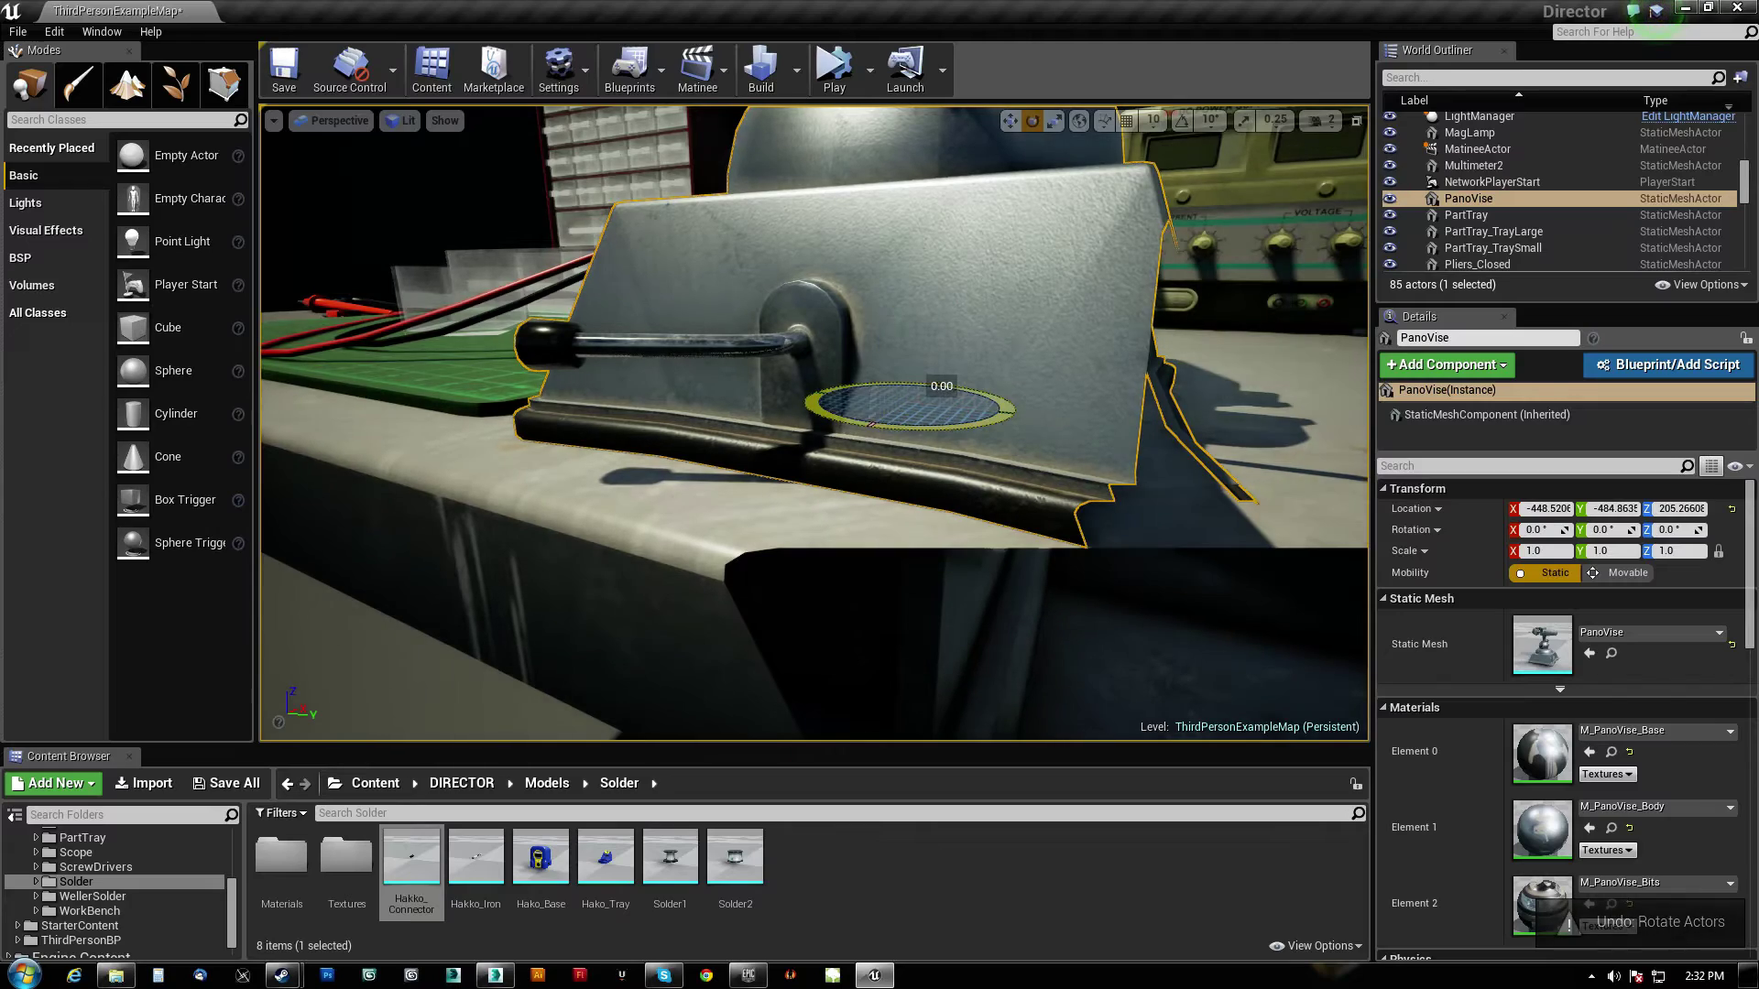
{"action": "mouse_move", "coordinate": [810, 413]}
{"action": "left_mouse_down", "text": "alt"}
{"action": "mouse_move", "coordinate": [962, 412]}
{"action": "mouse_move", "coordinate": [1028, 436]}
{"action": "left_mouse_up", "text": "alt"}
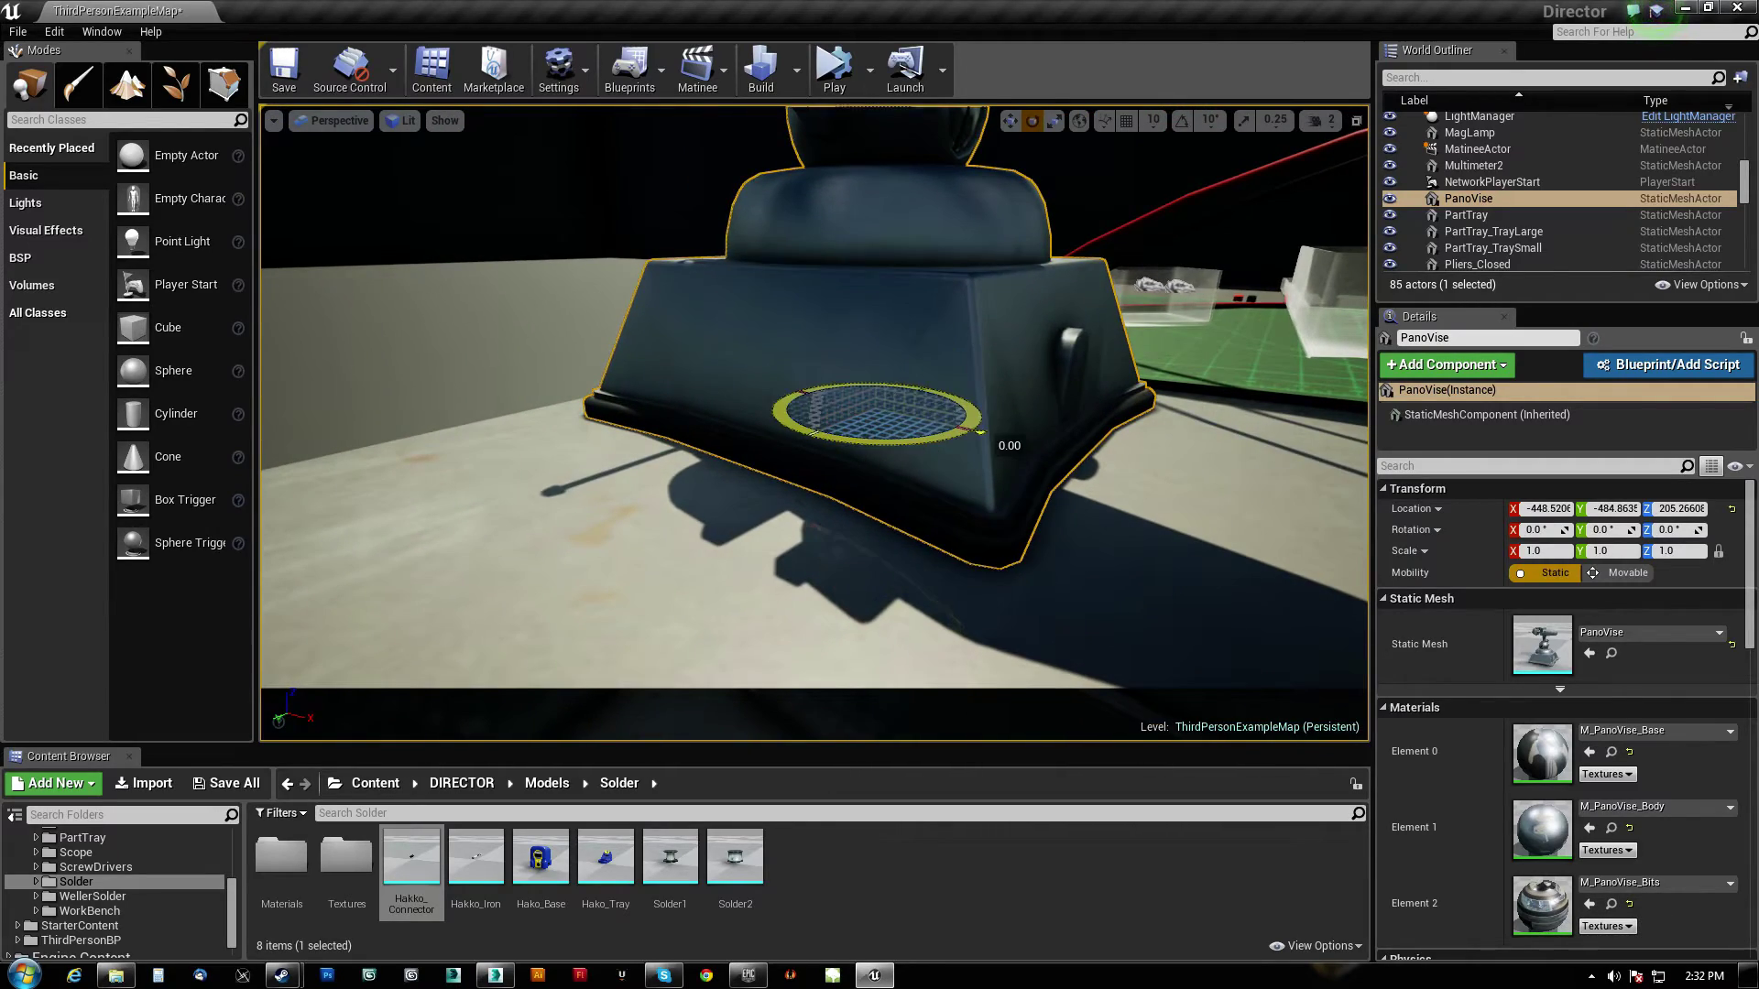
{"action": "left_click_drag", "start_coordinate": [832, 360], "coordinate": [936, 319]}
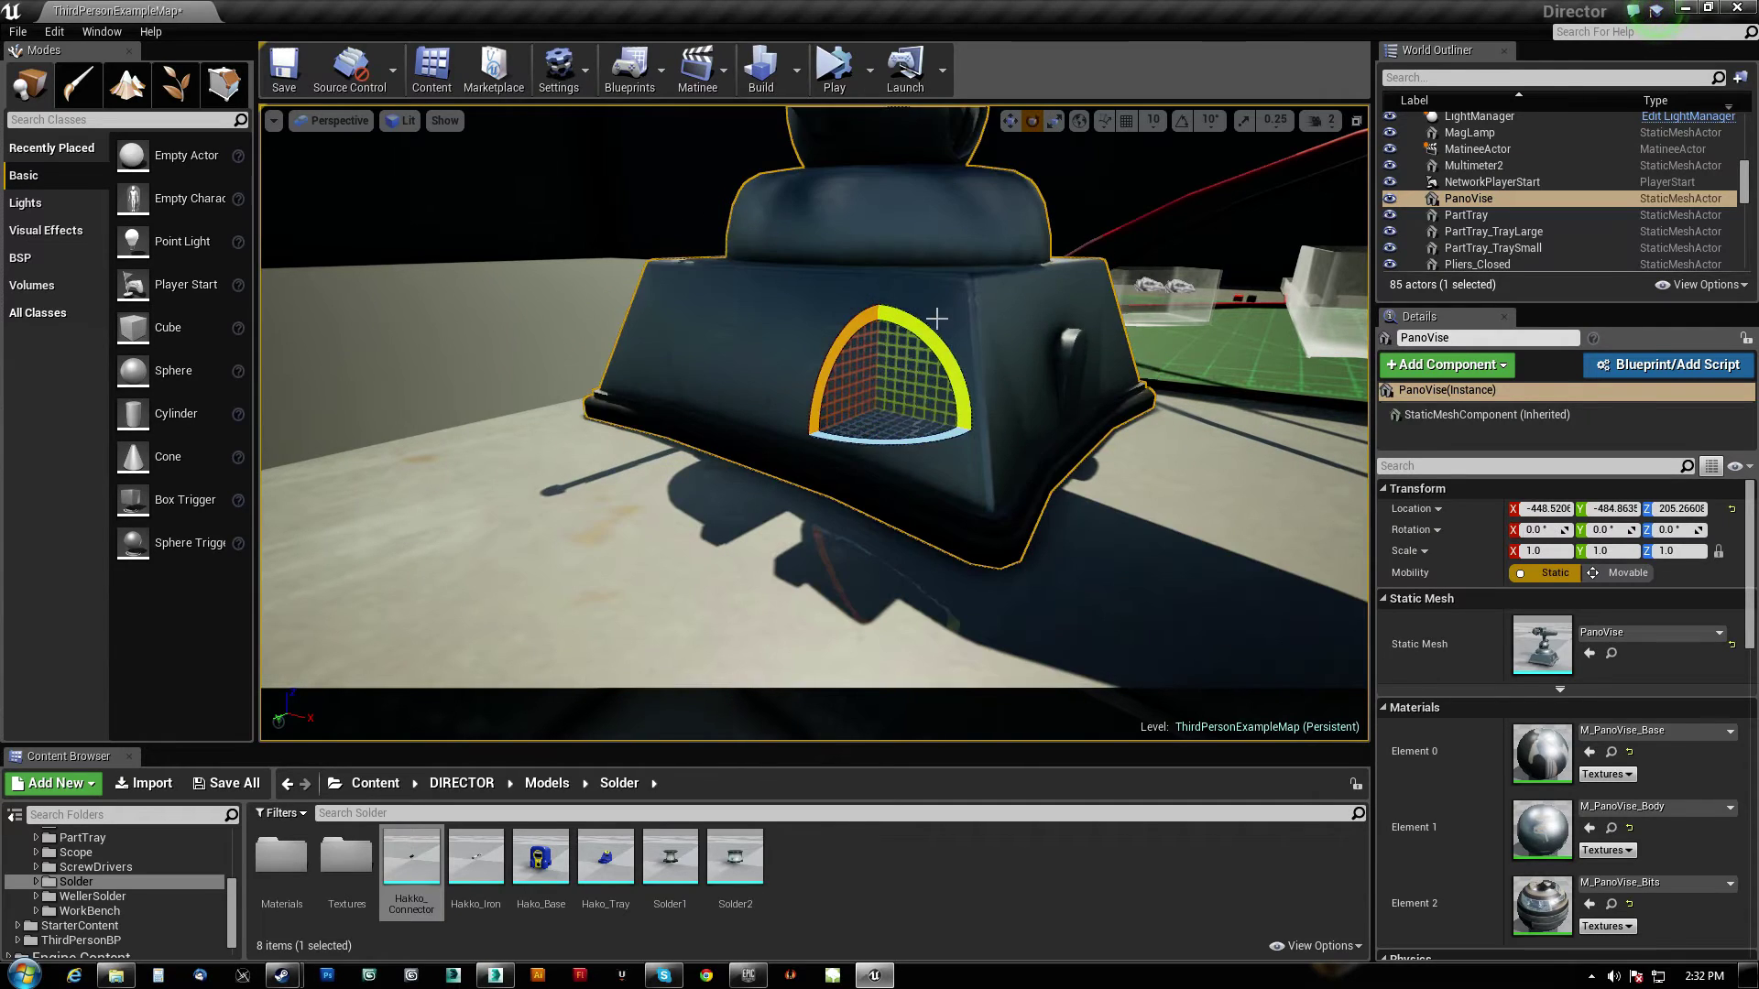
{"action": "mouse_move", "coordinate": [976, 437]}
{"action": "left_mouse_down"}
{"action": "mouse_move", "coordinate": [1060, 394]}
{"action": "mouse_move", "coordinate": [852, 426]}
{"action": "left_mouse_up"}
{"action": "key", "text": "ctrl+z"}
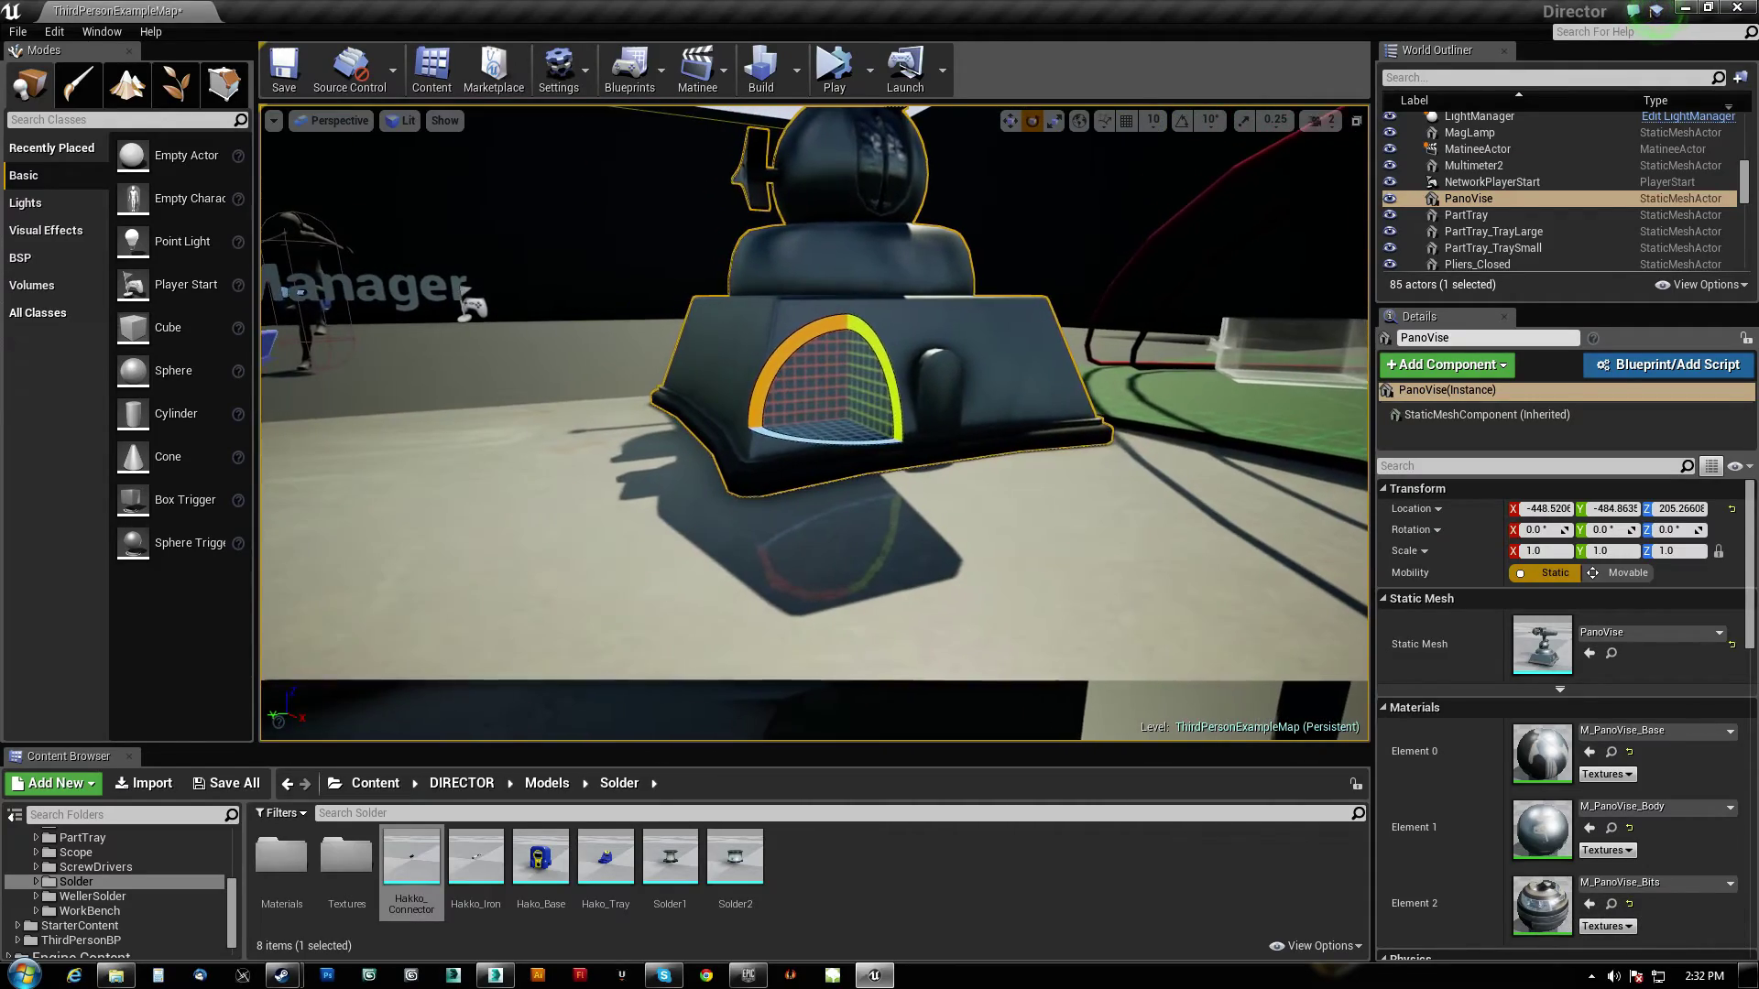
{"action": "mouse_move", "coordinate": [852, 426]}
{"action": "left_mouse_down", "text": "alt"}
{"action": "mouse_move", "coordinate": [770, 419]}
{"action": "mouse_move", "coordinate": [1018, 426]}
{"action": "left_mouse_up", "text": "alt"}
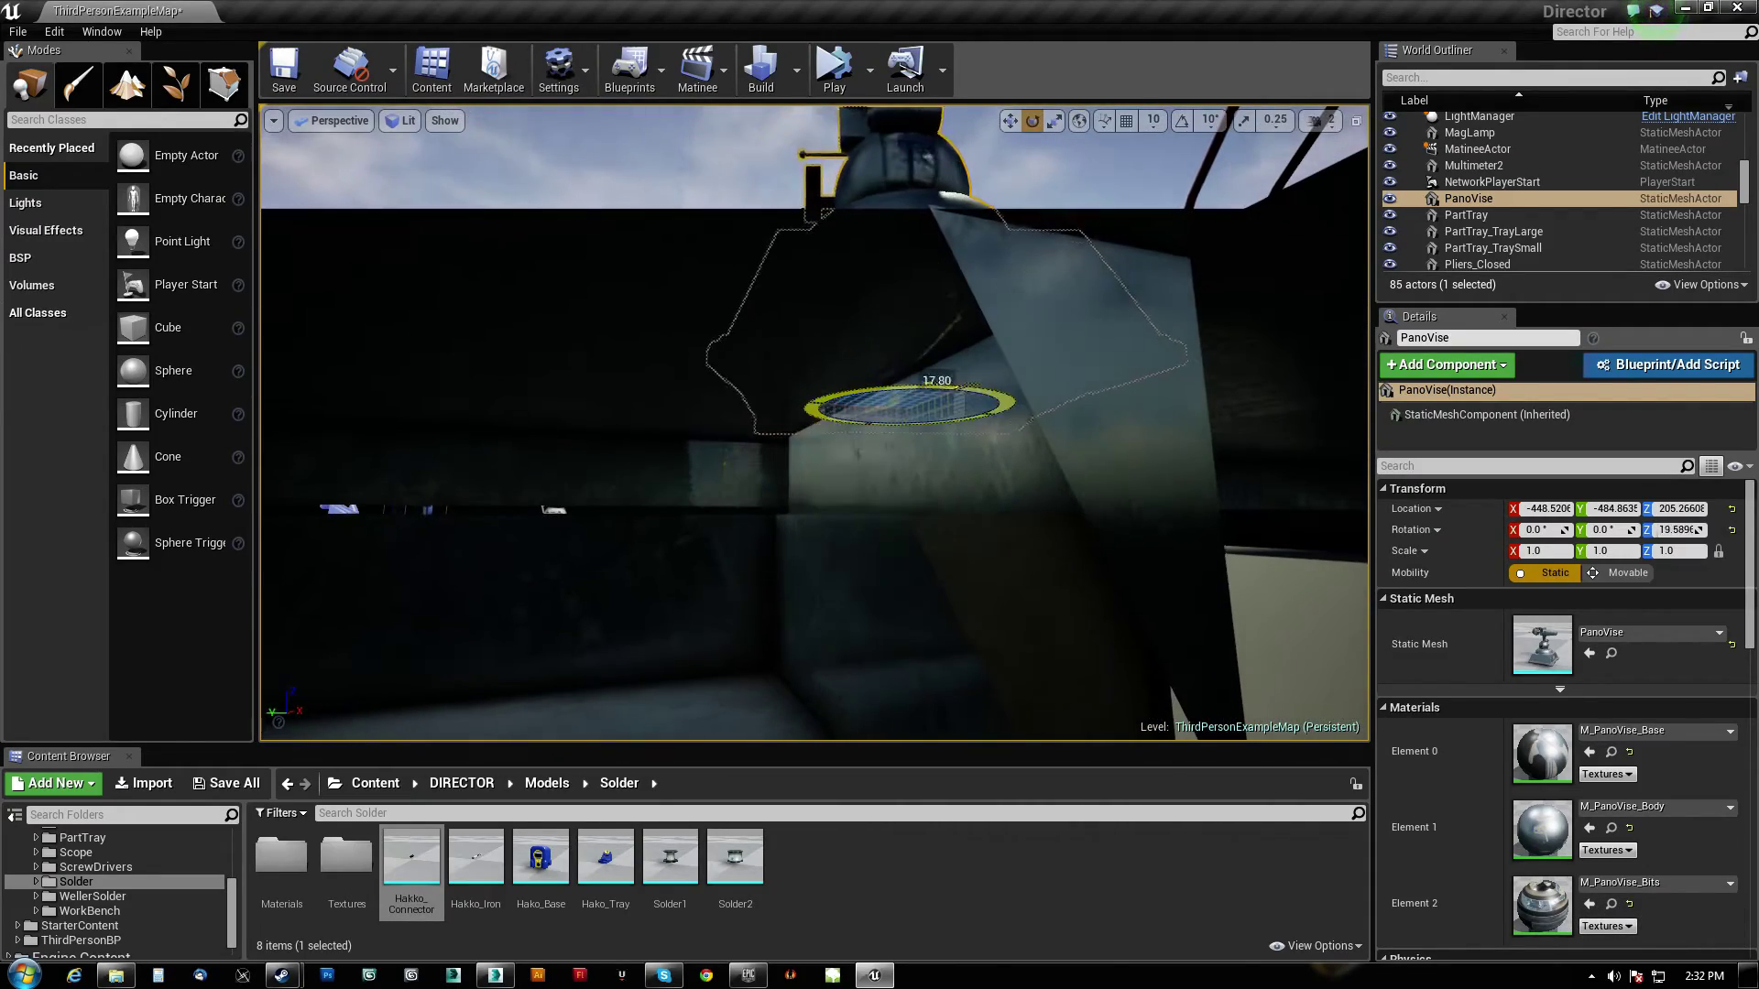
{"action": "left_click_drag", "start_coordinate": [899, 316], "coordinate": [1001, 443]}
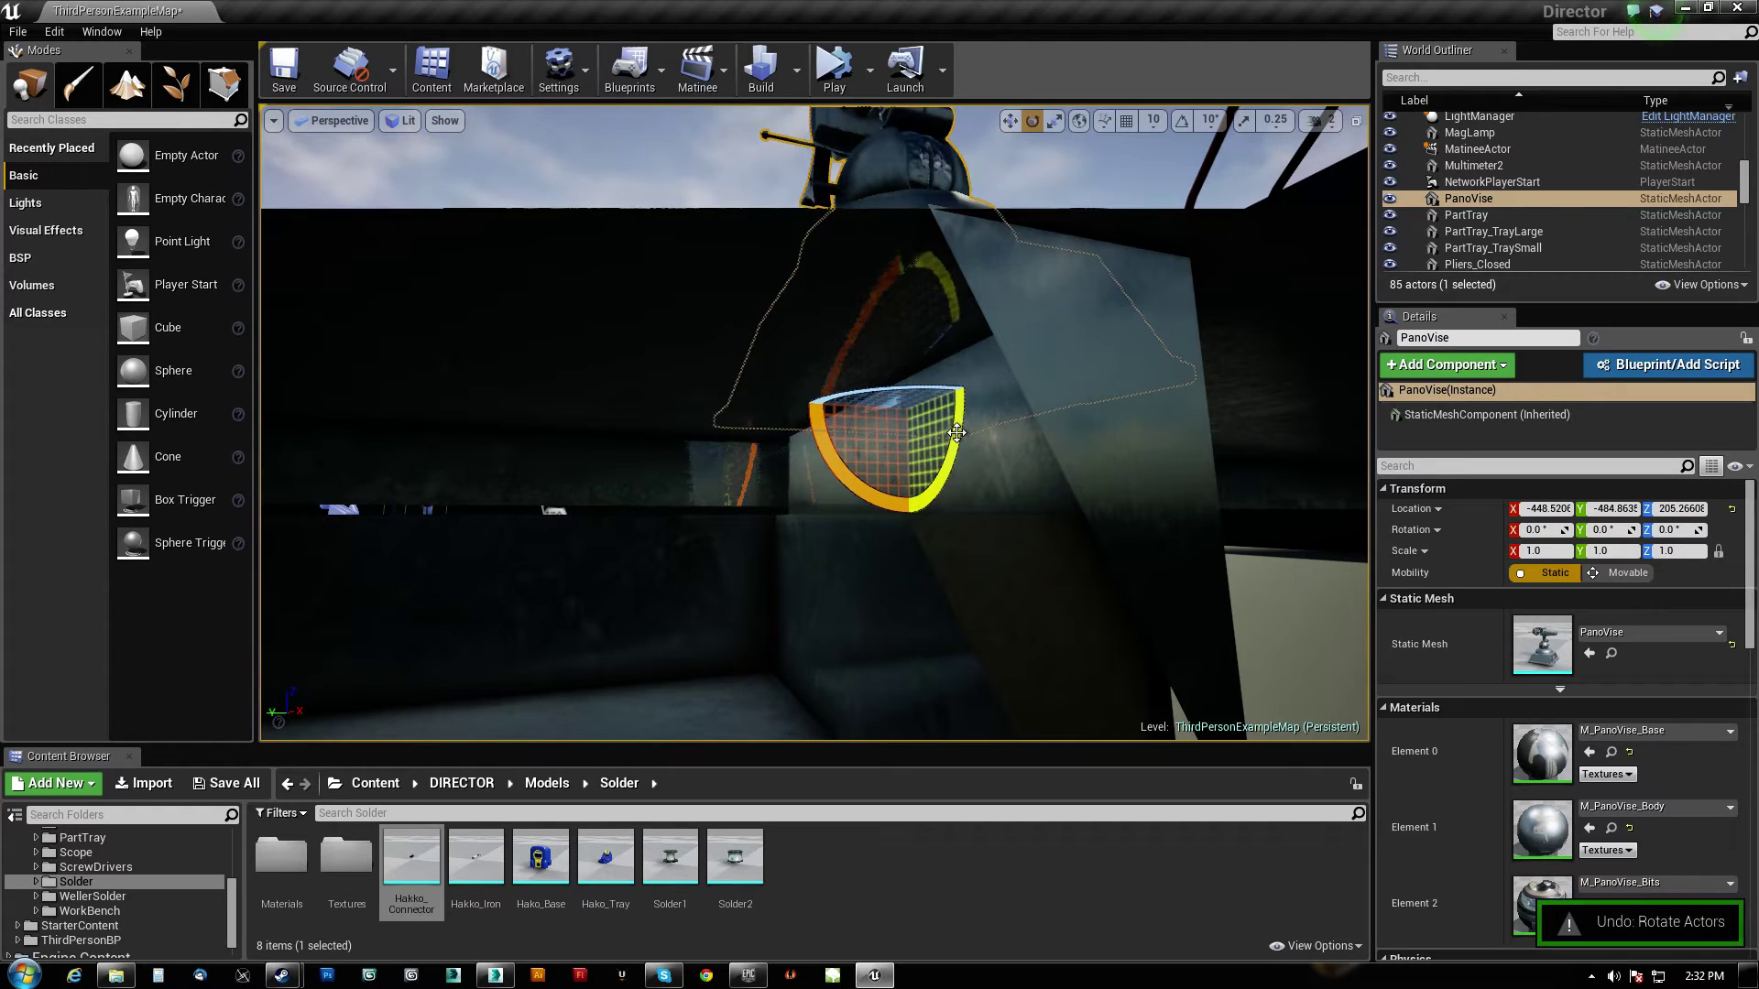
{"action": "key", "text": "f"}
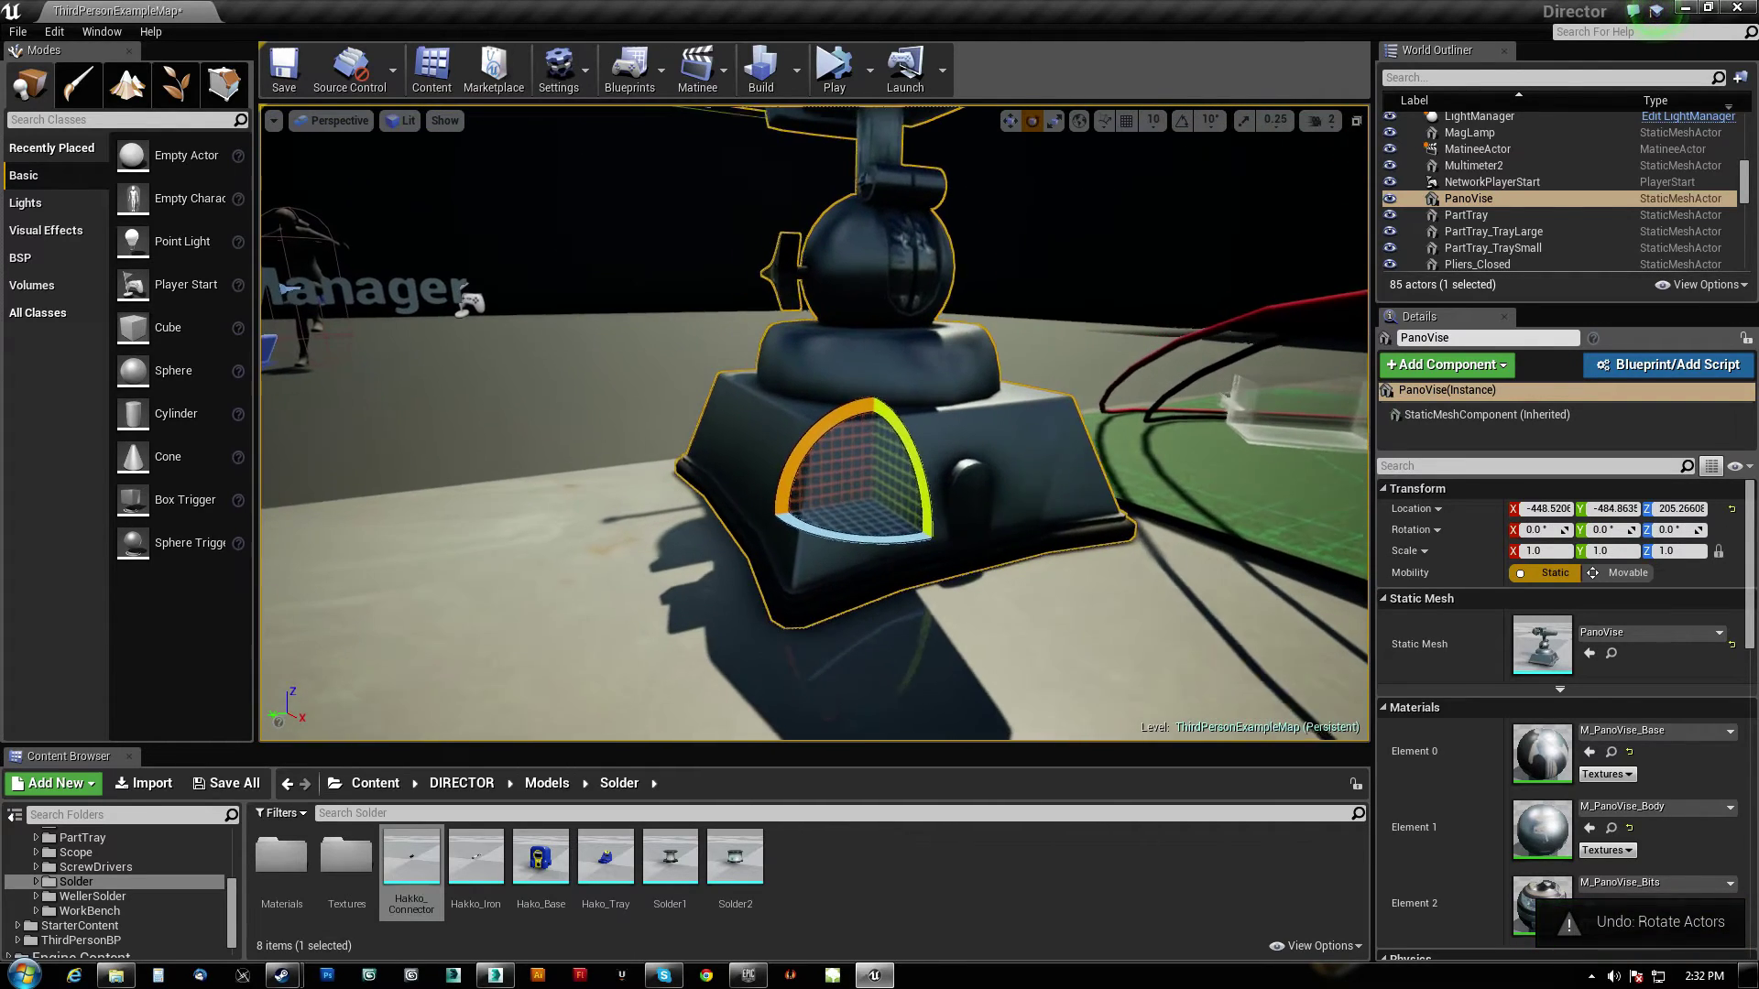
{"action": "left_click_drag", "start_coordinate": [957, 545], "coordinate": [948, 625]}
{"action": "key", "text": "ctrl+z"}
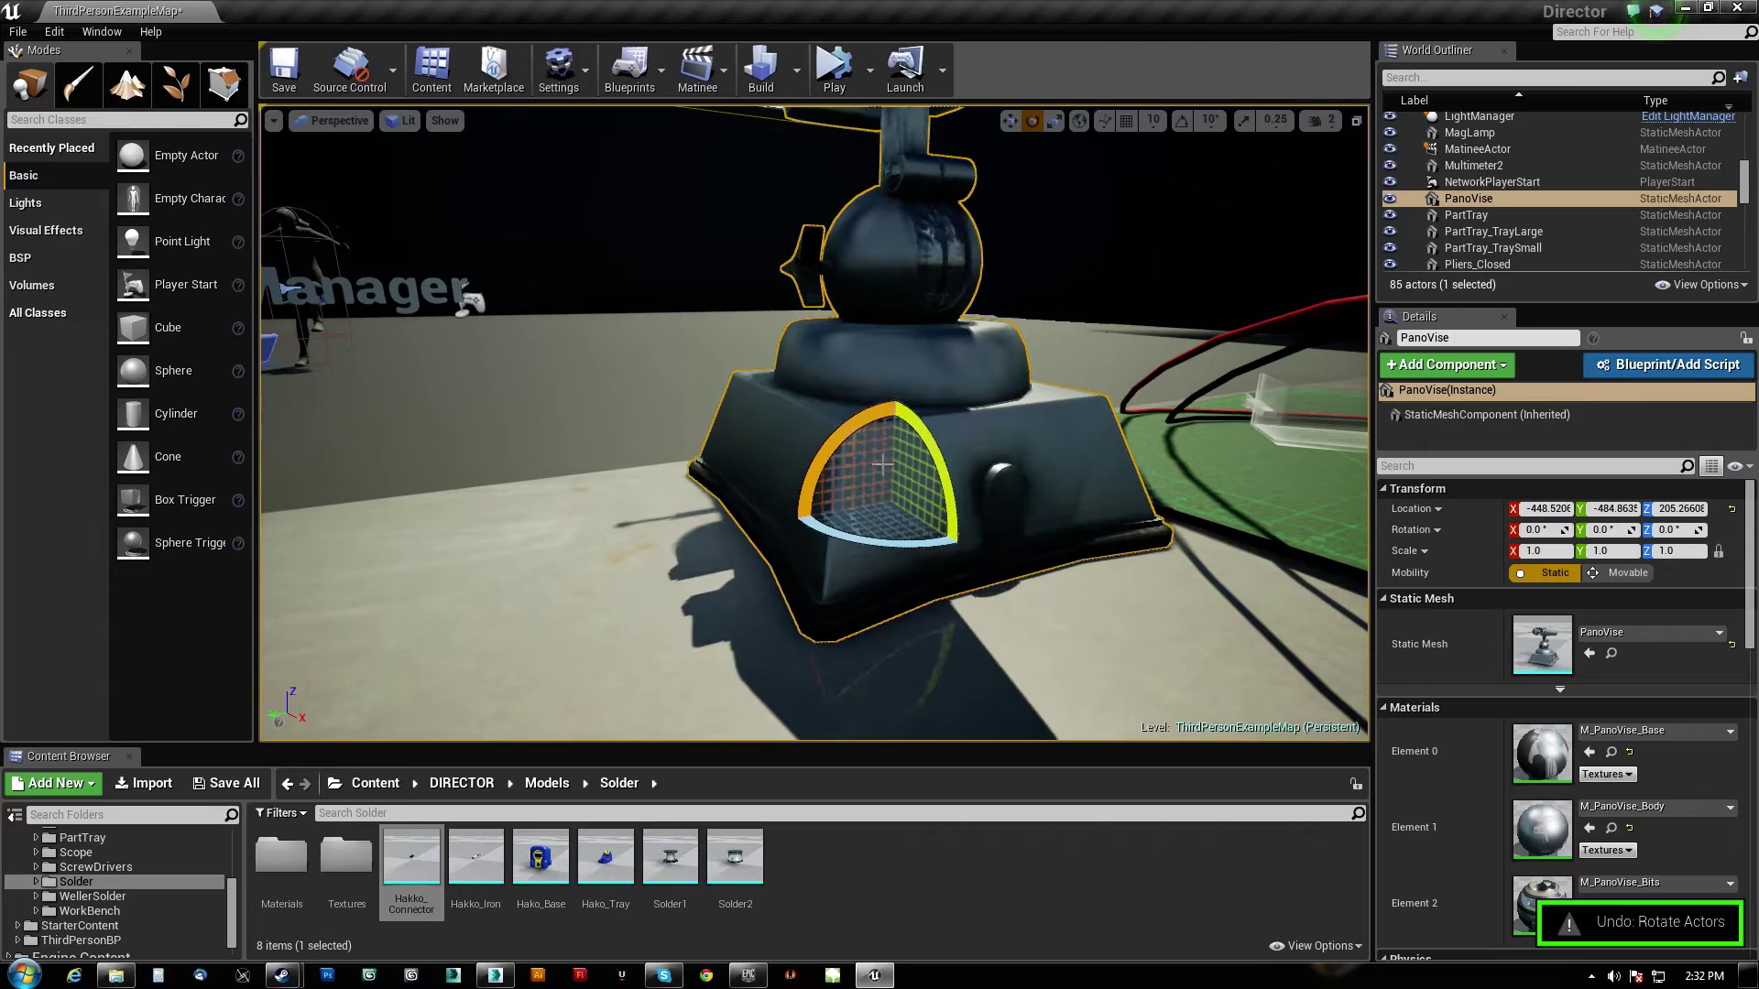
{"action": "left_click_drag", "start_coordinate": [857, 426], "coordinate": [877, 557]}
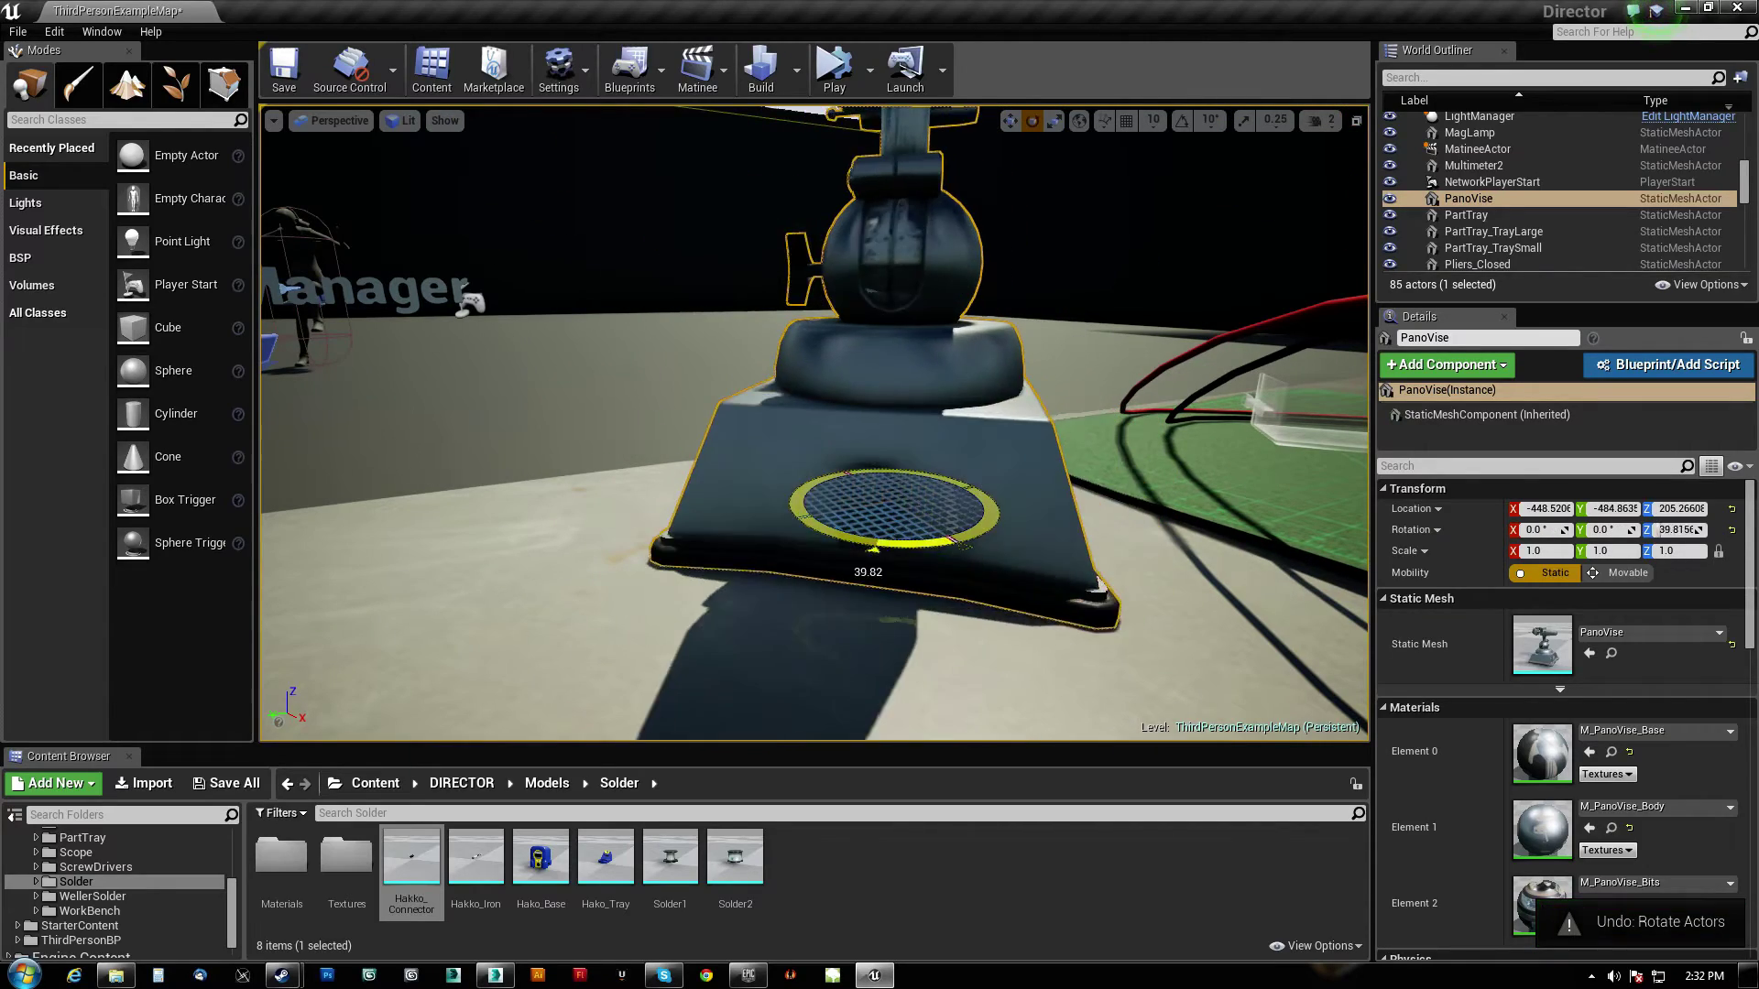
{"action": "key", "text": "ctrl+z"}
{"action": "right_click_drag", "start_coordinate": [878, 556], "coordinate": [880, 565]}
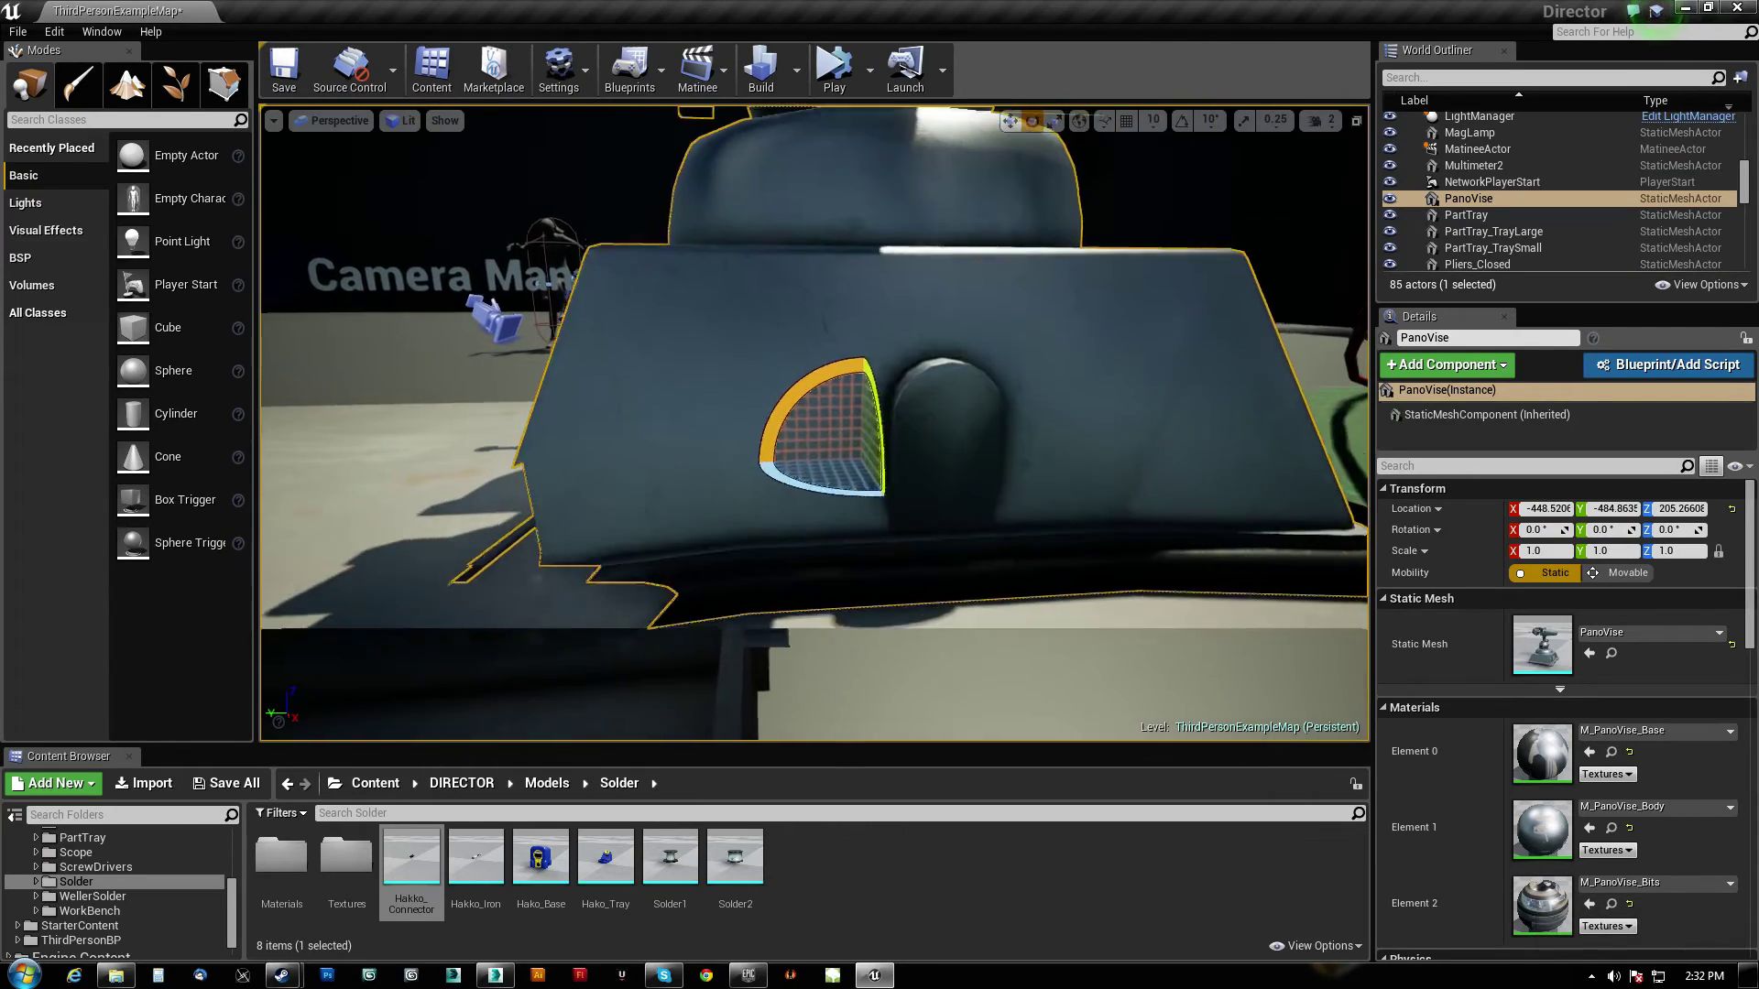
{"action": "mouse_move", "coordinate": [881, 502]}
{"action": "left_mouse_down"}
{"action": "mouse_move", "coordinate": [882, 518]}
{"action": "mouse_move", "coordinate": [853, 414]}
{"action": "mouse_move", "coordinate": [824, 467]}
{"action": "left_mouse_up"}
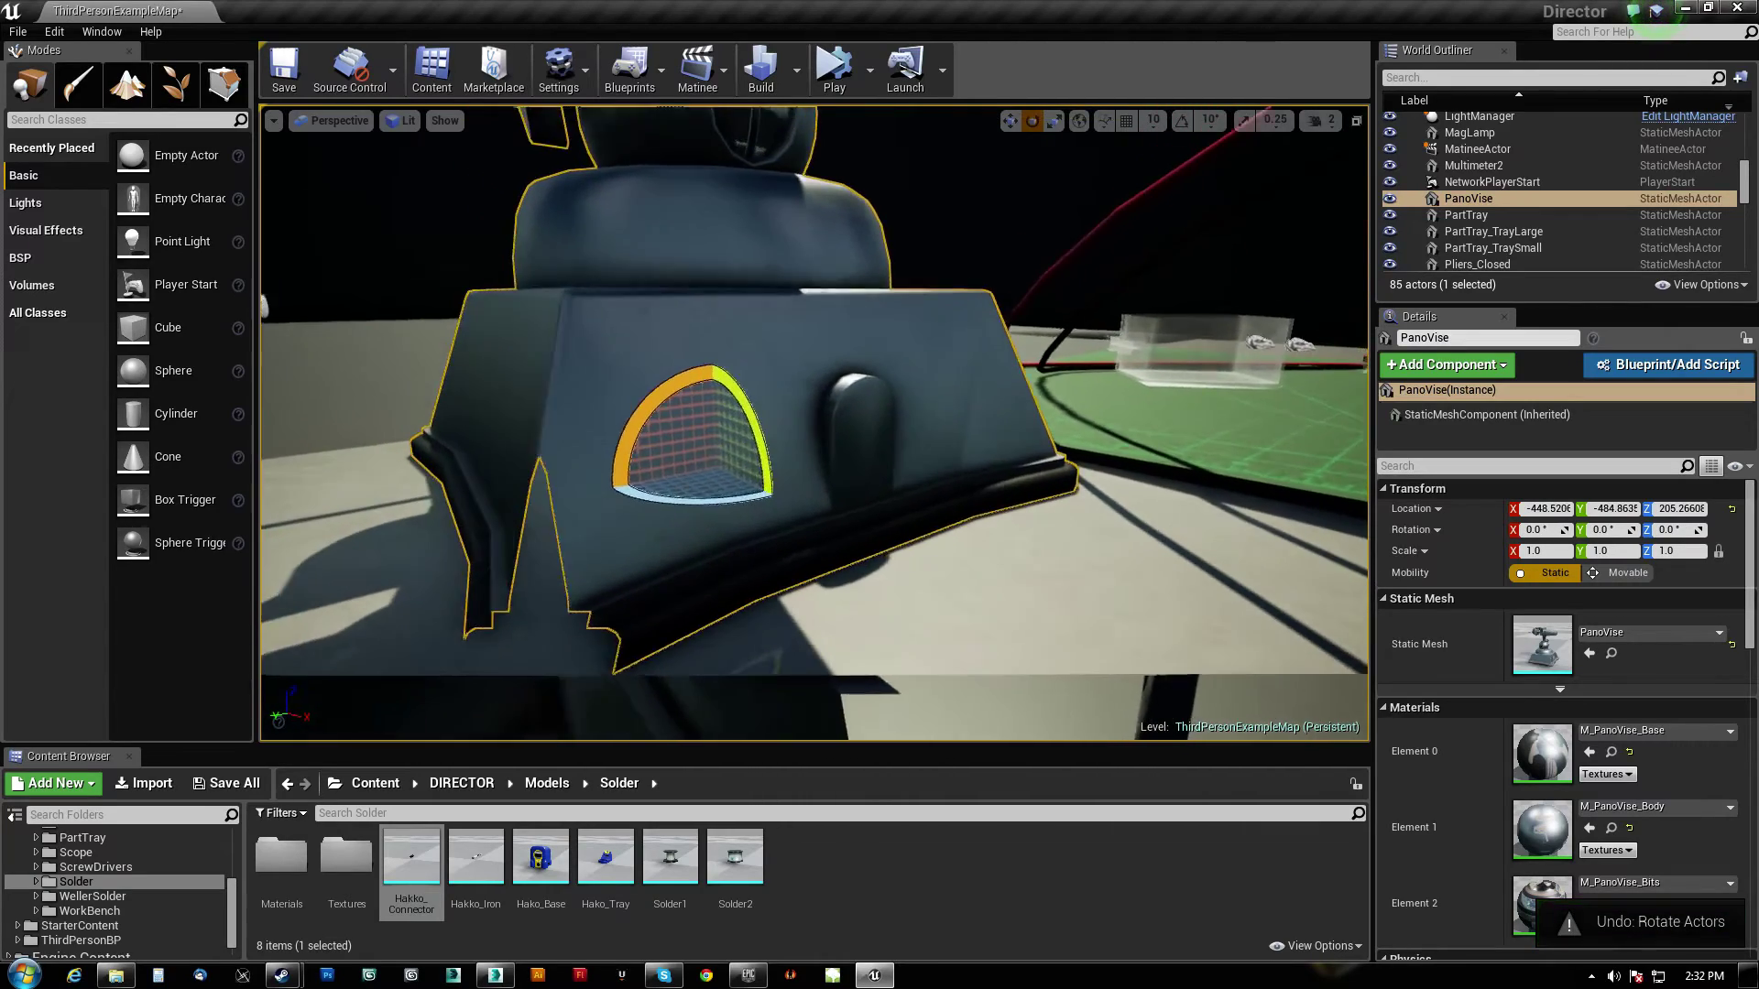
{"action": "right_click_drag", "start_coordinate": [824, 467], "coordinate": [896, 455]}
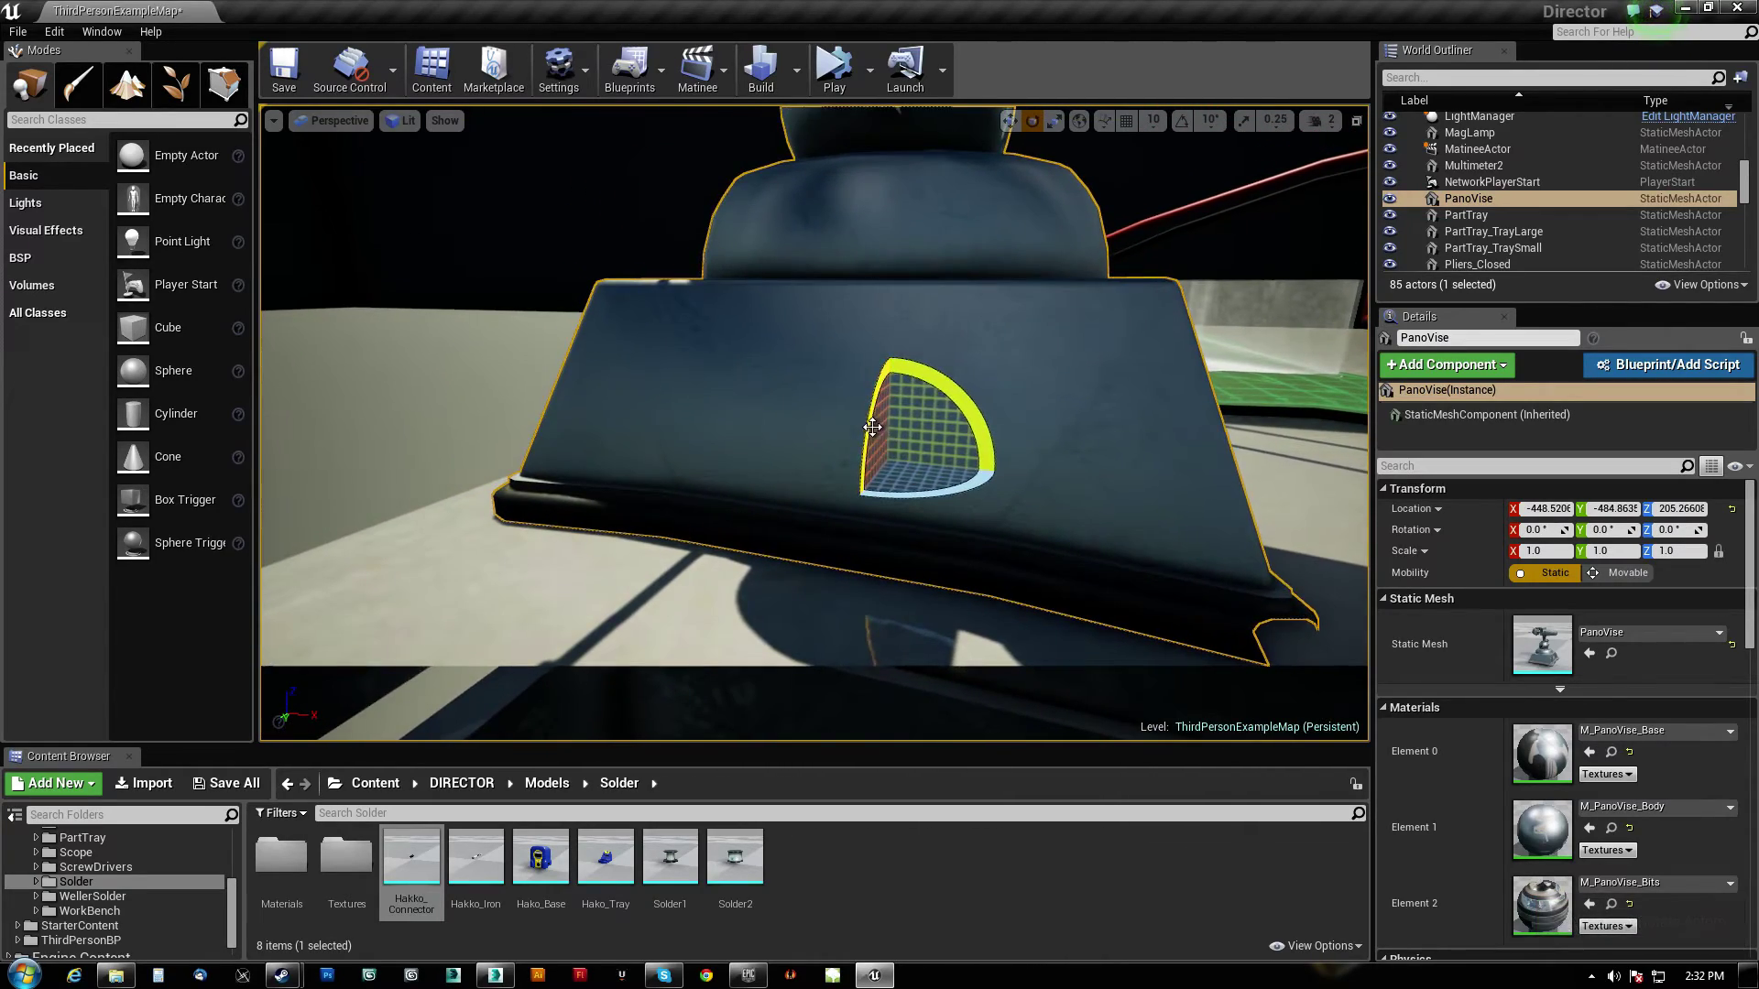
{"action": "mouse_move", "coordinate": [871, 428]}
{"action": "left_mouse_down"}
{"action": "mouse_move", "coordinate": [875, 412]}
{"action": "mouse_move", "coordinate": [984, 481]}
{"action": "left_mouse_up"}
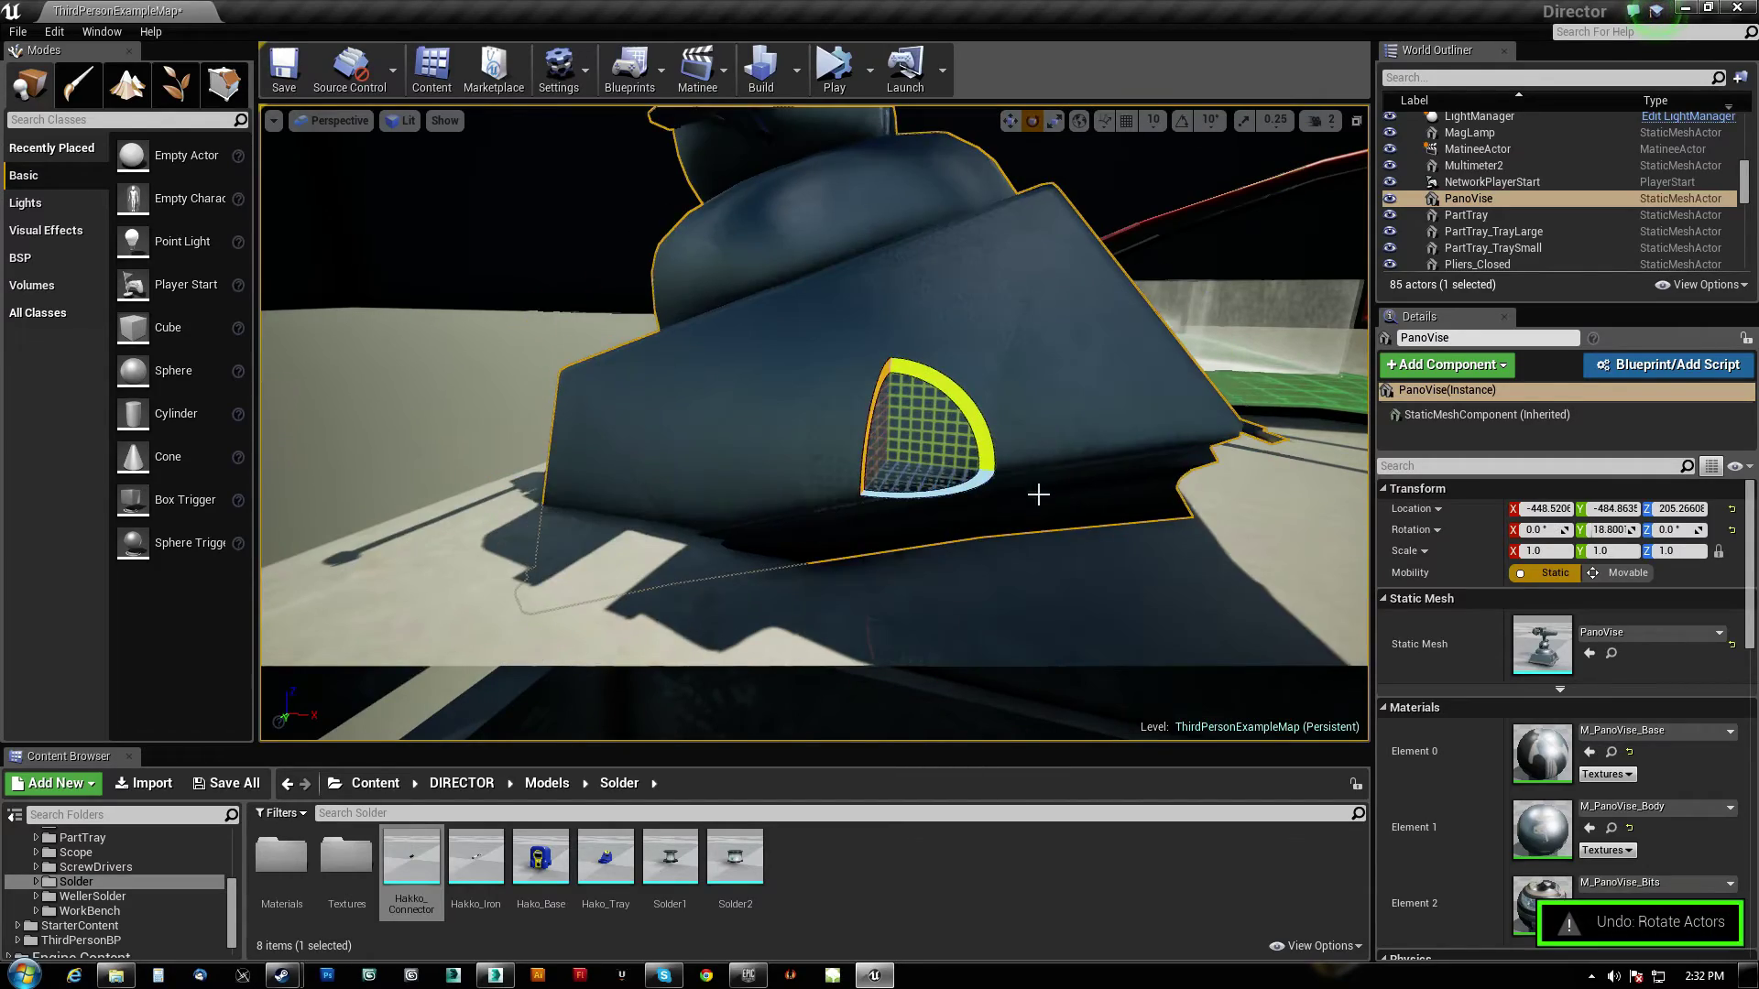
{"action": "key", "text": "ctrl+z"}
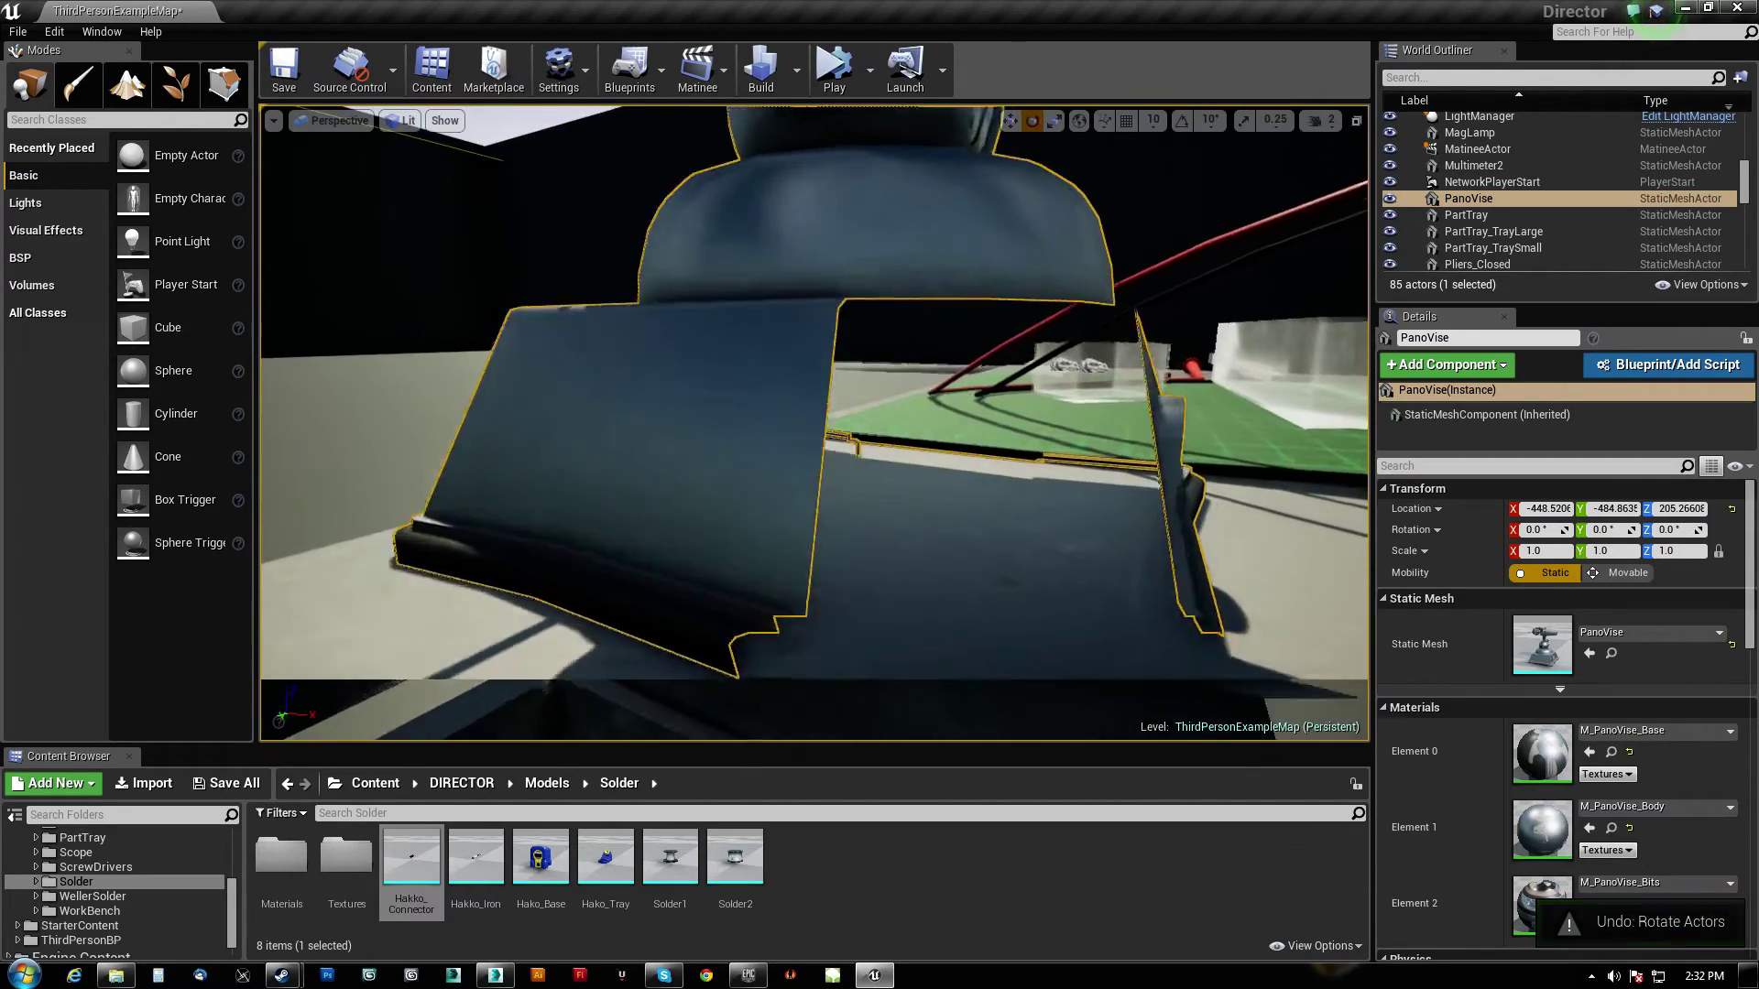
{"action": "mouse_move", "coordinate": [985, 482]}
{"action": "right_mouse_down"}
{"action": "mouse_move", "coordinate": [824, 454]}
{"action": "mouse_move", "coordinate": [952, 468]}
{"action": "right_mouse_up"}
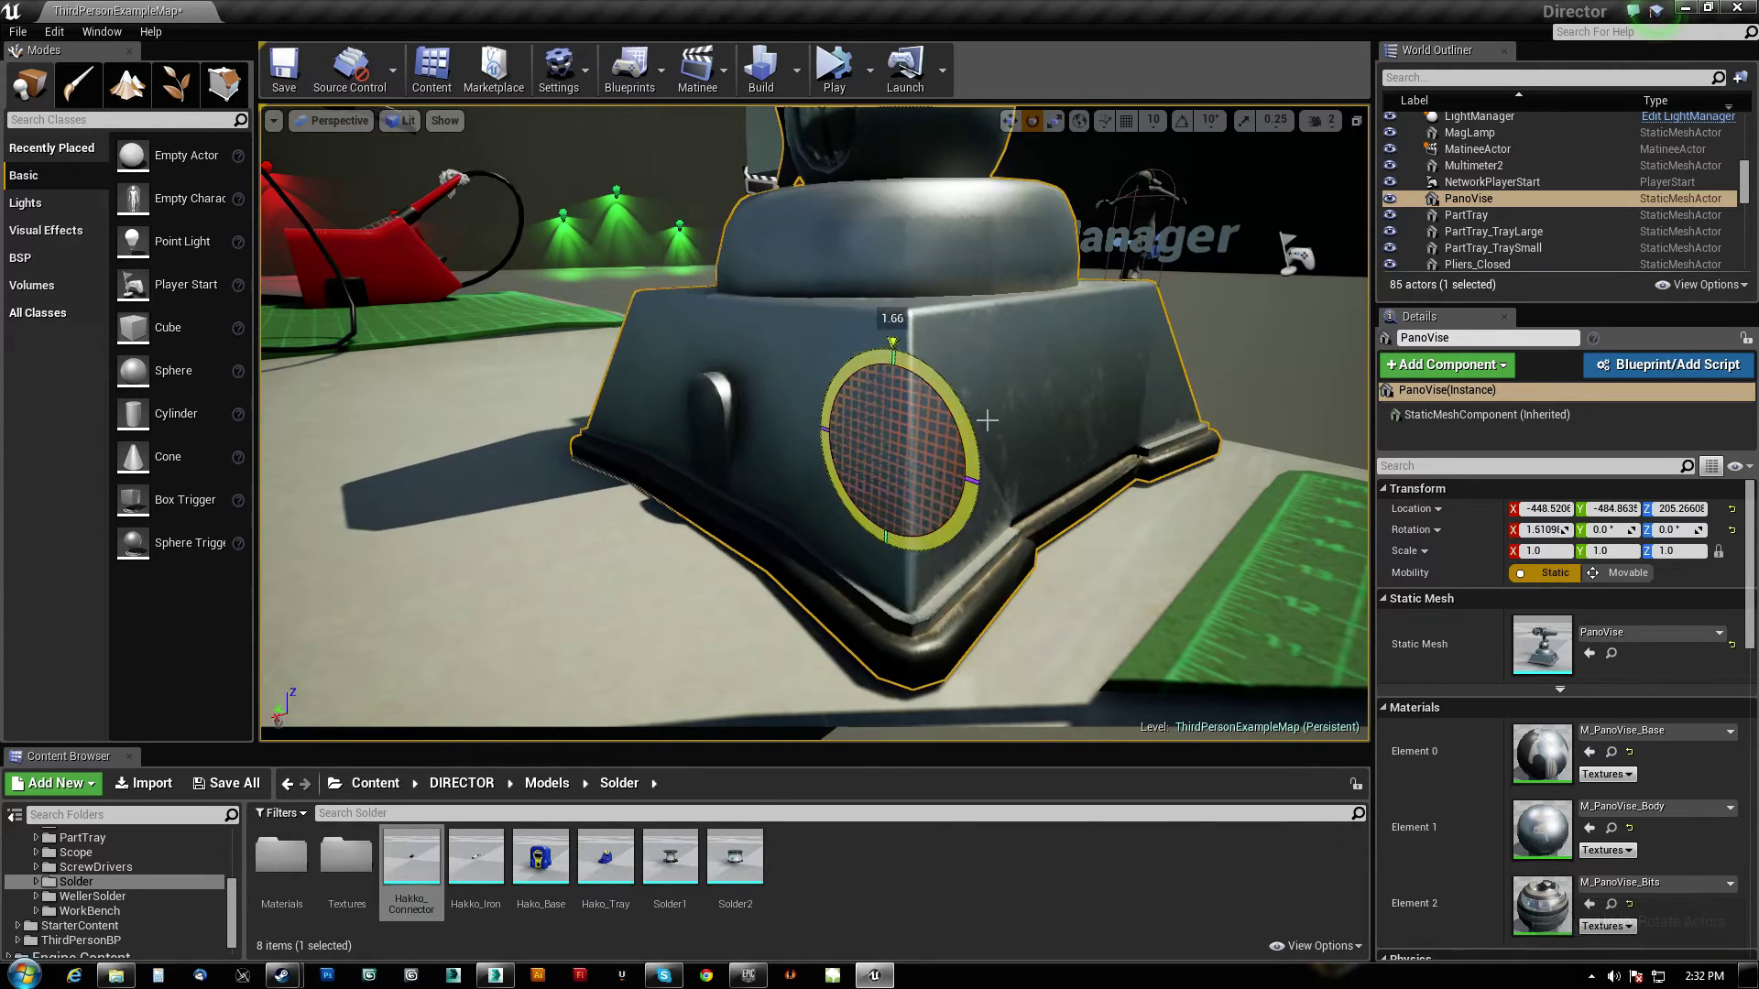
{"action": "key", "text": "ctrl+z"}
{"action": "right_click_drag", "start_coordinate": [987, 419], "coordinate": [934, 441]}
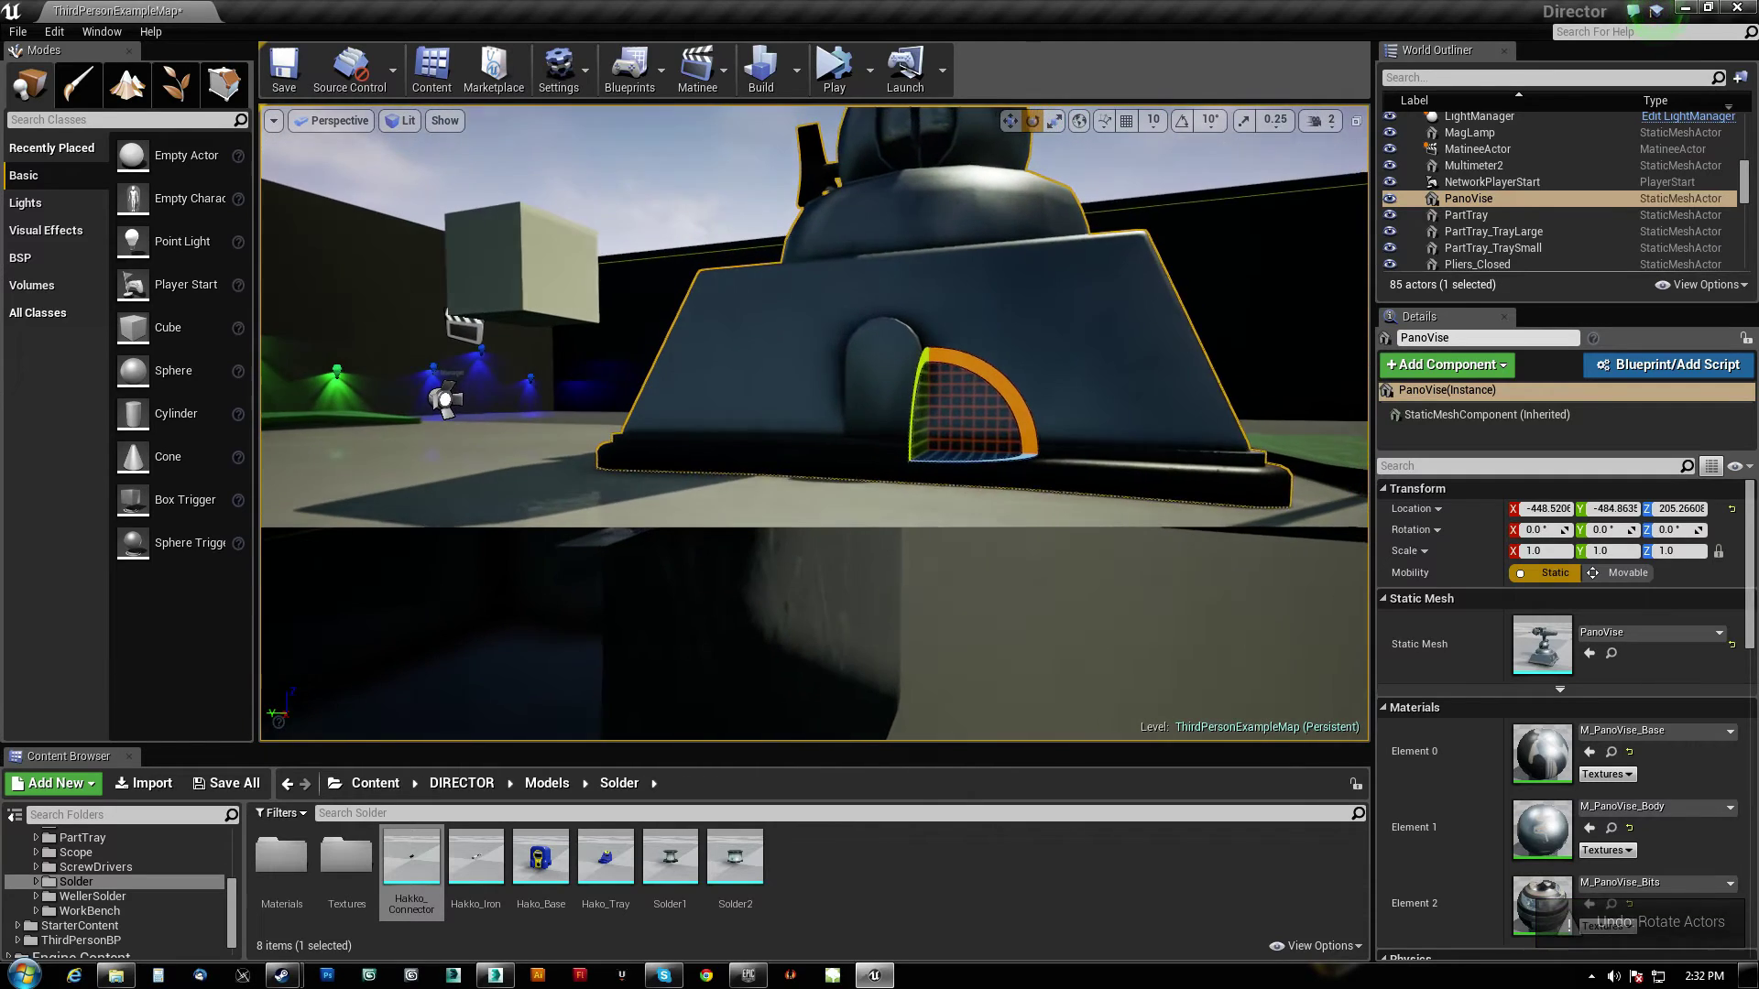
{"action": "mouse_move", "coordinate": [919, 455]}
{"action": "left_mouse_down"}
{"action": "mouse_move", "coordinate": [1044, 402]}
{"action": "mouse_move", "coordinate": [1018, 385]}
{"action": "left_mouse_up"}
{"action": "key", "text": "ctrl+z"}
{"action": "key", "text": "ctrl+z"}
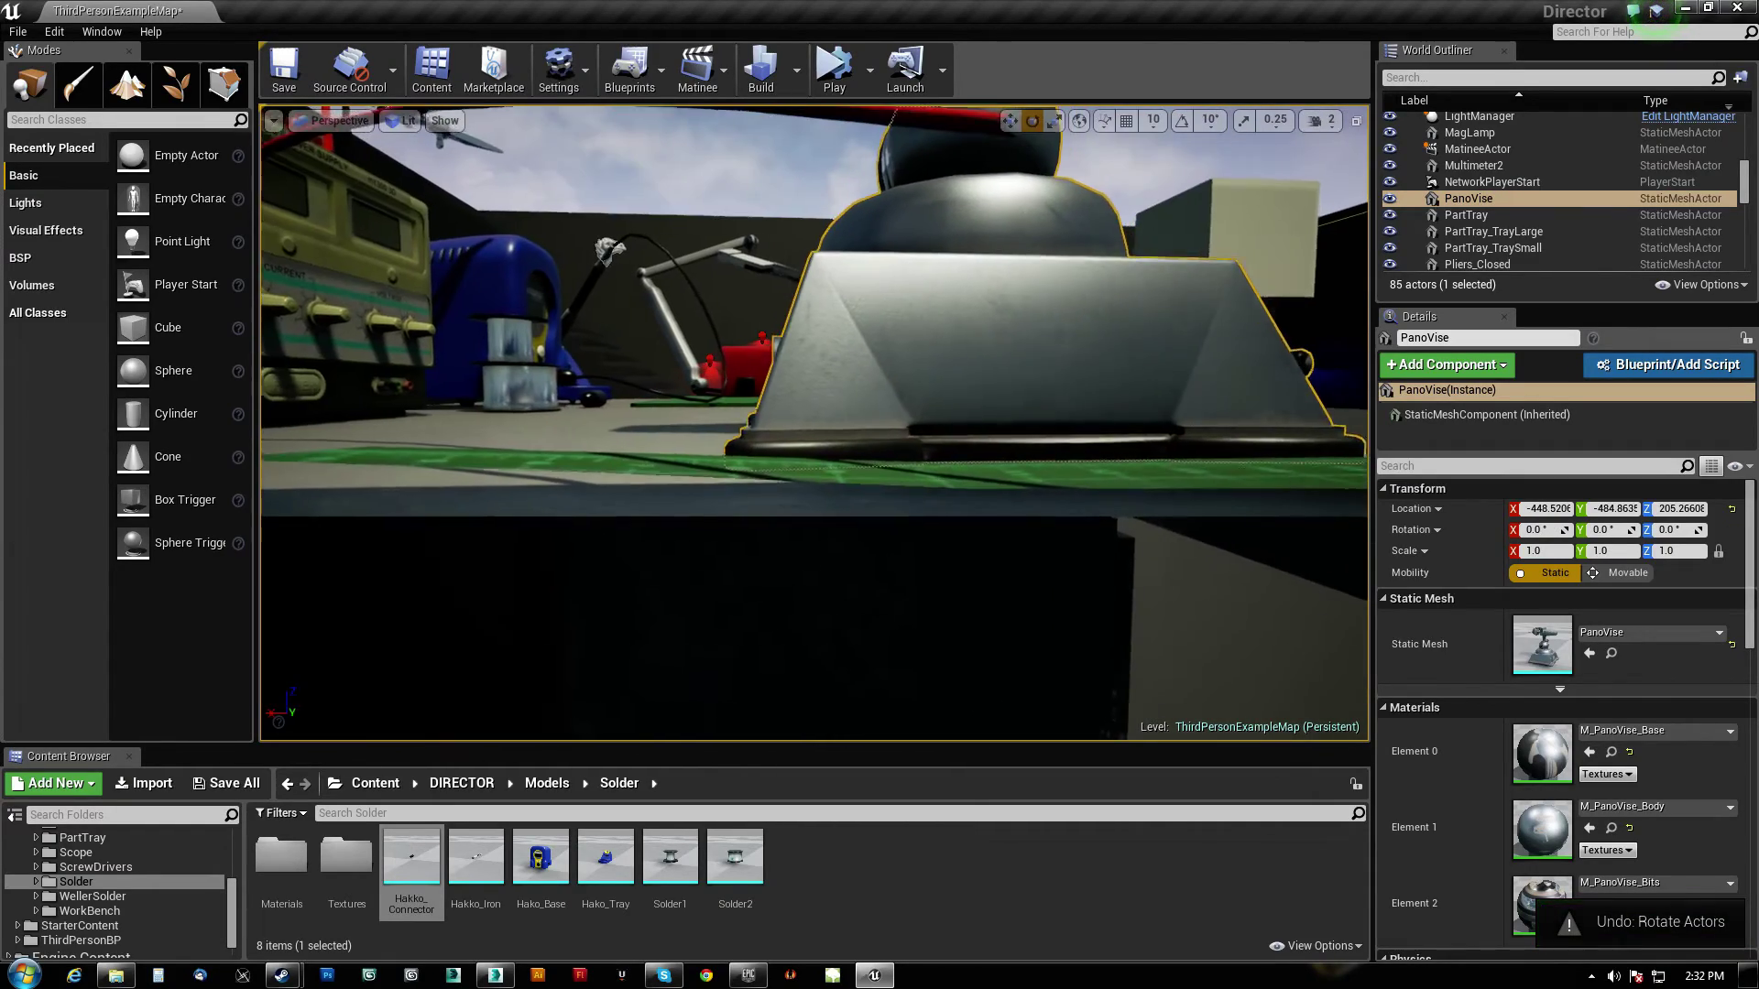
{"action": "right_click_drag", "start_coordinate": [936, 440], "coordinate": [881, 453]}
{"action": "scroll", "coordinate": [950, 363], "scroll_direction": "up", "scroll_amount": 3}
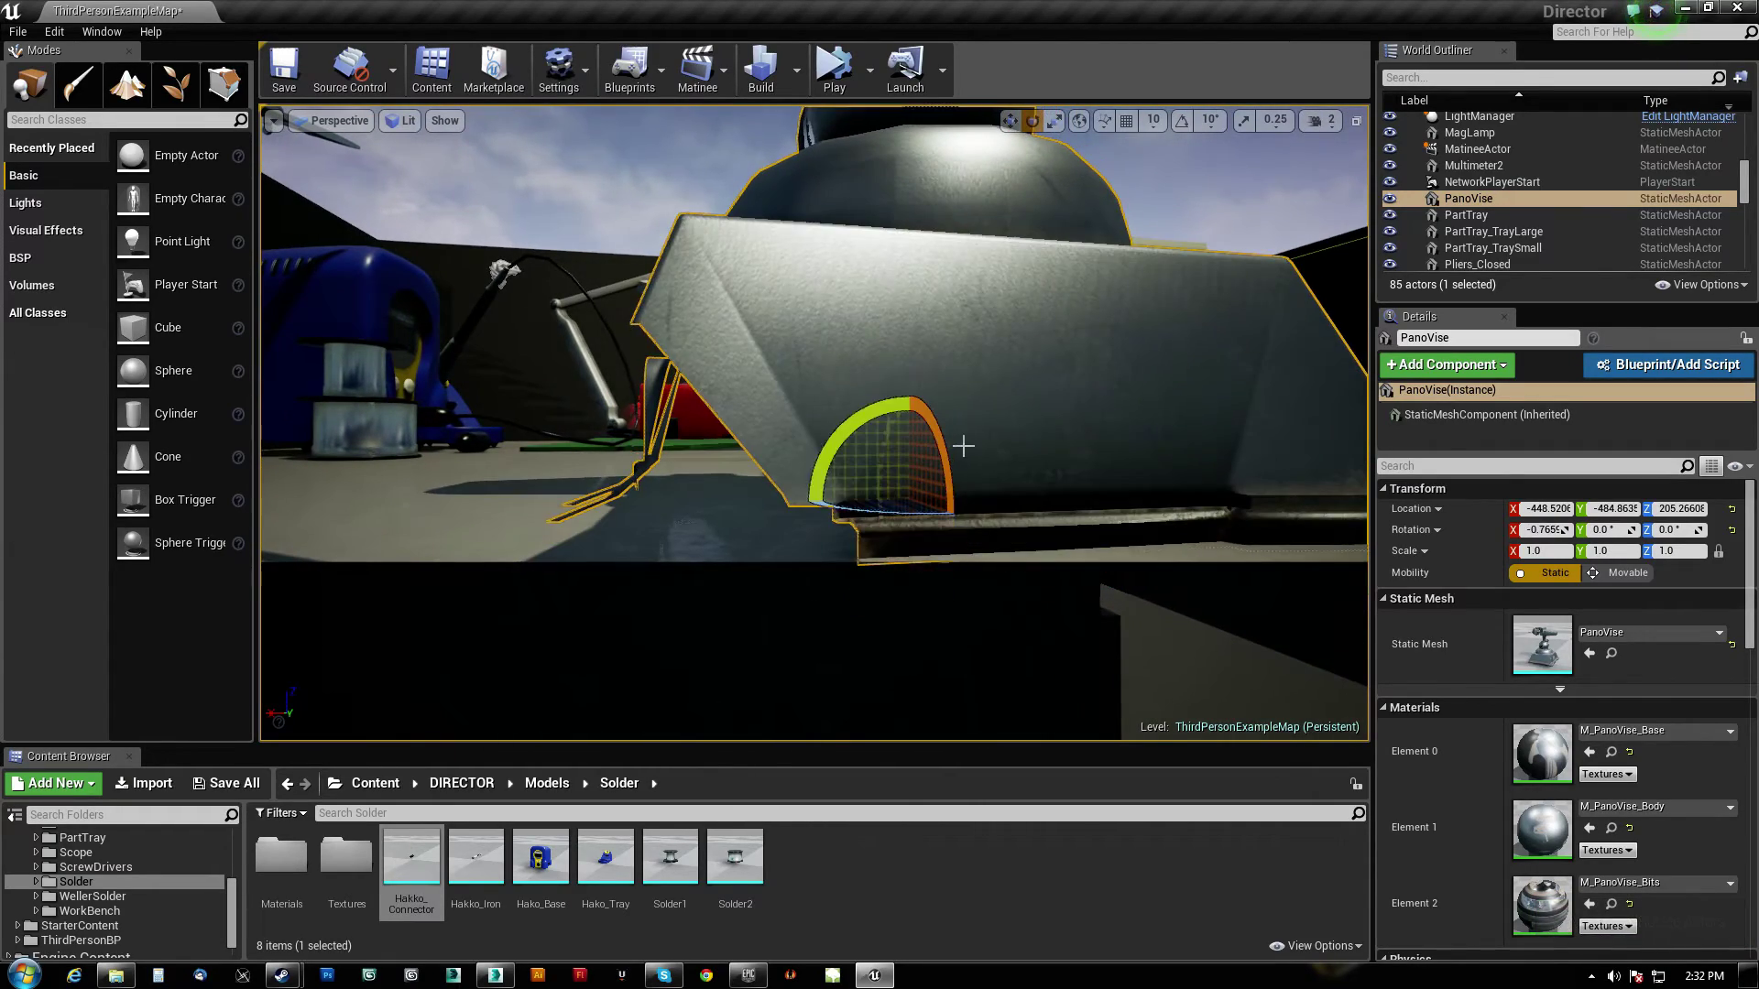
{"action": "scroll", "coordinate": [963, 446], "scroll_direction": "down", "scroll_amount": 5}
{"action": "key", "text": "ctrl+z"}
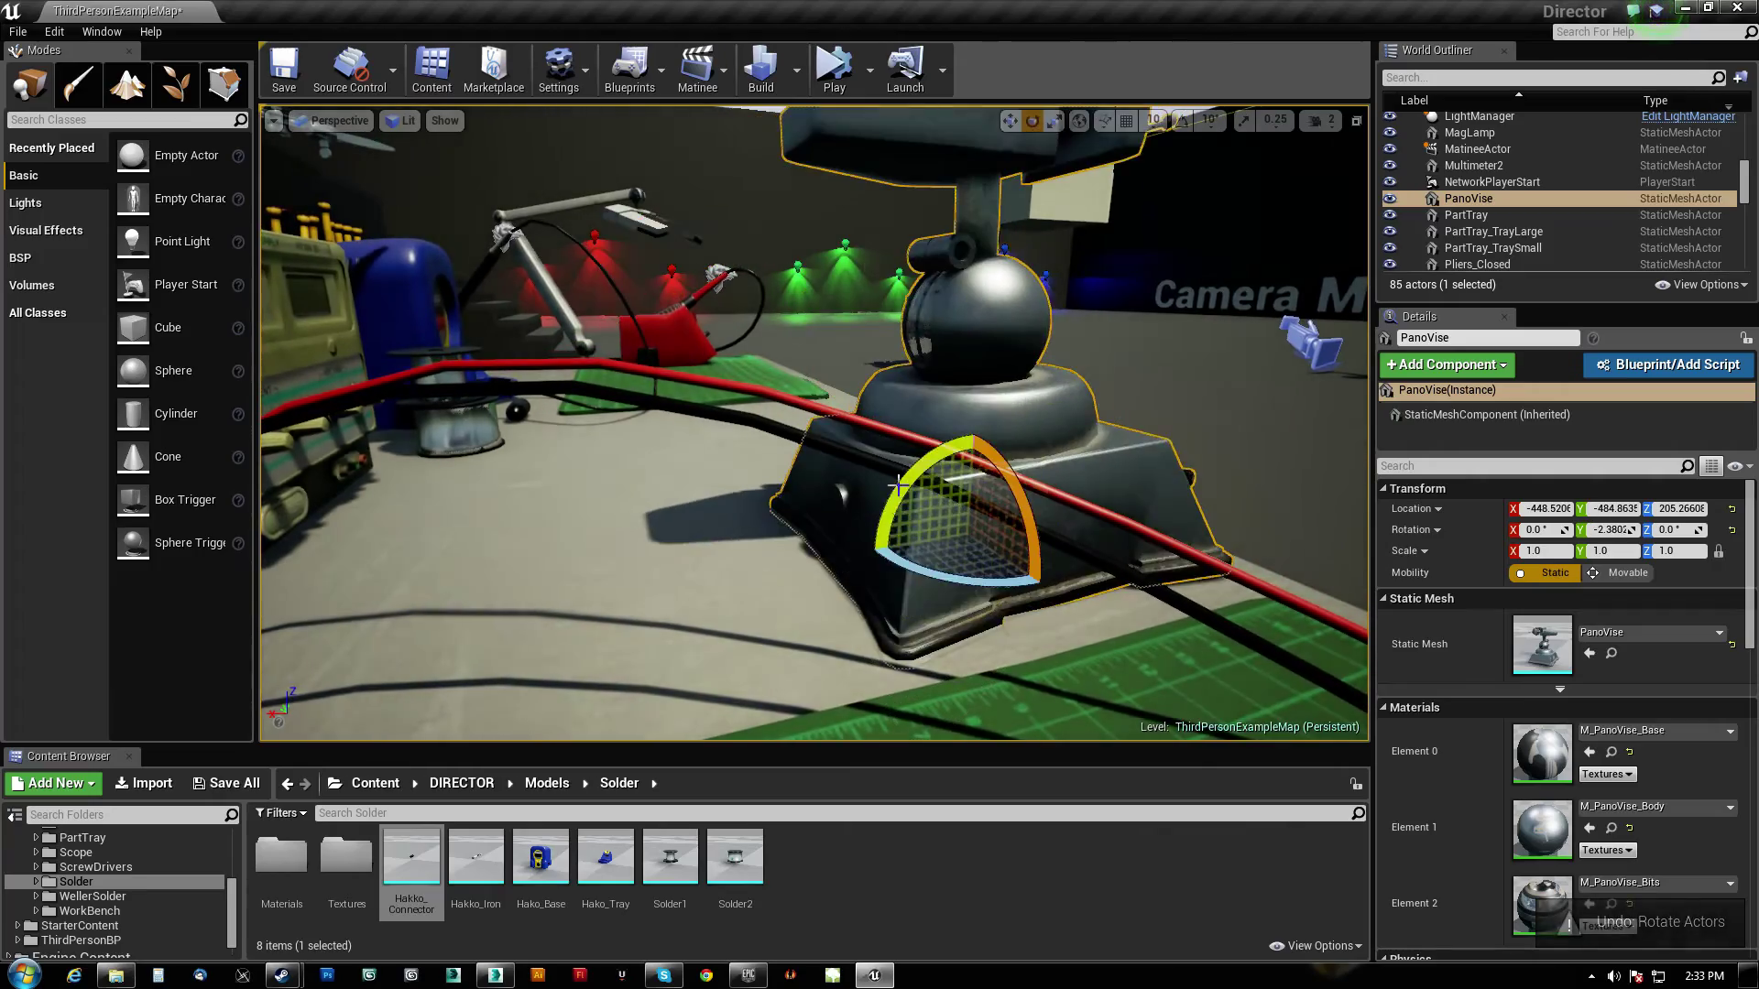
{"action": "key", "text": "ctrl+z"}
{"action": "left_click_drag", "start_coordinate": [824, 413], "coordinate": [687, 440], "text": "alt"}
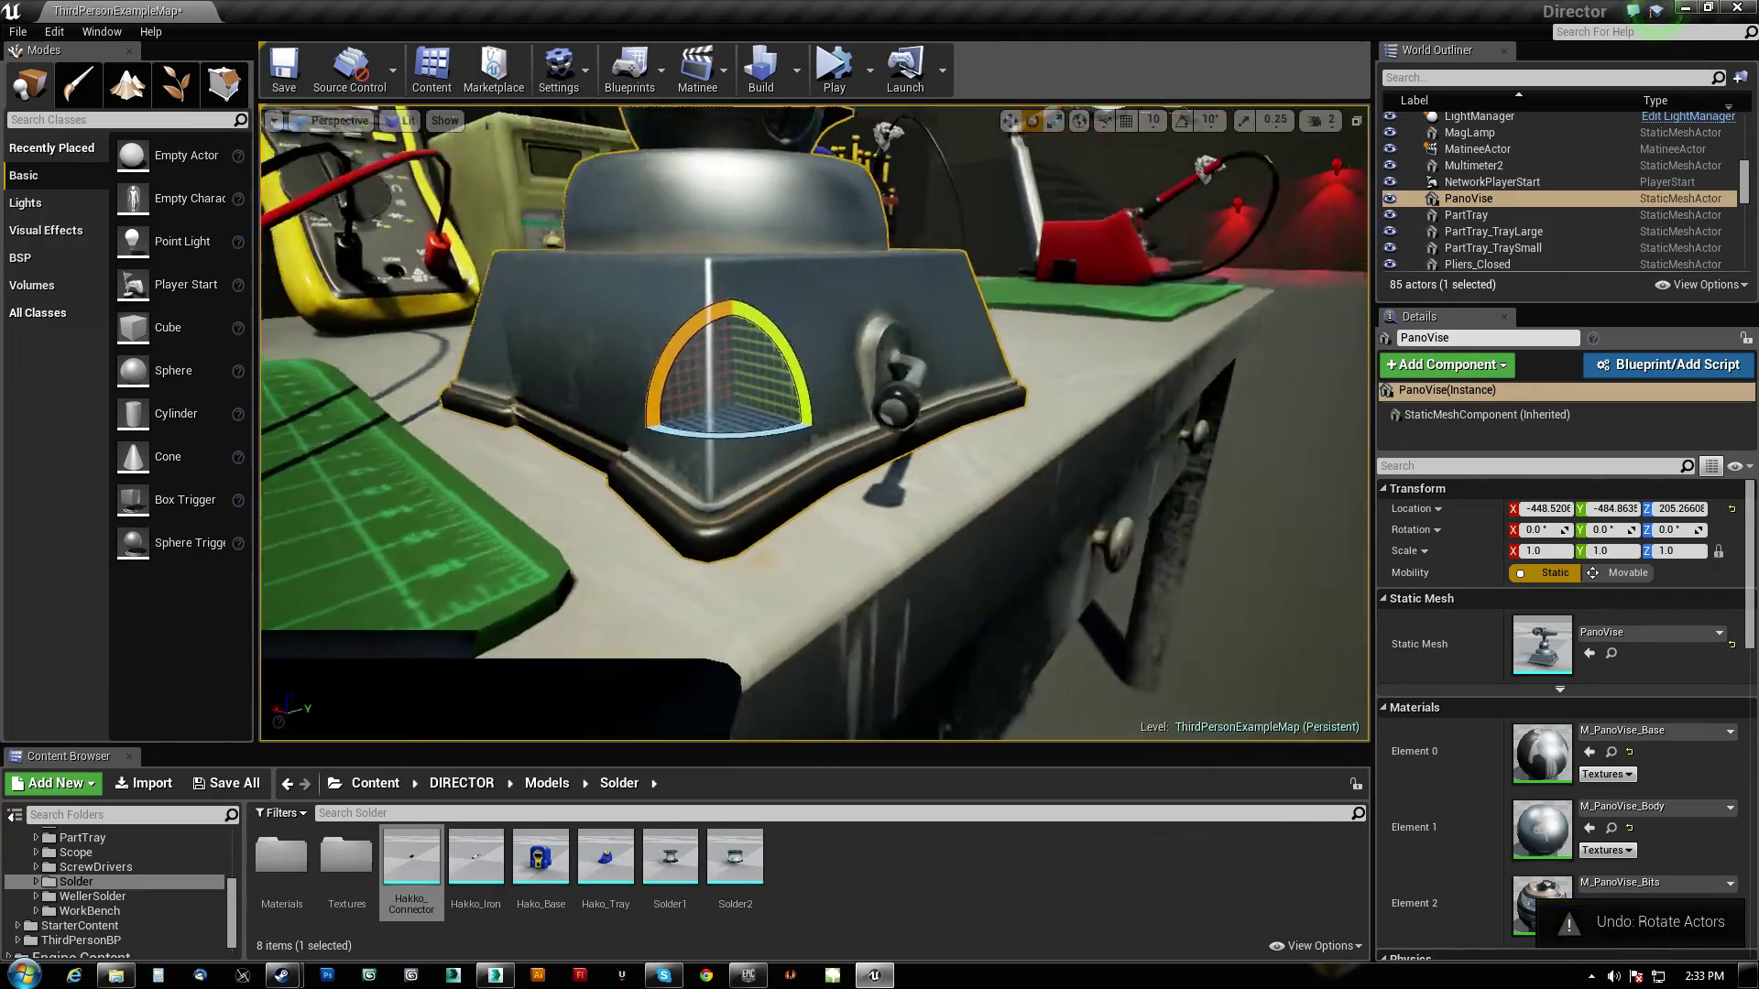
{"action": "left_click_drag", "start_coordinate": [962, 591], "coordinate": [1083, 587], "text": "alt"}
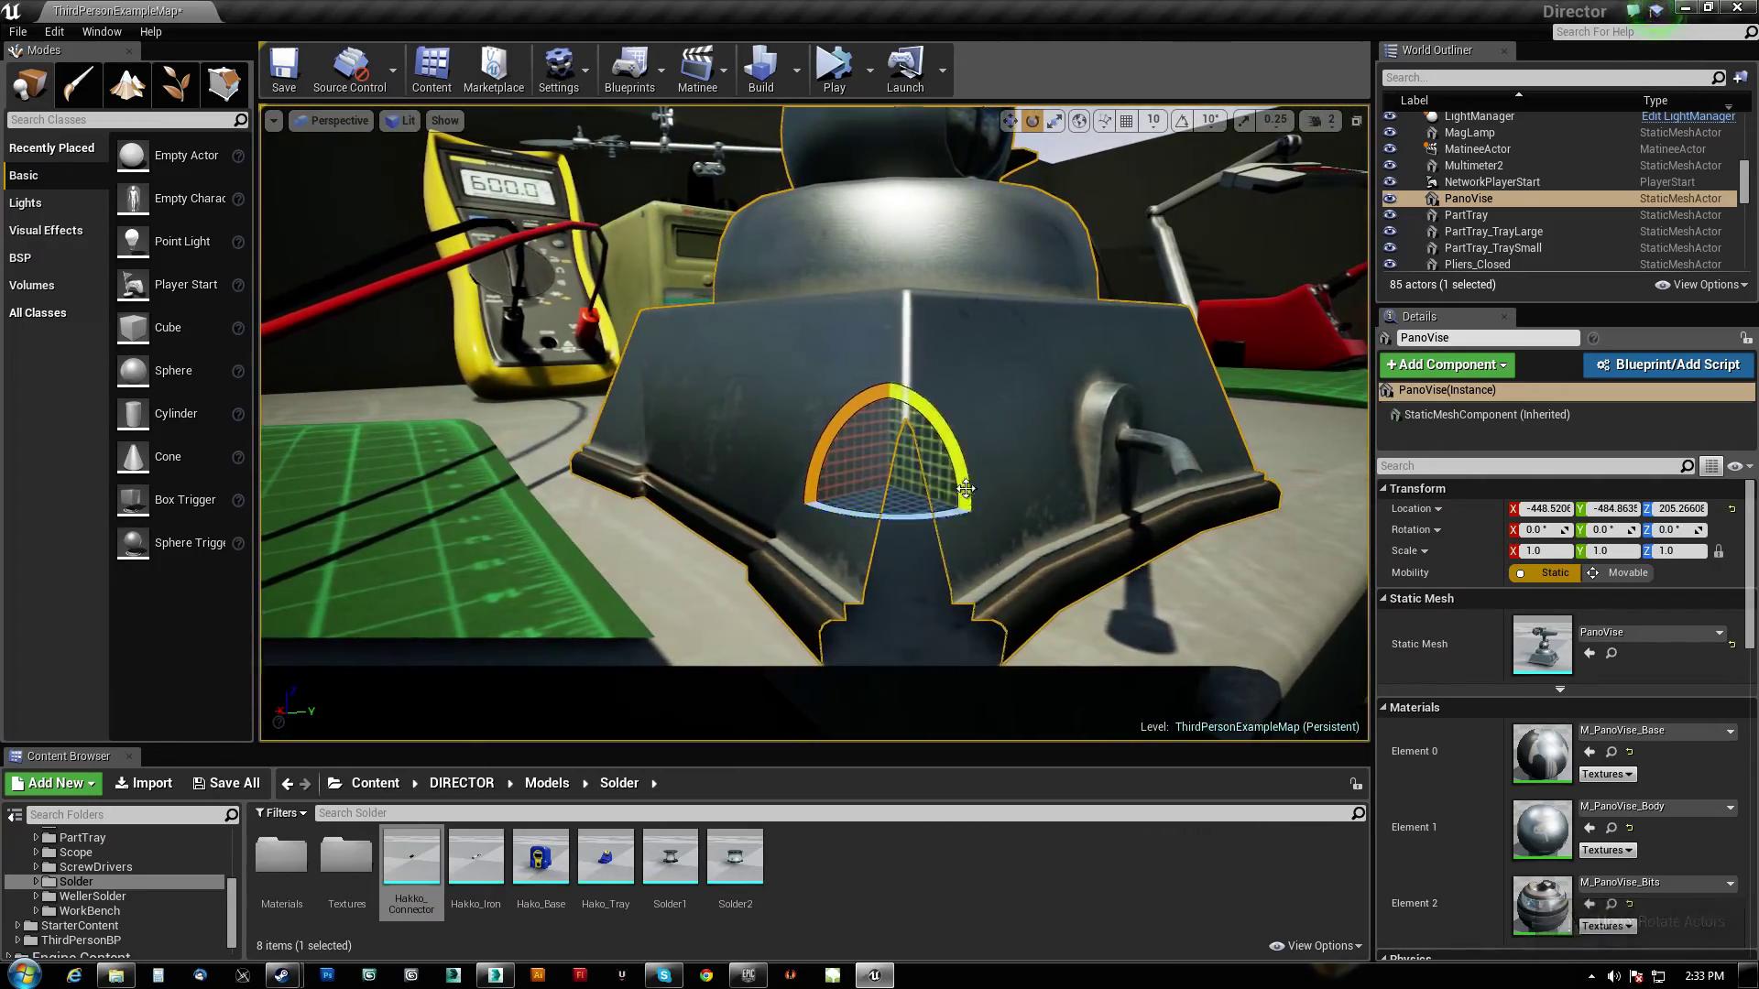
{"action": "left_click_drag", "start_coordinate": [963, 492], "coordinate": [808, 485]}
{"action": "key", "text": "ctrl+z"}
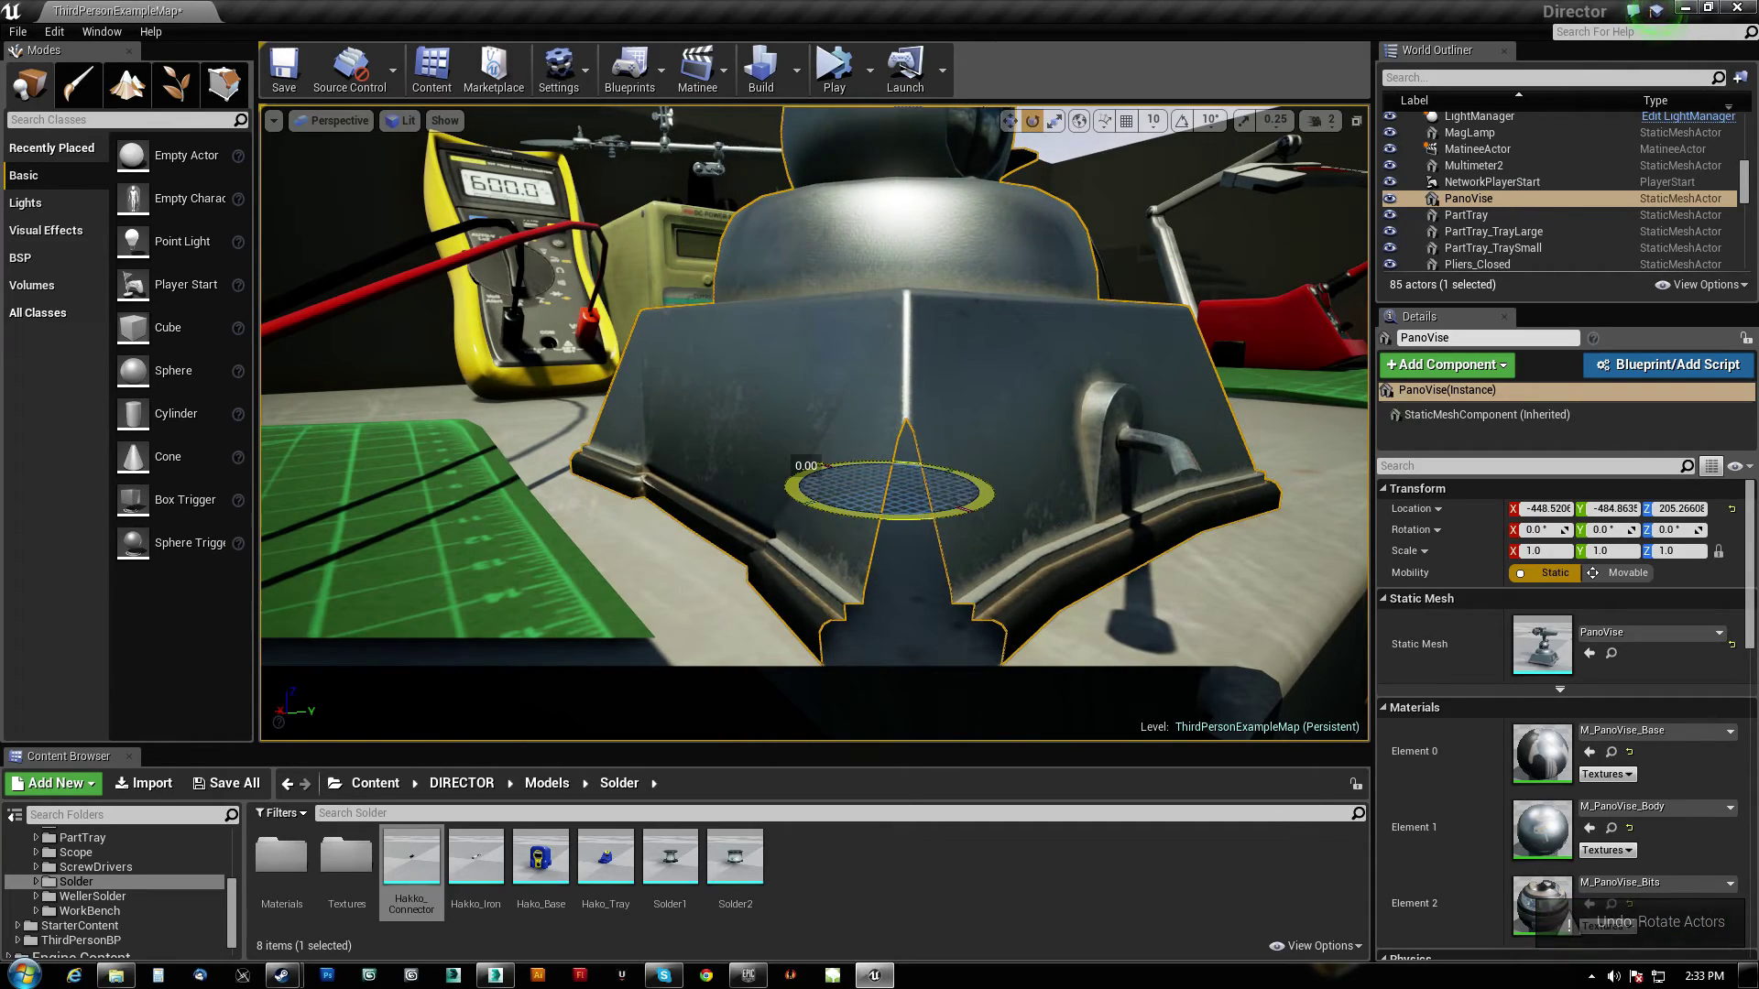
{"action": "mouse_move", "coordinate": [886, 490]}
{"action": "left_mouse_down", "text": "alt"}
{"action": "mouse_move", "coordinate": [907, 343]}
{"action": "mouse_move", "coordinate": [859, 412]}
{"action": "mouse_move", "coordinate": [914, 385]}
{"action": "mouse_move", "coordinate": [888, 389]}
{"action": "left_mouse_up", "text": "alt"}
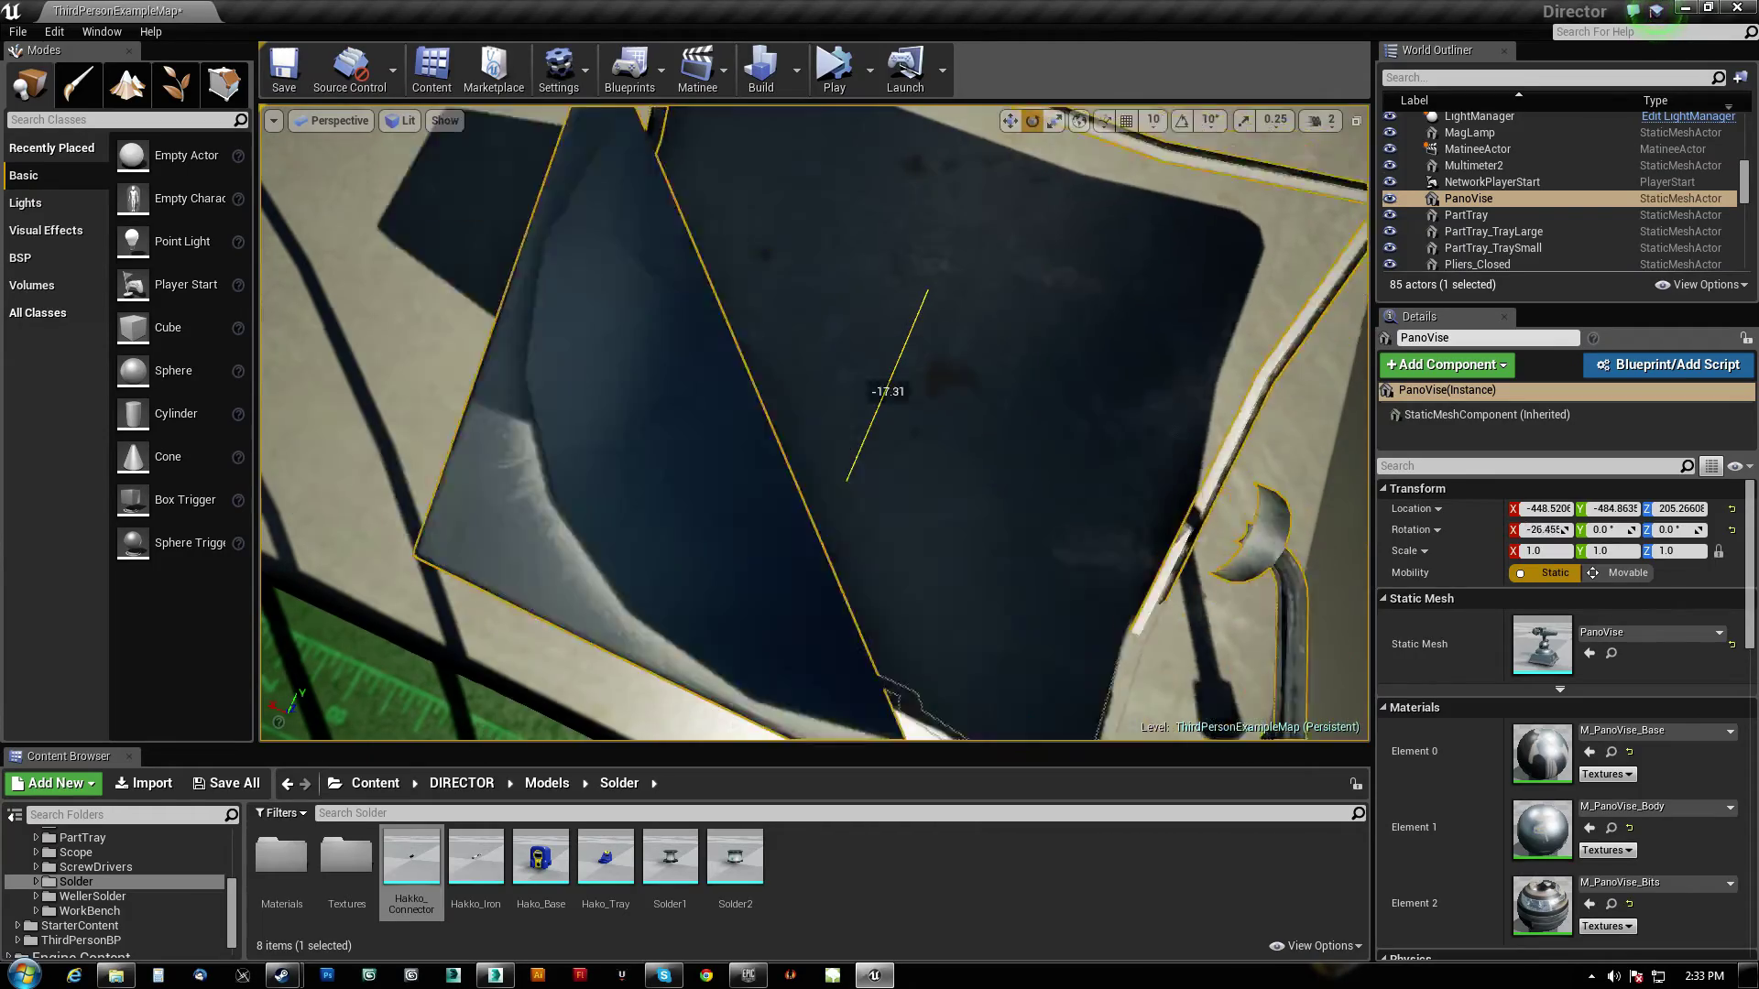
{"action": "left_click_drag", "start_coordinate": [867, 351], "coordinate": [795, 333]}
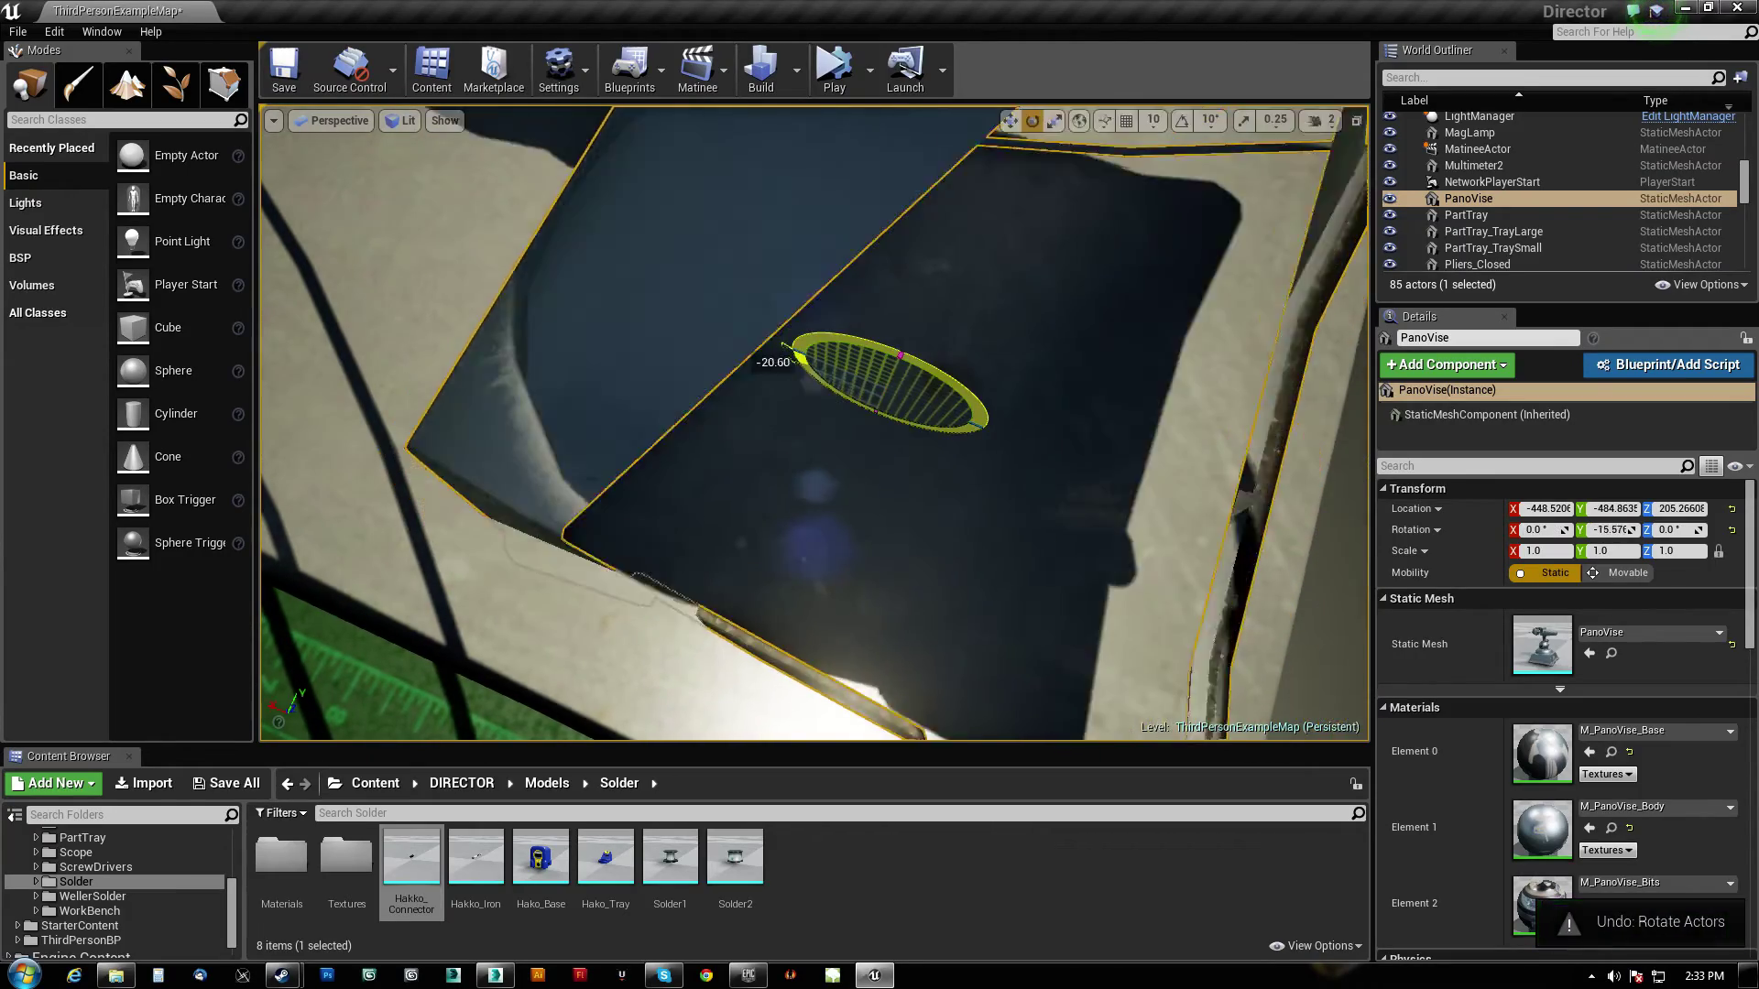
{"action": "mouse_move", "coordinate": [880, 412]}
{"action": "left_mouse_down", "text": "alt"}
{"action": "mouse_move", "coordinate": [934, 357]}
{"action": "mouse_move", "coordinate": [963, 386]}
{"action": "mouse_move", "coordinate": [933, 463]}
{"action": "left_mouse_up", "text": "alt"}
{"action": "key", "text": "ctrl+z"}
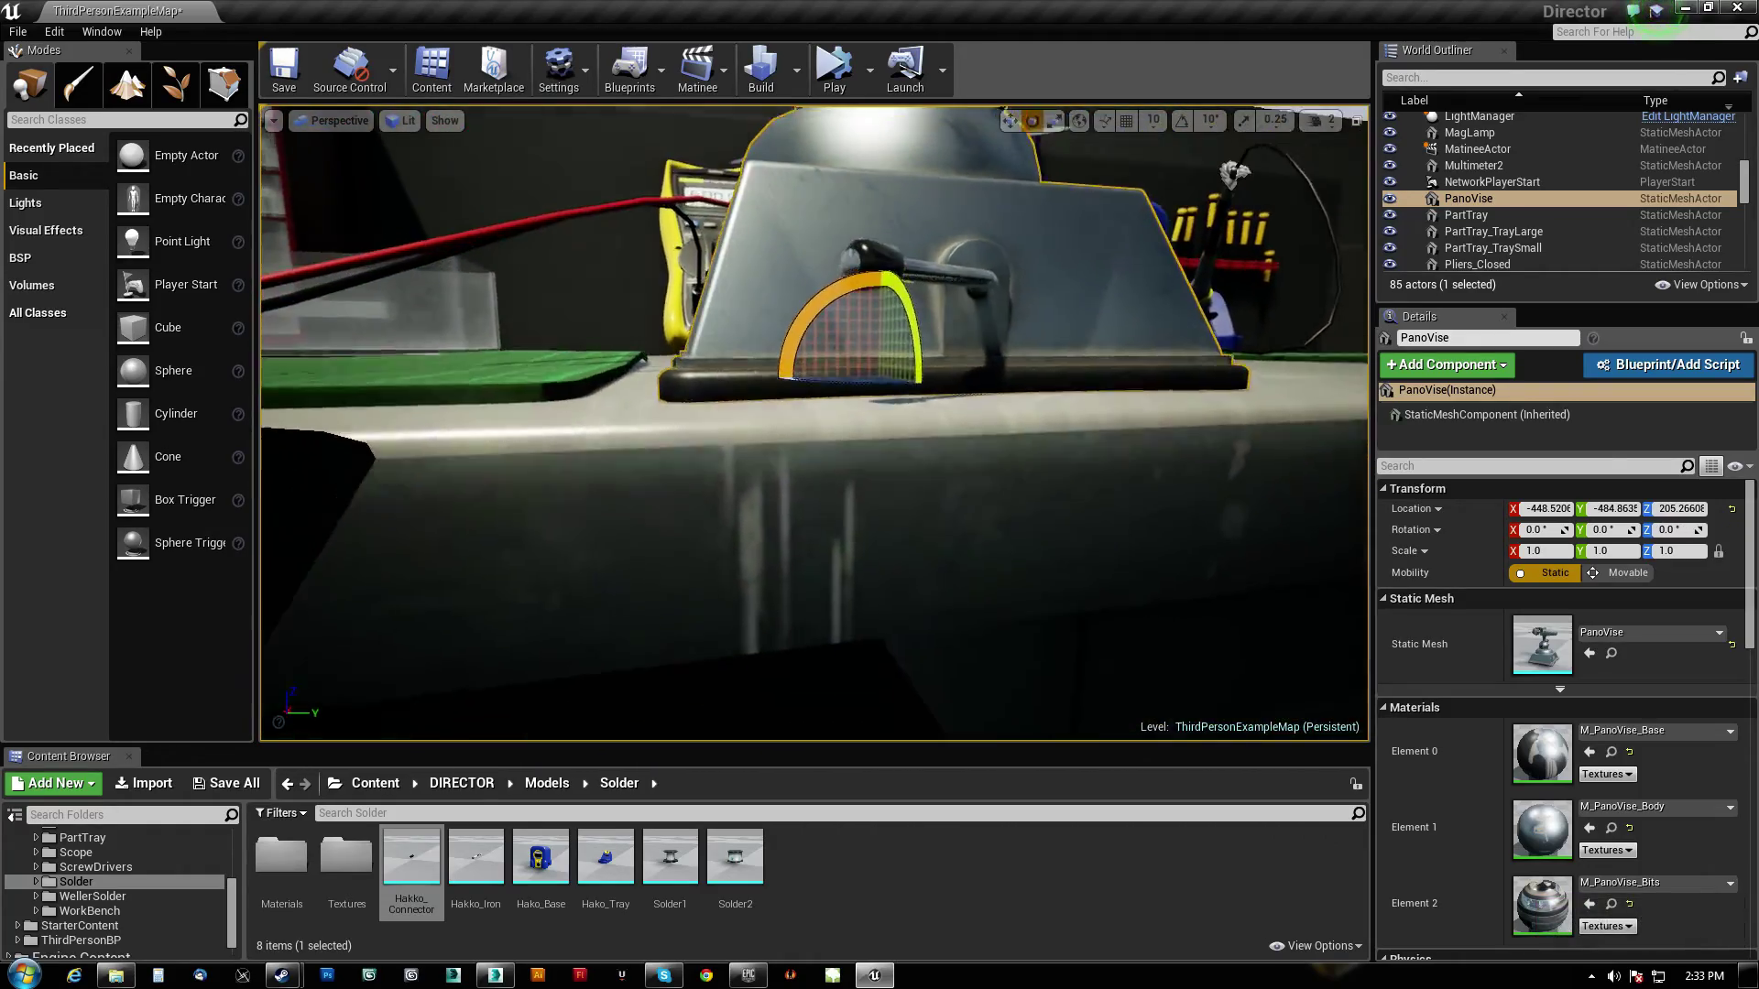
{"action": "key", "text": "w"}
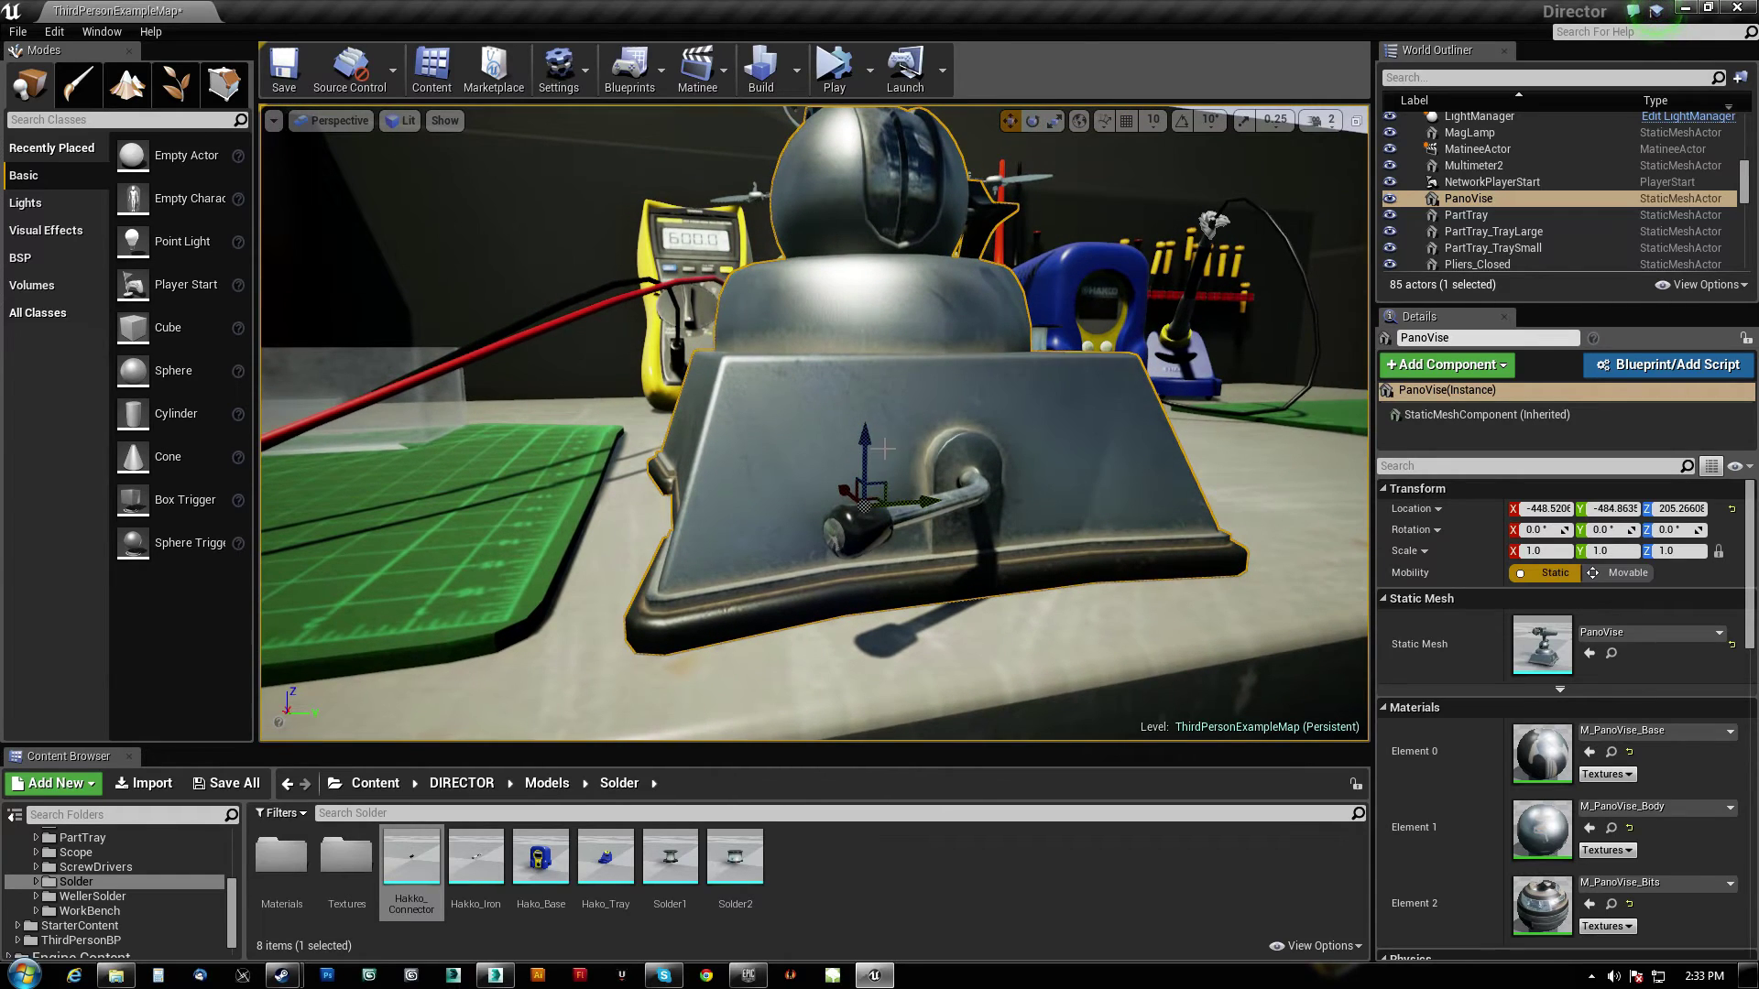
{"action": "mouse_move", "coordinate": [891, 465]}
{"action": "left_mouse_down", "text": "alt"}
{"action": "mouse_move", "coordinate": [850, 524]}
{"action": "mouse_move", "coordinate": [822, 523]}
{"action": "left_mouse_up", "text": "alt"}
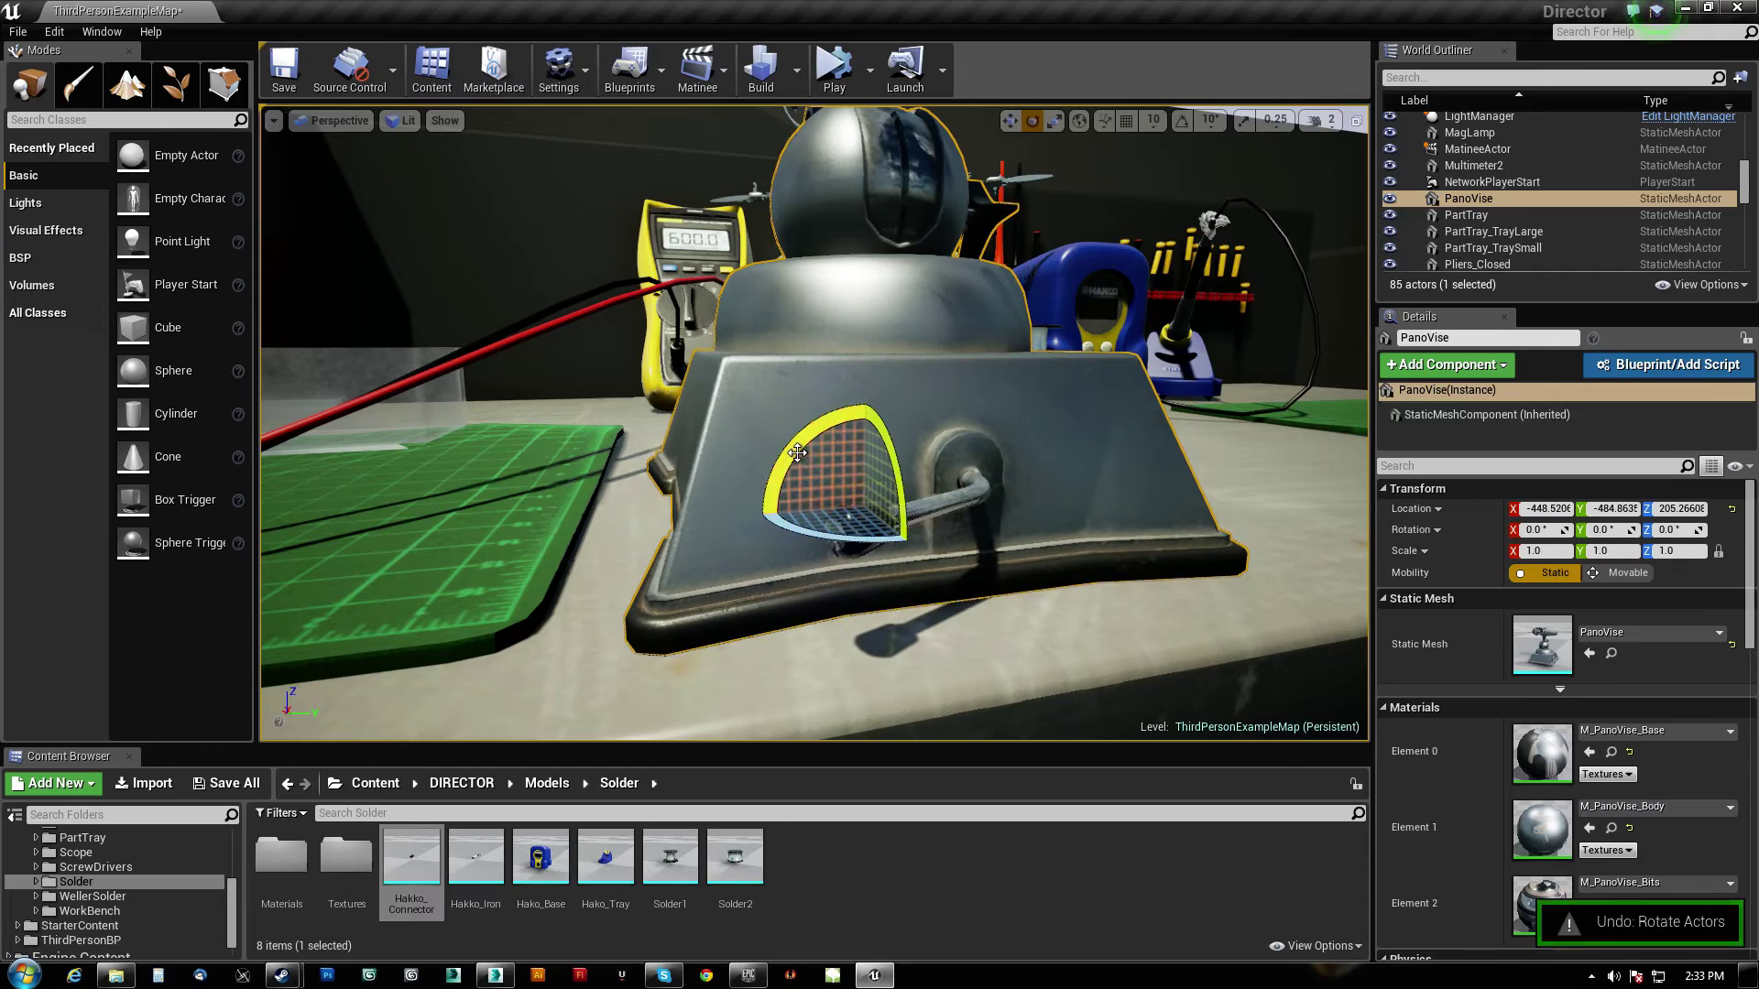
{"action": "key", "text": "Escape"}
{"action": "left_click_drag", "start_coordinate": [797, 454], "coordinate": [990, 453], "text": "alt"}
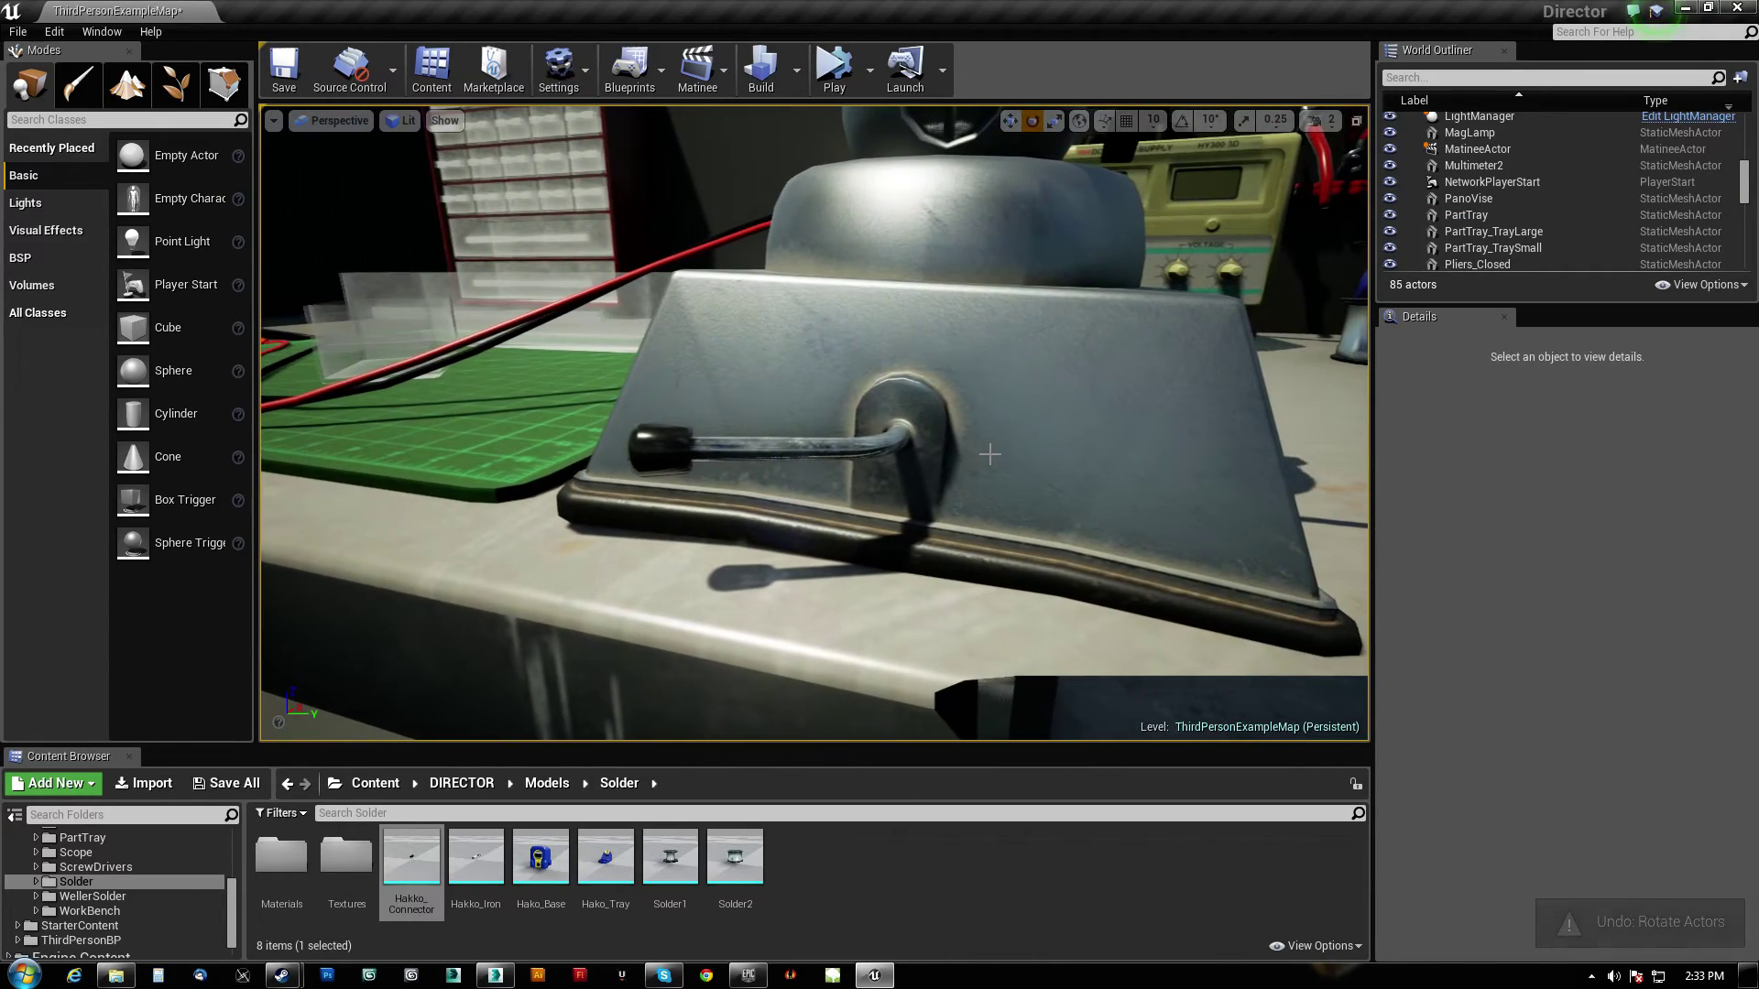
{"action": "key", "text": "ctrl+z"}
{"action": "left_click_drag", "start_coordinate": [824, 427], "coordinate": [949, 431], "text": "alt"}
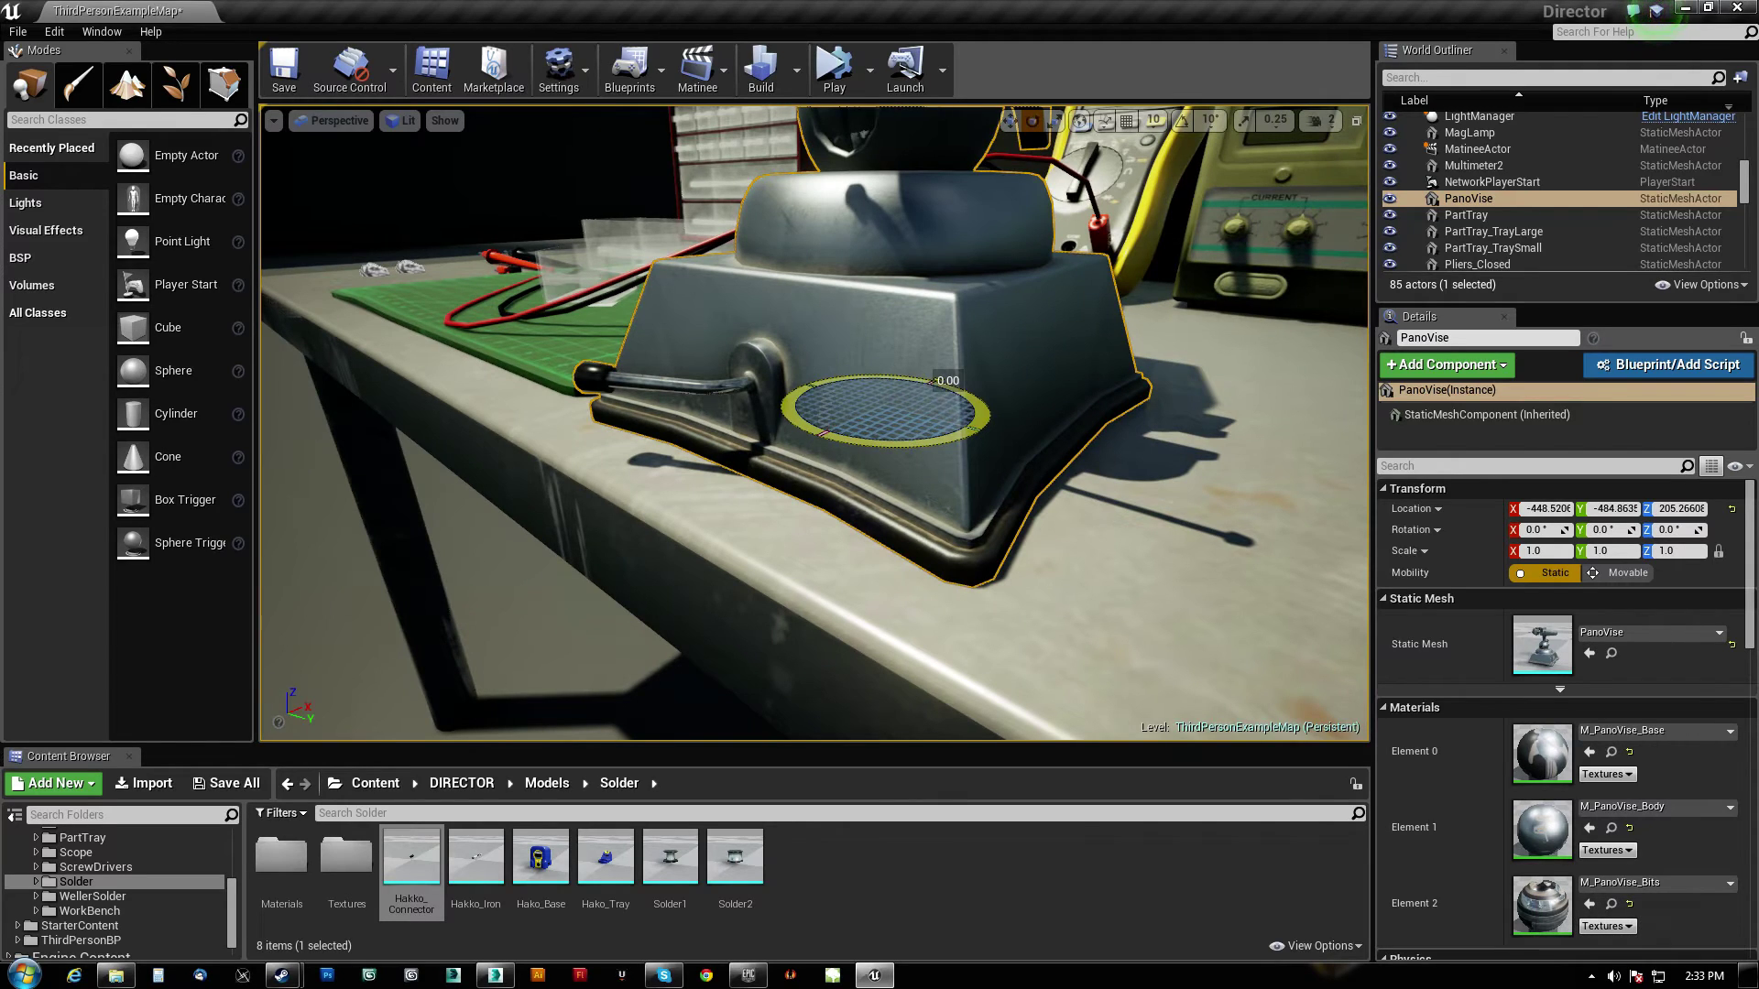
{"action": "mouse_move", "coordinate": [844, 372]}
{"action": "left_mouse_down"}
{"action": "mouse_move", "coordinate": [868, 324]}
{"action": "mouse_move", "coordinate": [948, 360]}
{"action": "left_mouse_up"}
{"action": "key", "text": "ctrl+z"}
{"action": "scroll", "coordinate": [879, 413], "scroll_direction": "up", "scroll_amount": 10}
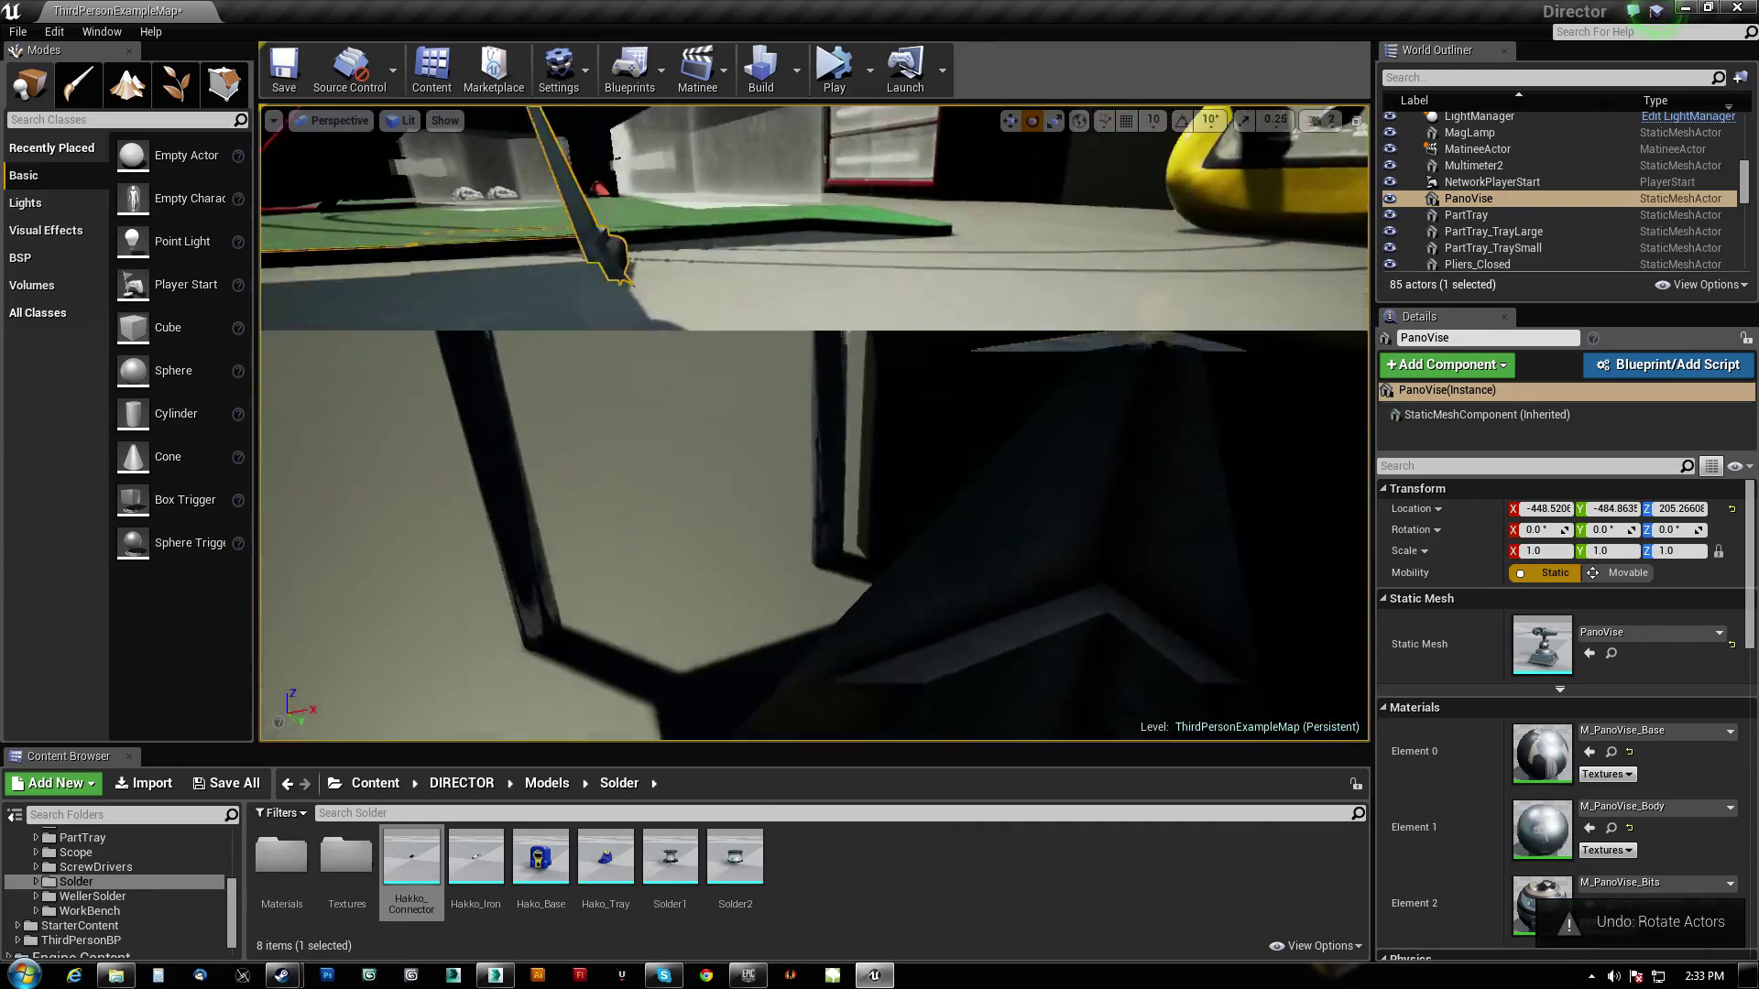
{"action": "key", "text": "f"}
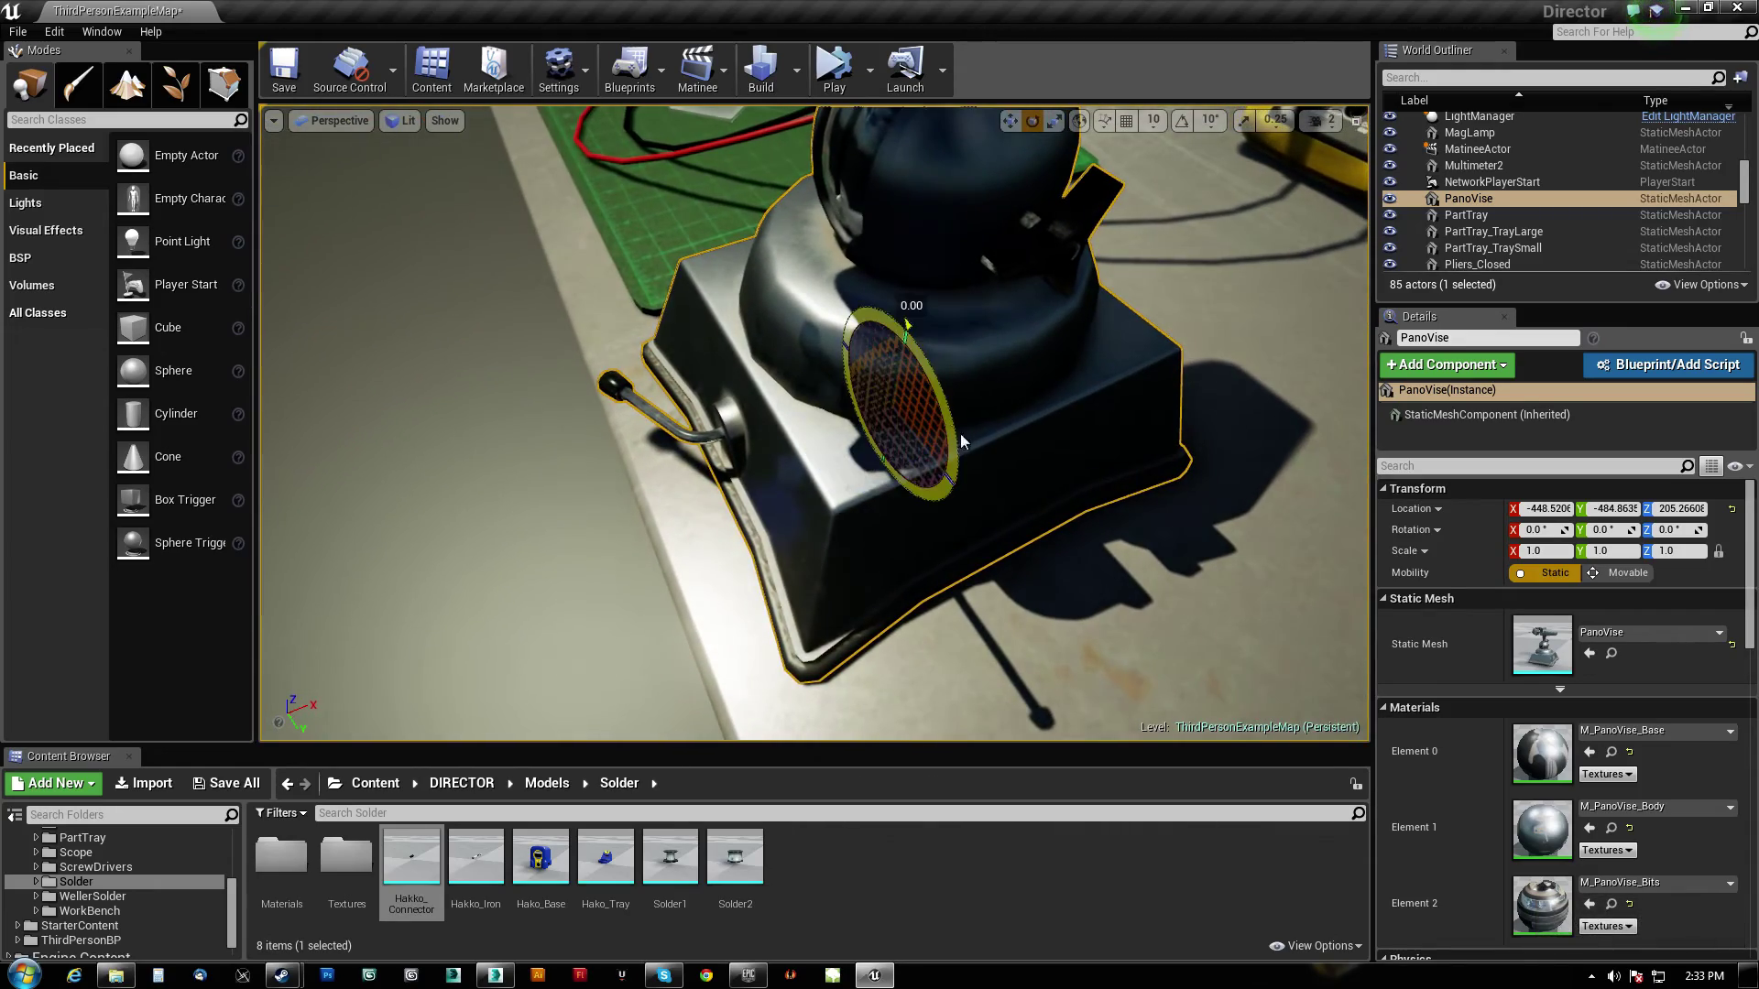
{"action": "left_click_drag", "start_coordinate": [866, 359], "coordinate": [887, 331]}
{"action": "key", "text": "ctrl+z"}
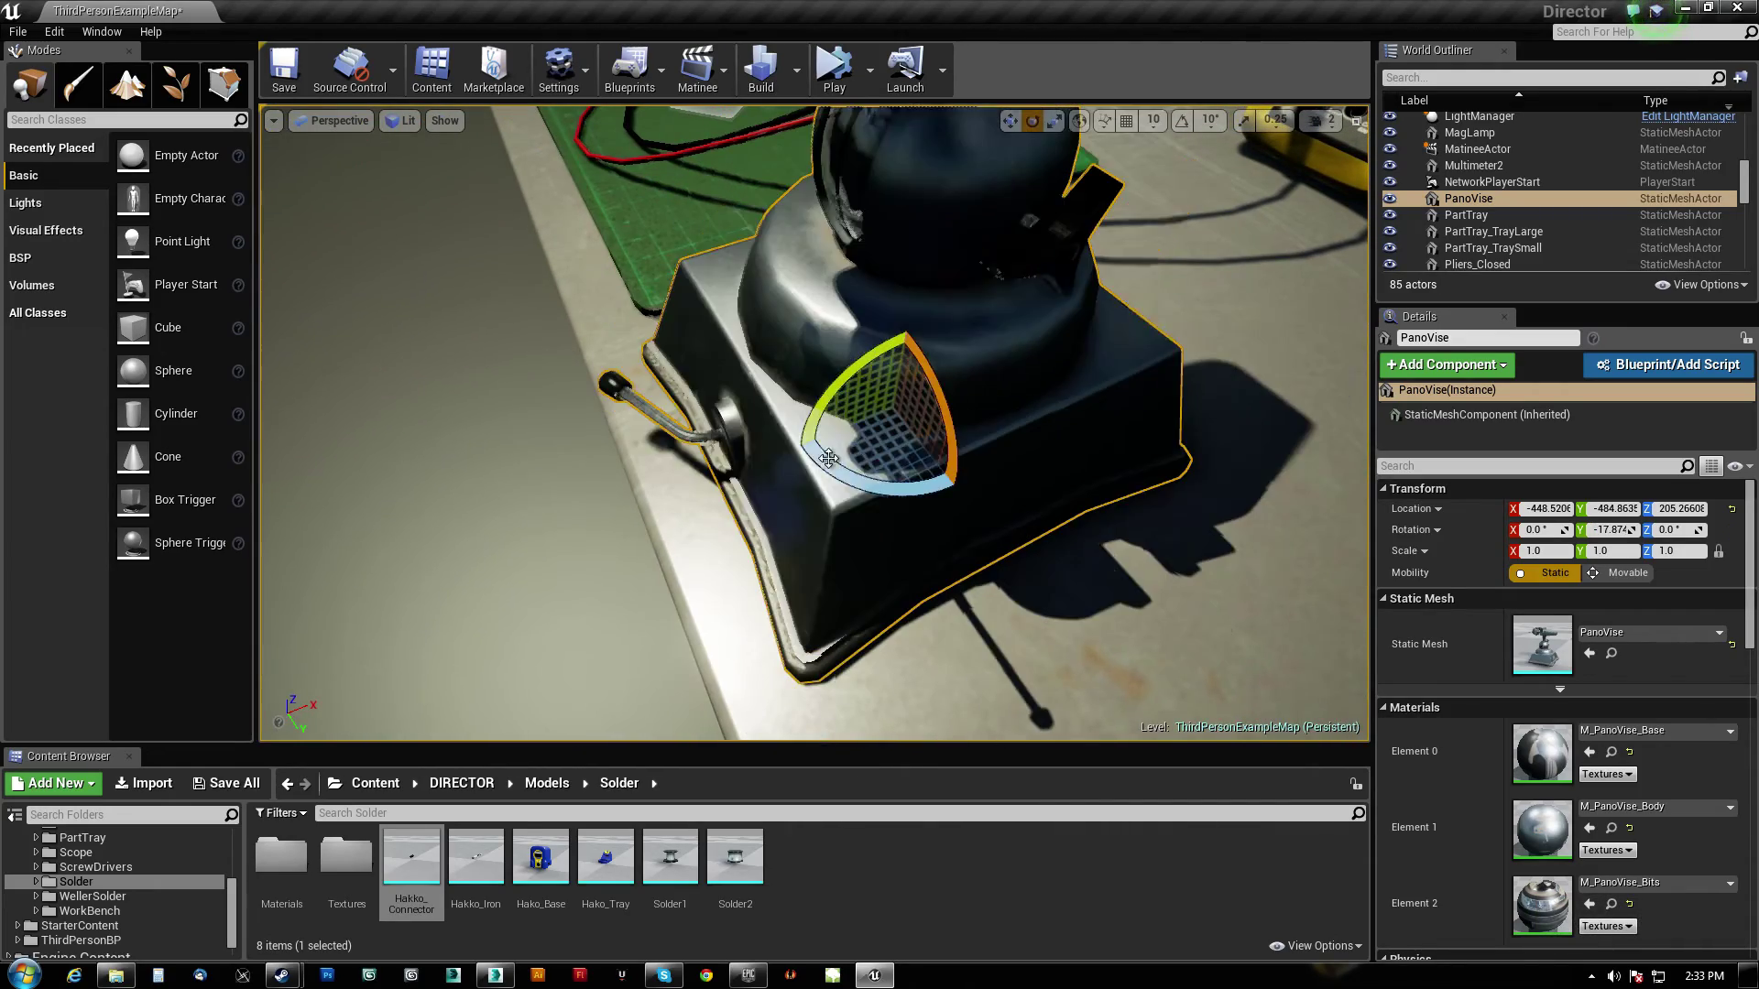
{"action": "scroll", "coordinate": [816, 424], "scroll_direction": "up", "scroll_amount": 5}
{"action": "scroll", "coordinate": [891, 417], "scroll_direction": "down", "scroll_amount": 3}
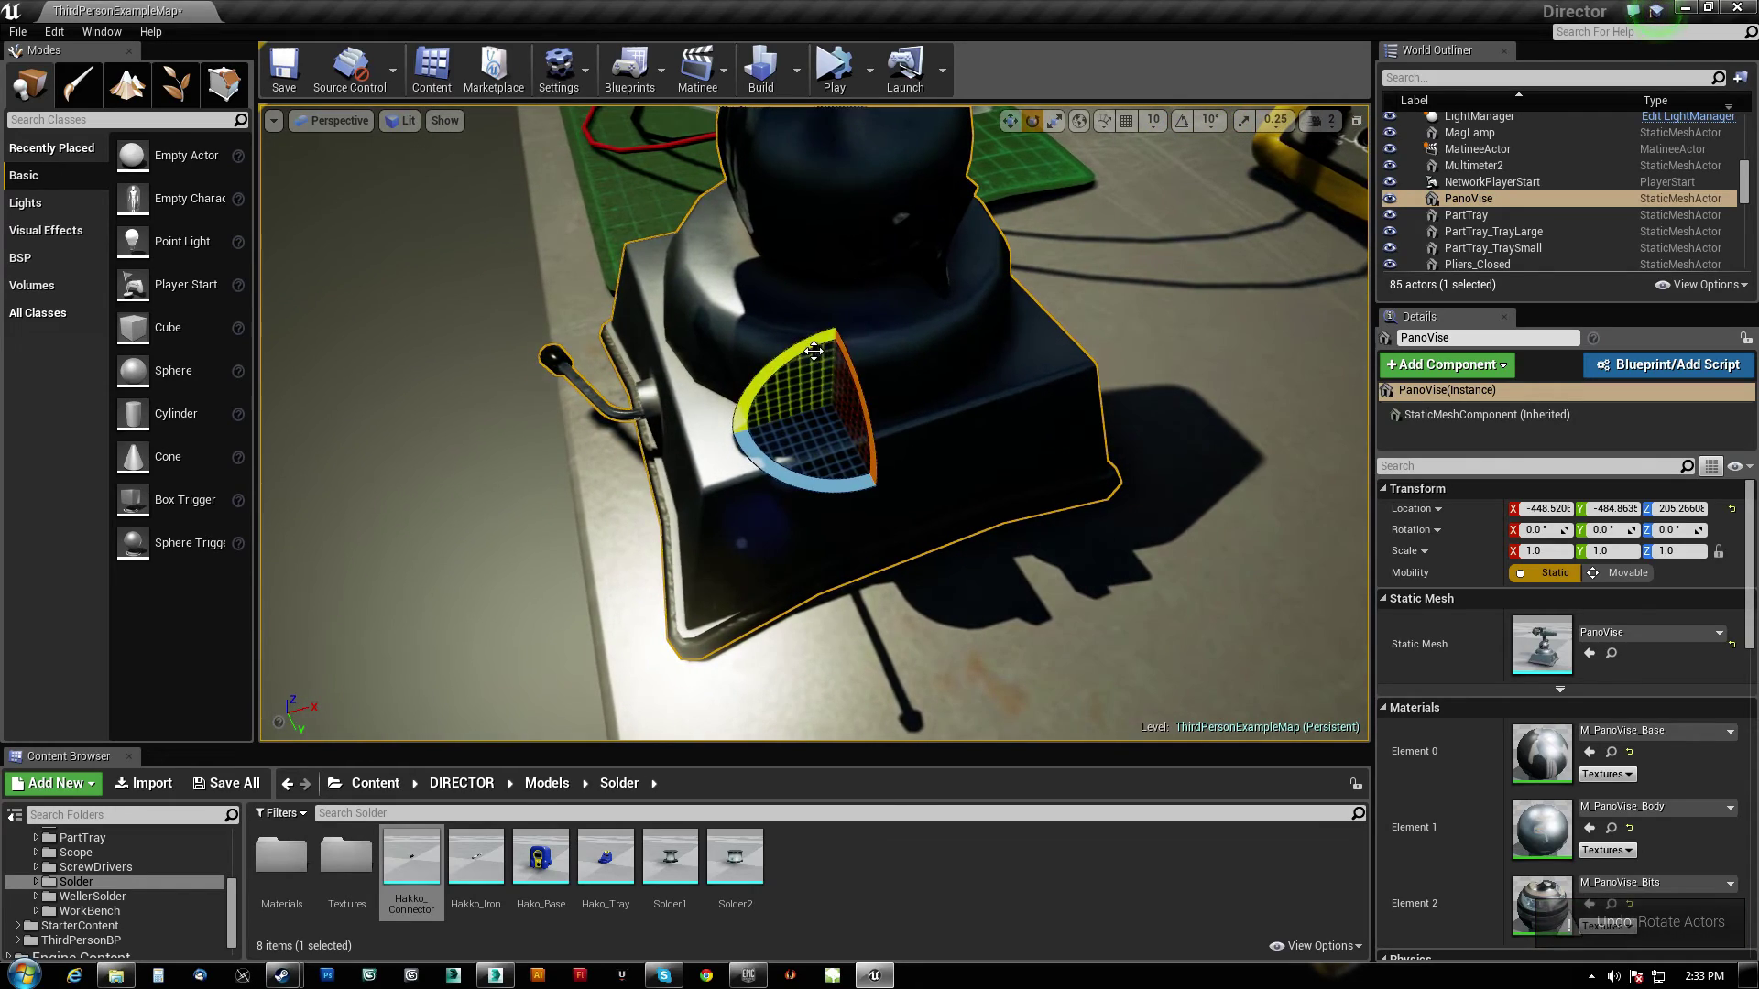
{"action": "left_click_drag", "start_coordinate": [814, 352], "coordinate": [795, 399], "text": "alt"}
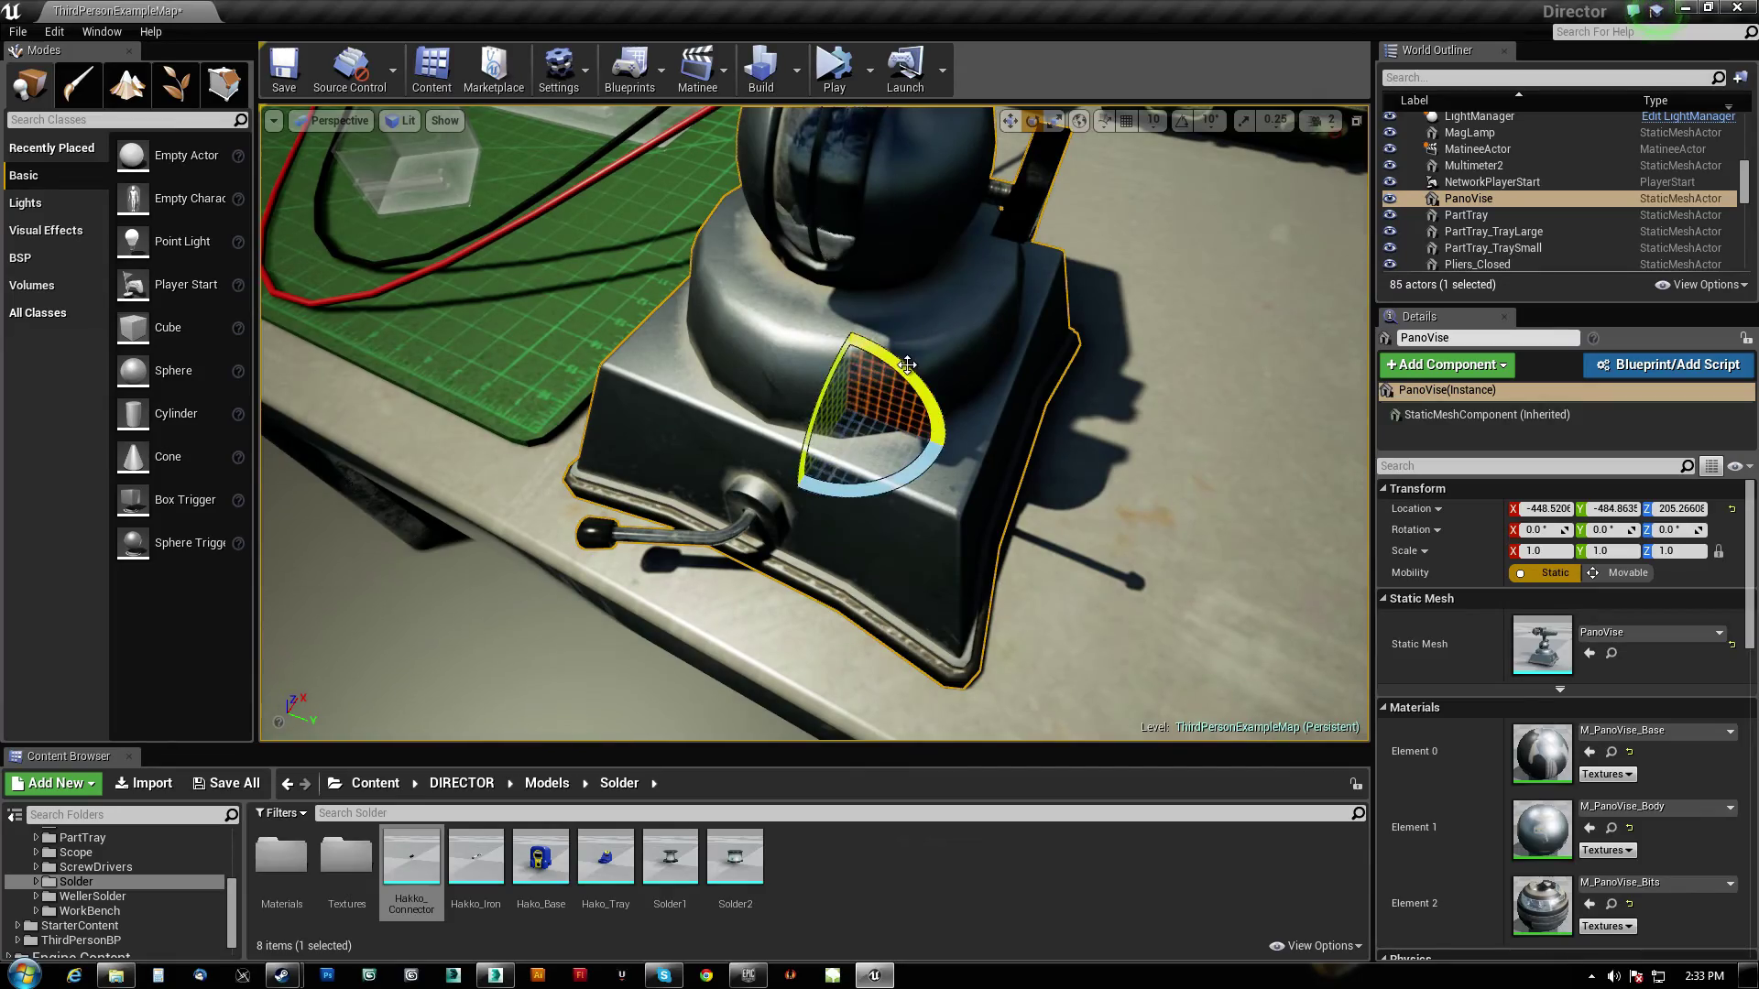
{"action": "mouse_move", "coordinate": [907, 364]}
{"action": "left_mouse_down"}
{"action": "mouse_move", "coordinate": [914, 495]}
{"action": "mouse_move", "coordinate": [825, 454]}
{"action": "mouse_move", "coordinate": [842, 411]}
{"action": "left_mouse_up"}
{"action": "key", "text": "ctrl+z"}
{"action": "left_click_drag", "start_coordinate": [789, 344], "coordinate": [880, 468]}
{"action": "key", "text": "ctrl+z"}
{"action": "key", "text": "f"}
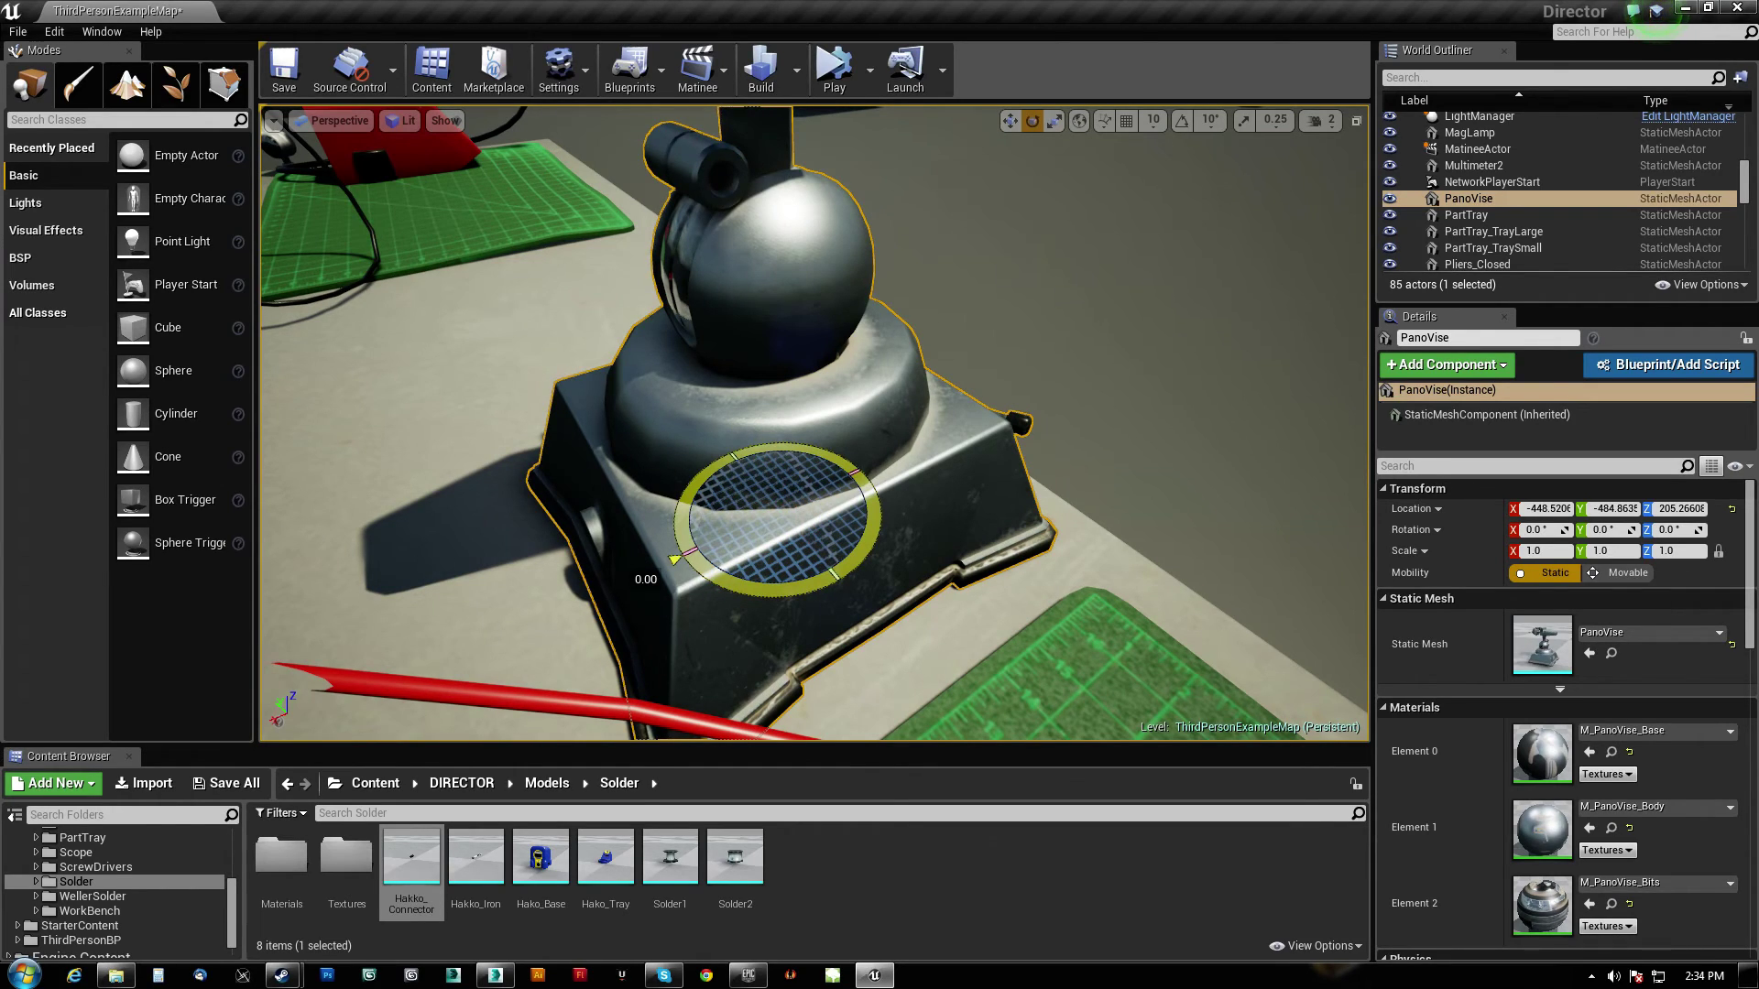
{"action": "left_click_drag", "start_coordinate": [682, 556], "coordinate": [1244, 605]}
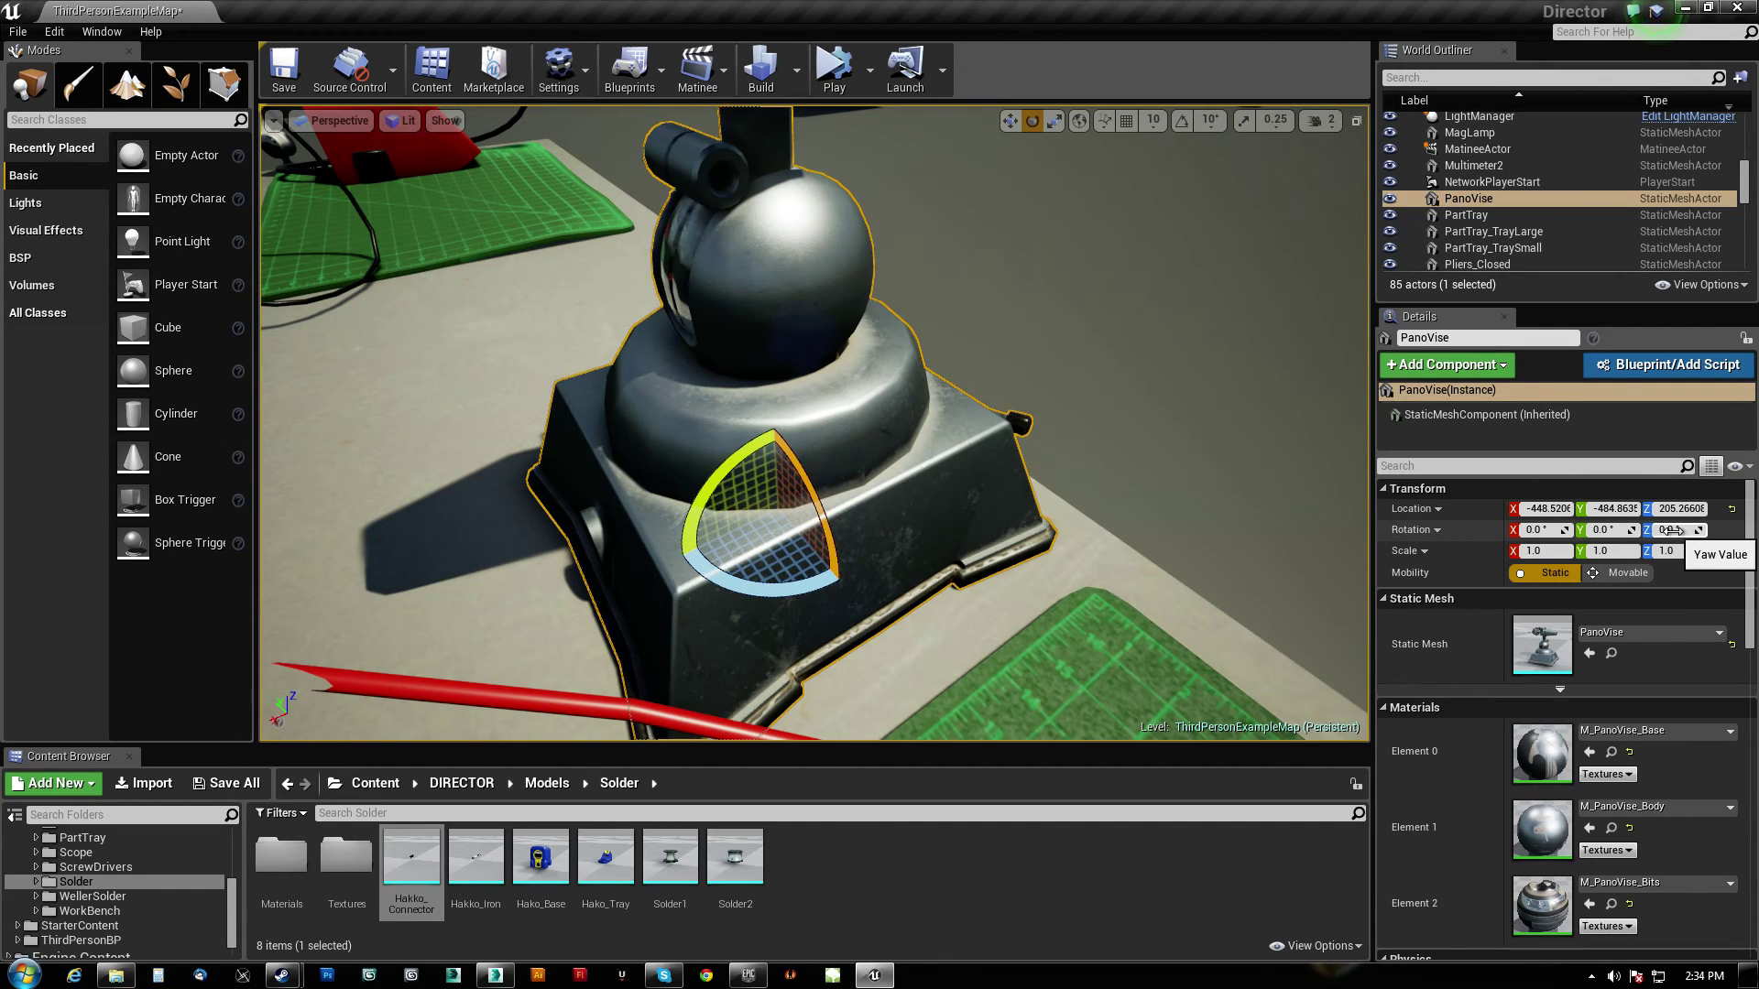
{"action": "left_click_drag", "start_coordinate": [1660, 530], "coordinate": [1660, 532]}
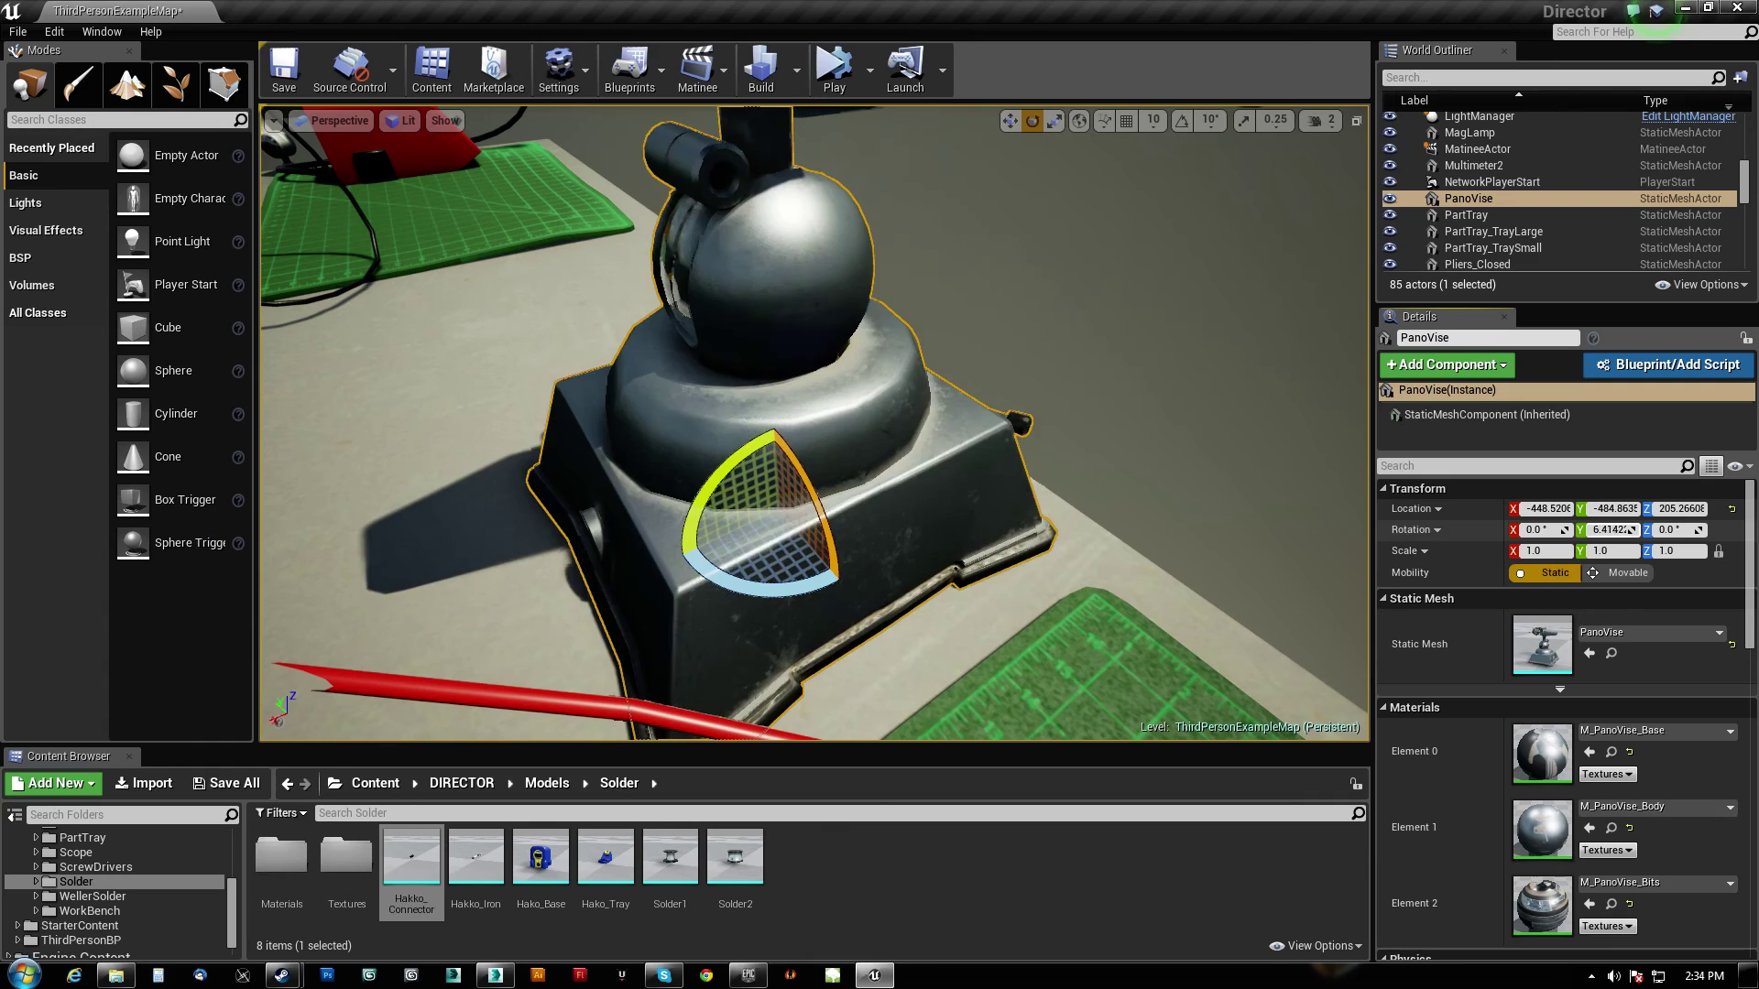
{"action": "left_click_drag", "start_coordinate": [1660, 532], "coordinate": [1684, 531]}
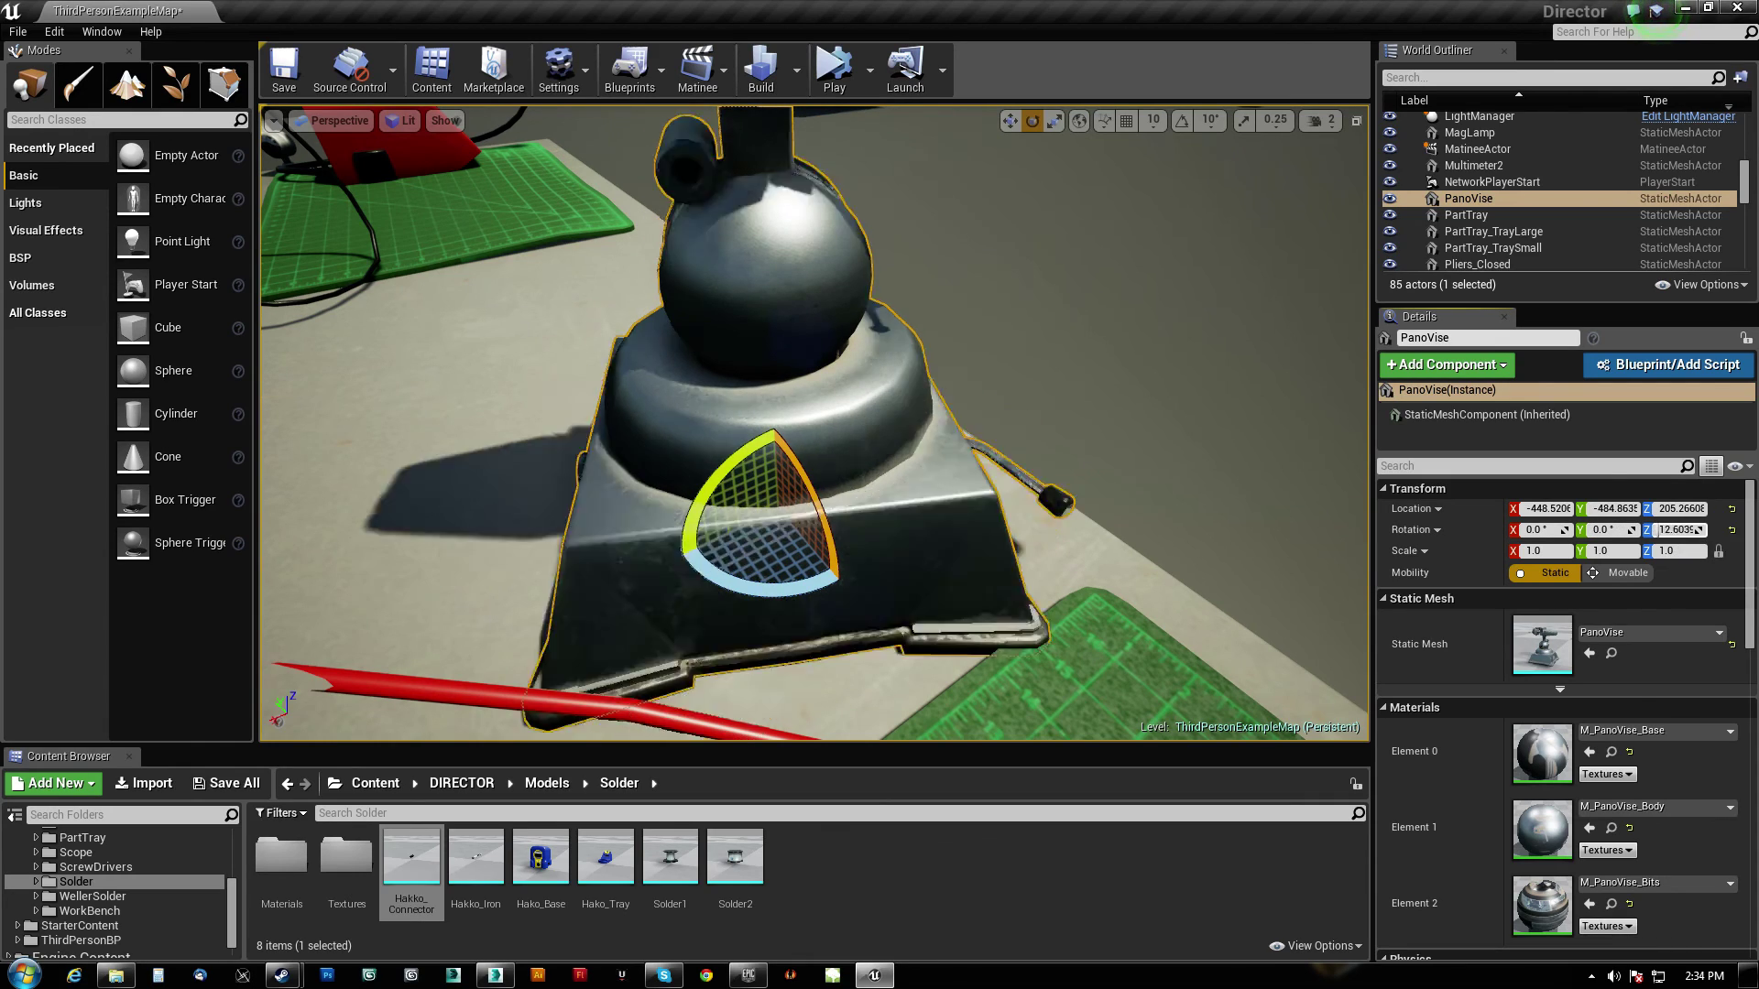
{"action": "key", "text": "ctrl+z"}
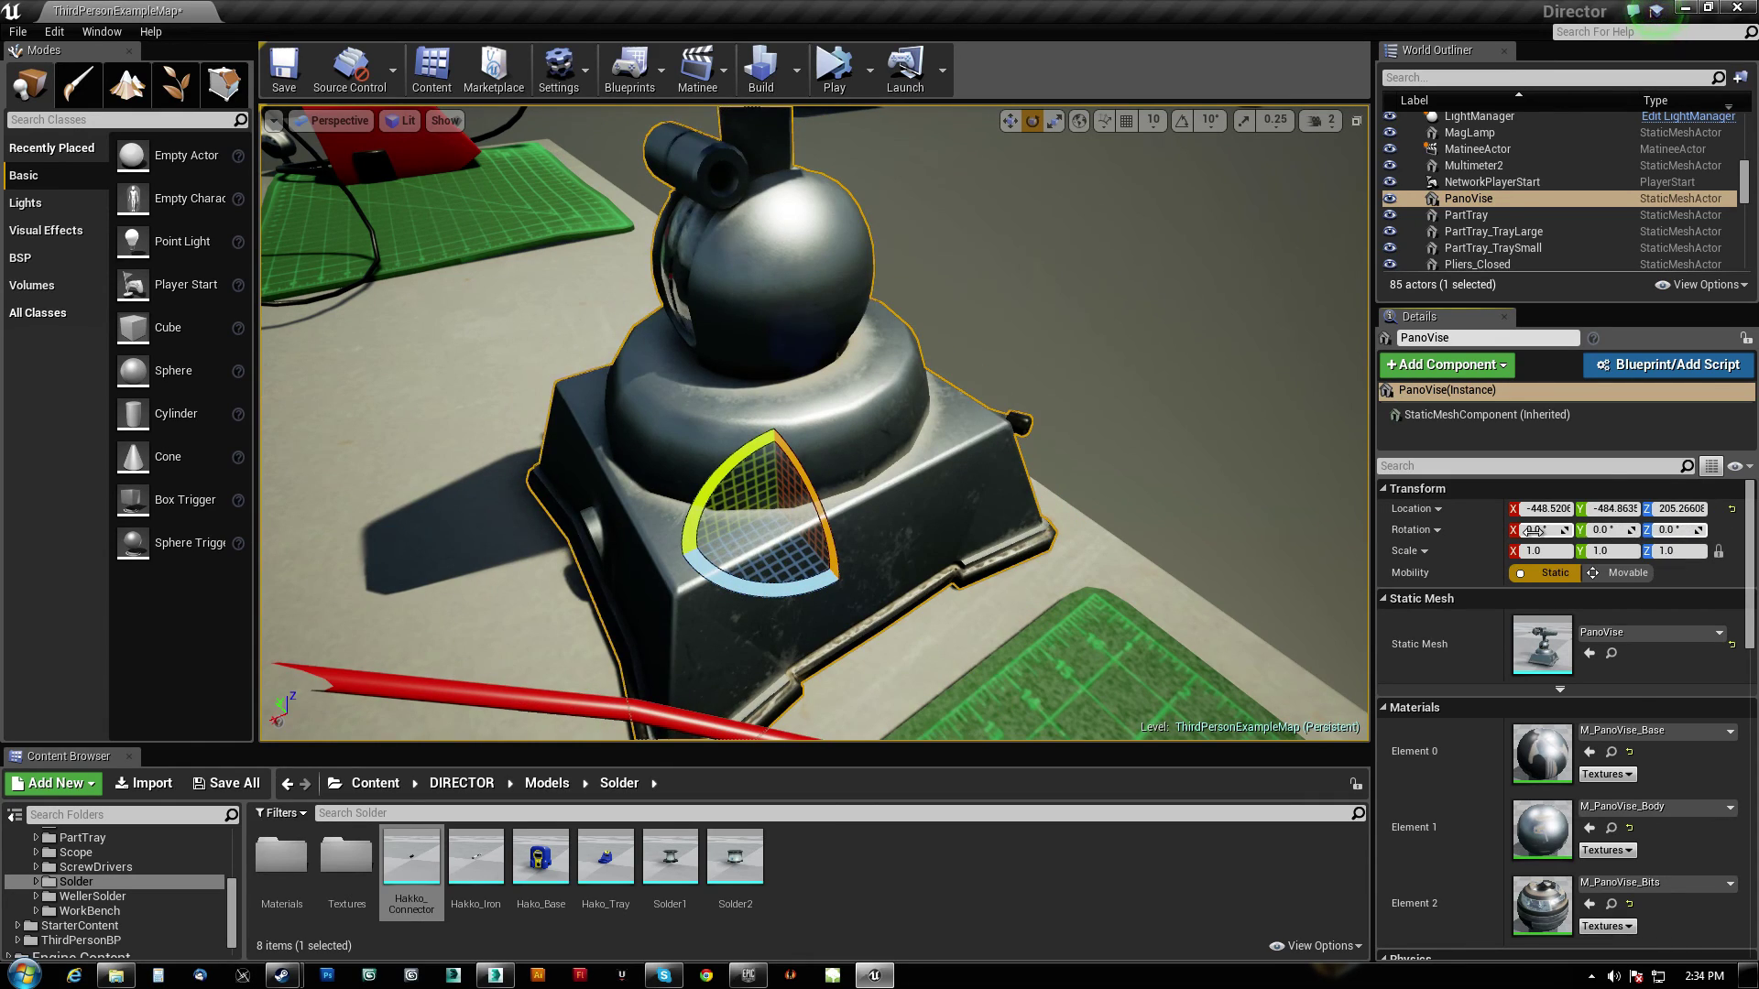
{"action": "left_click_drag", "start_coordinate": [1534, 530], "coordinate": [1535, 530]}
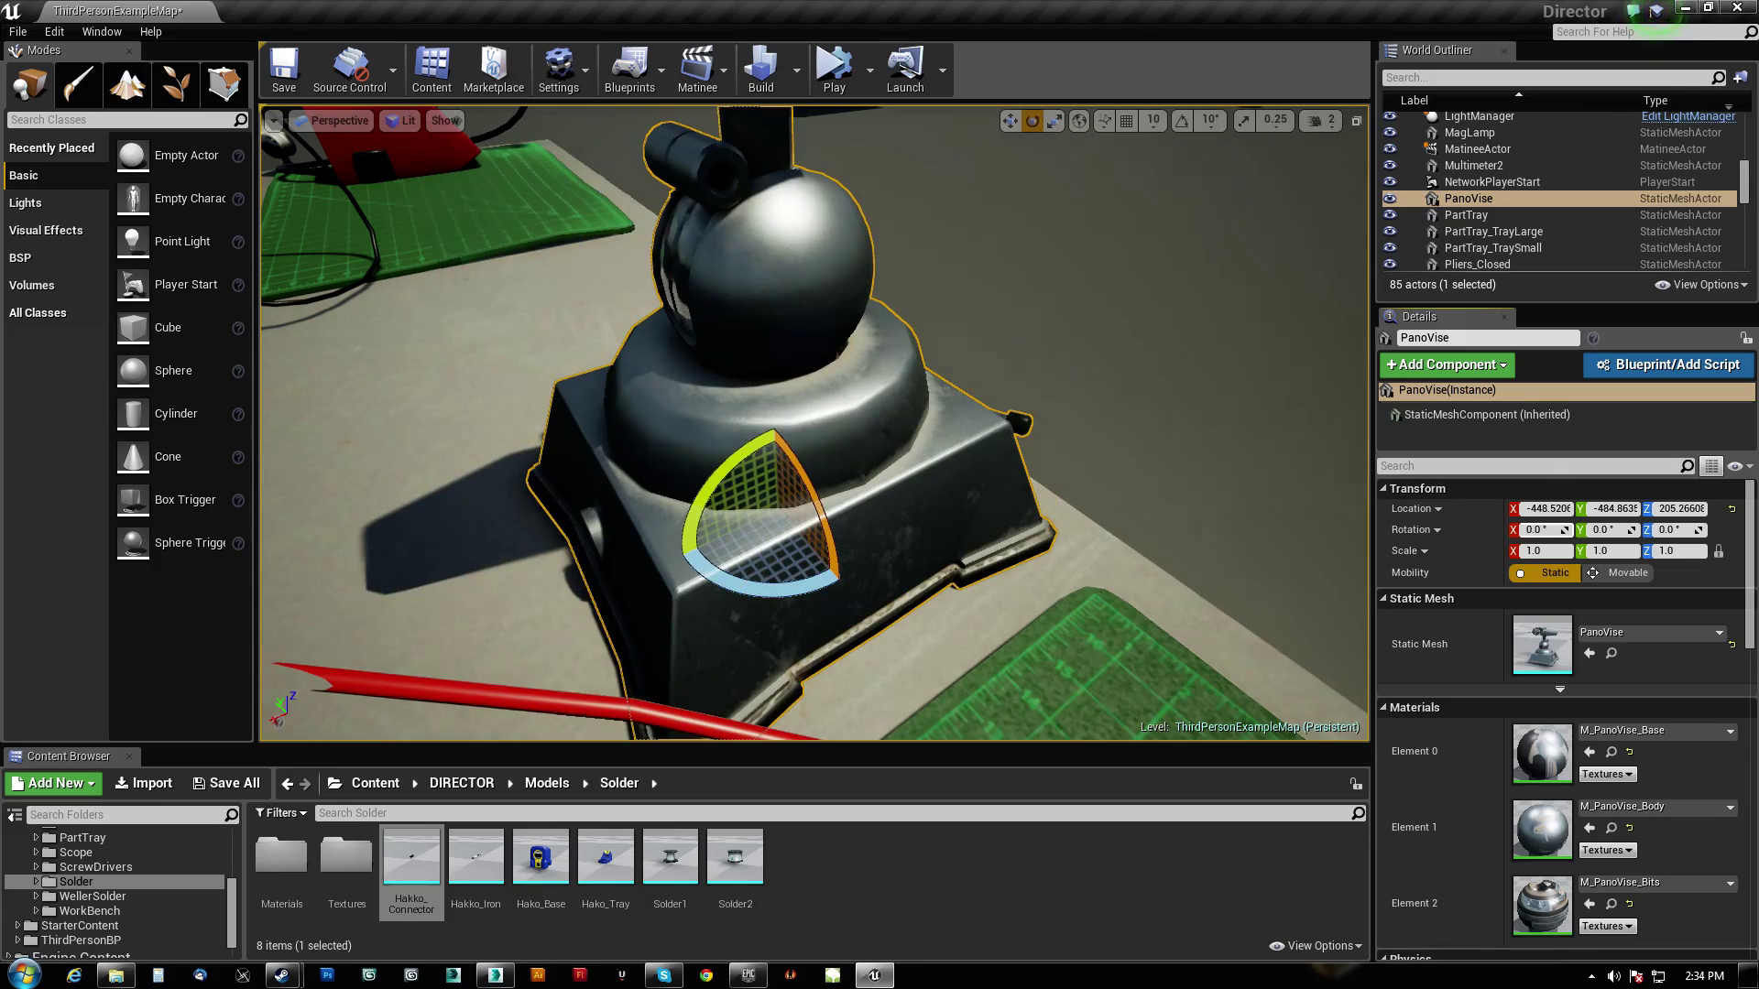
{"action": "right_click_drag", "start_coordinate": [814, 423], "coordinate": [835, 474]}
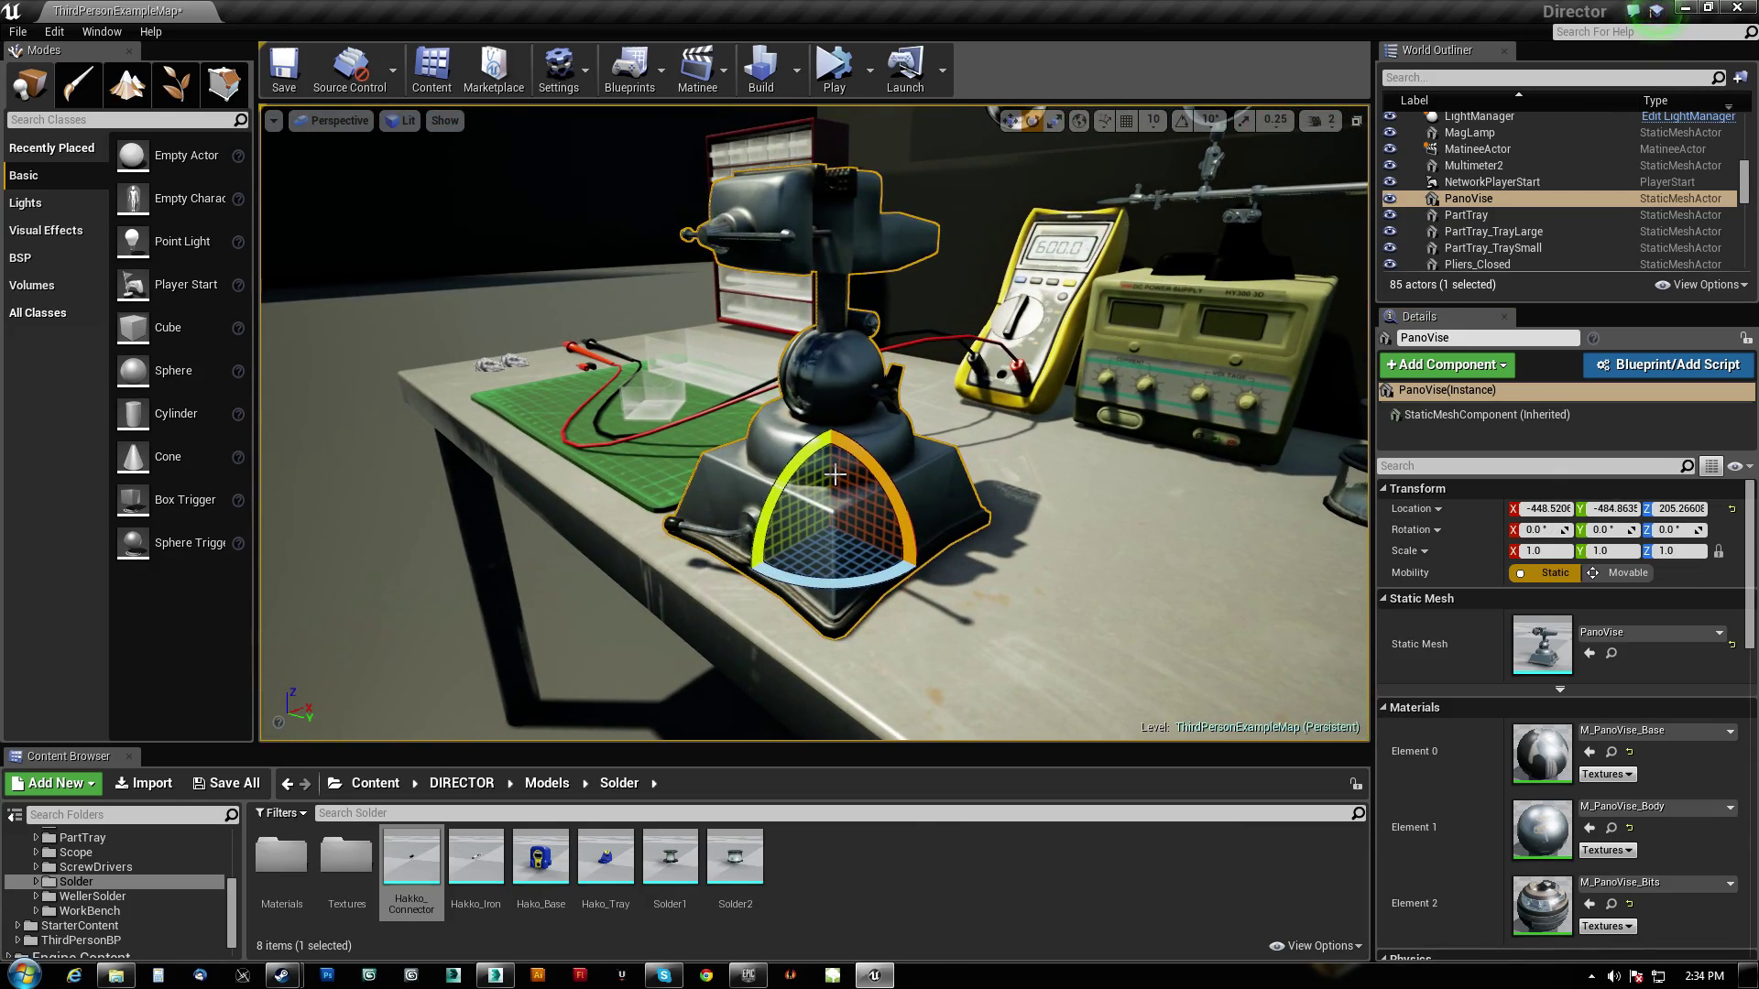